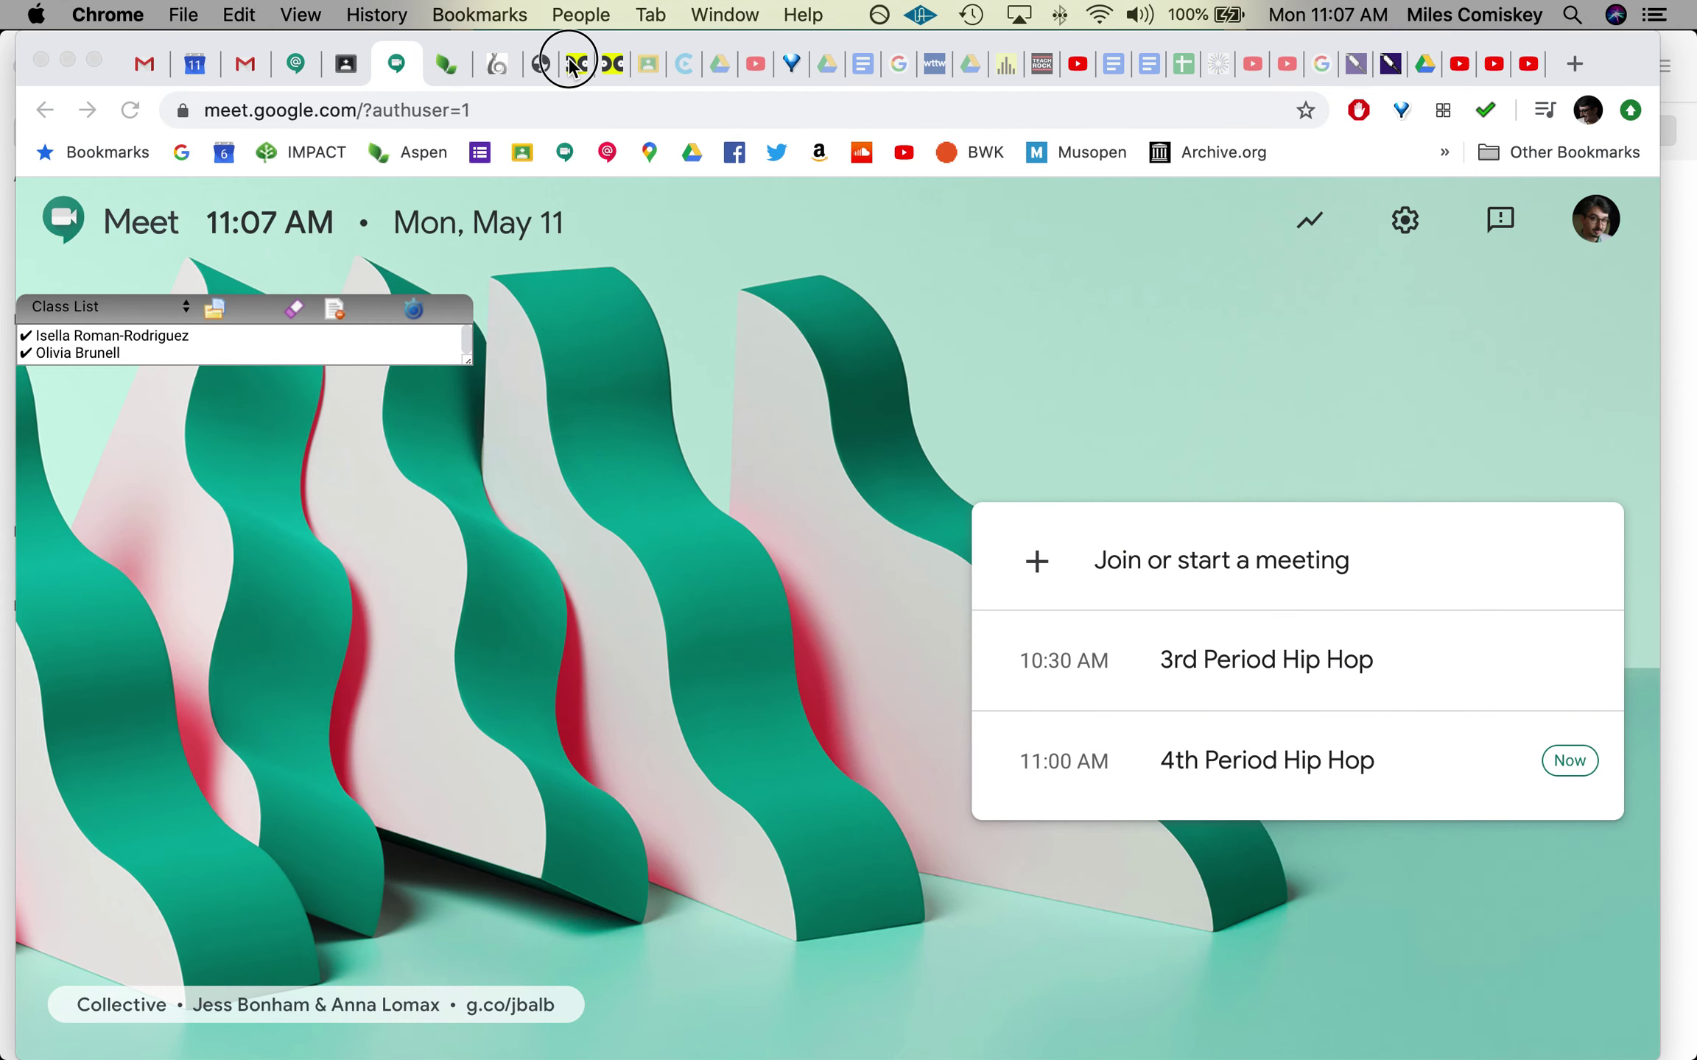
Bring the Chrome window with the WhoSampled Six Degrees page in front of Photo Booth
click(573, 64)
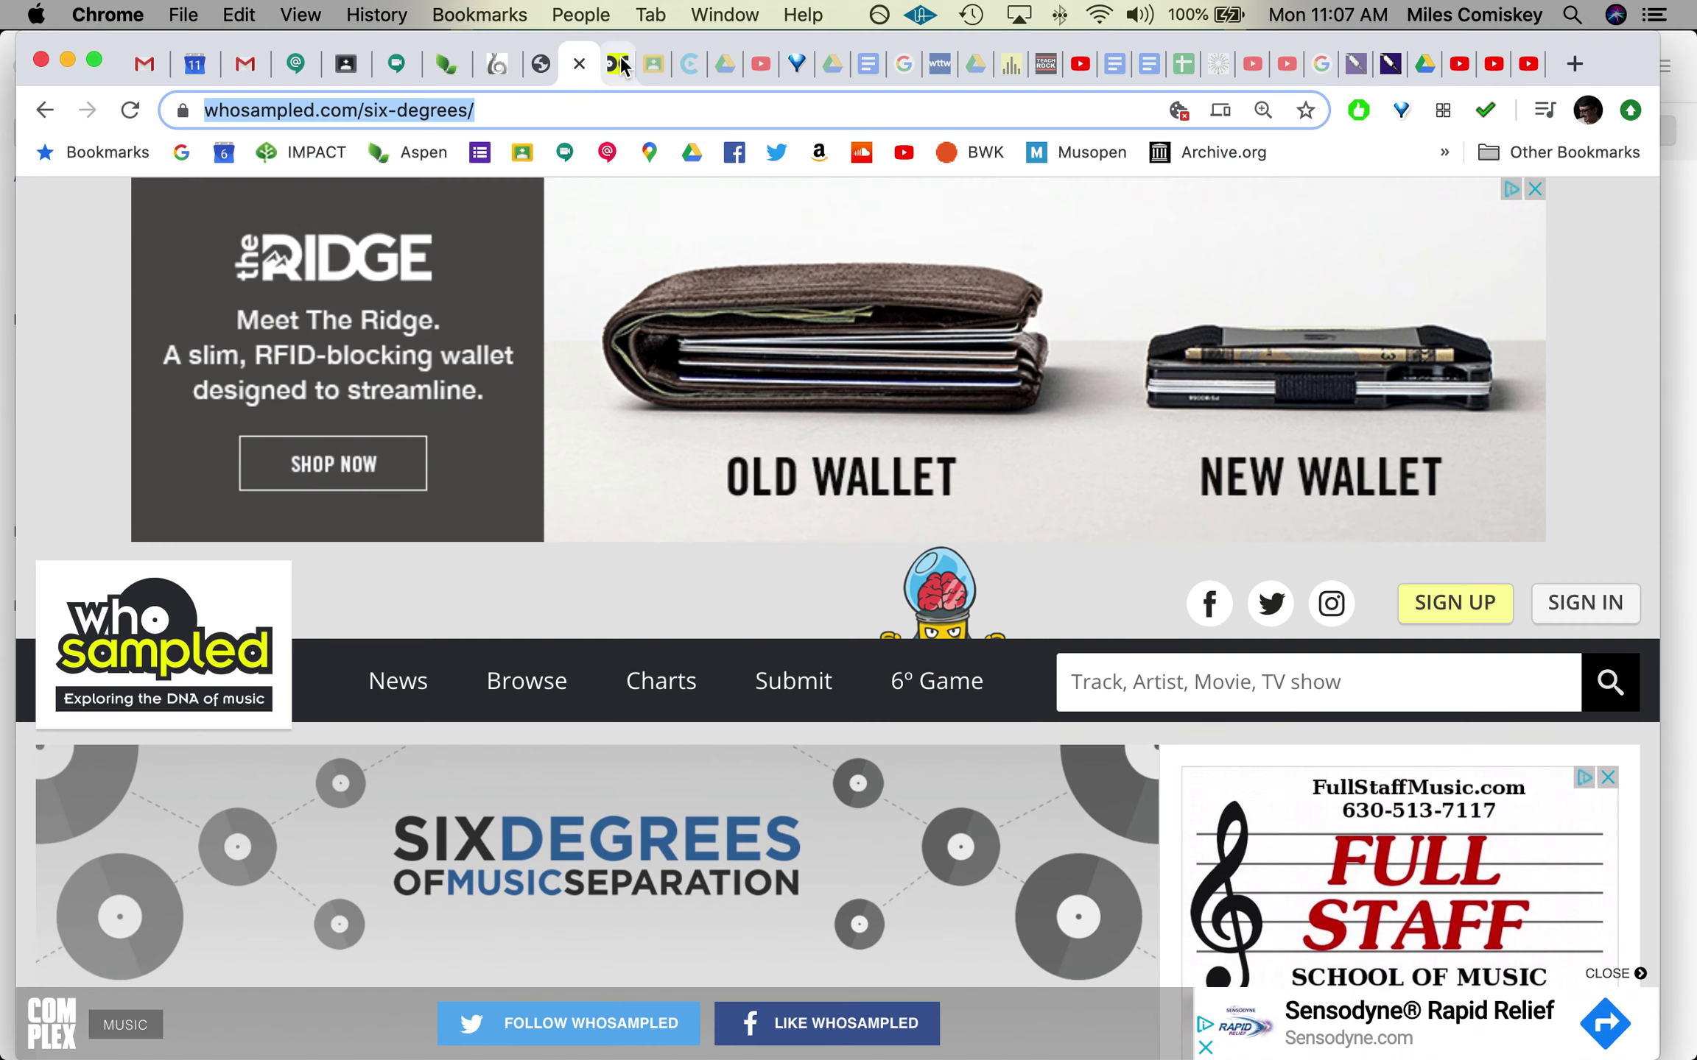
scroll(605, 480, down, 3)
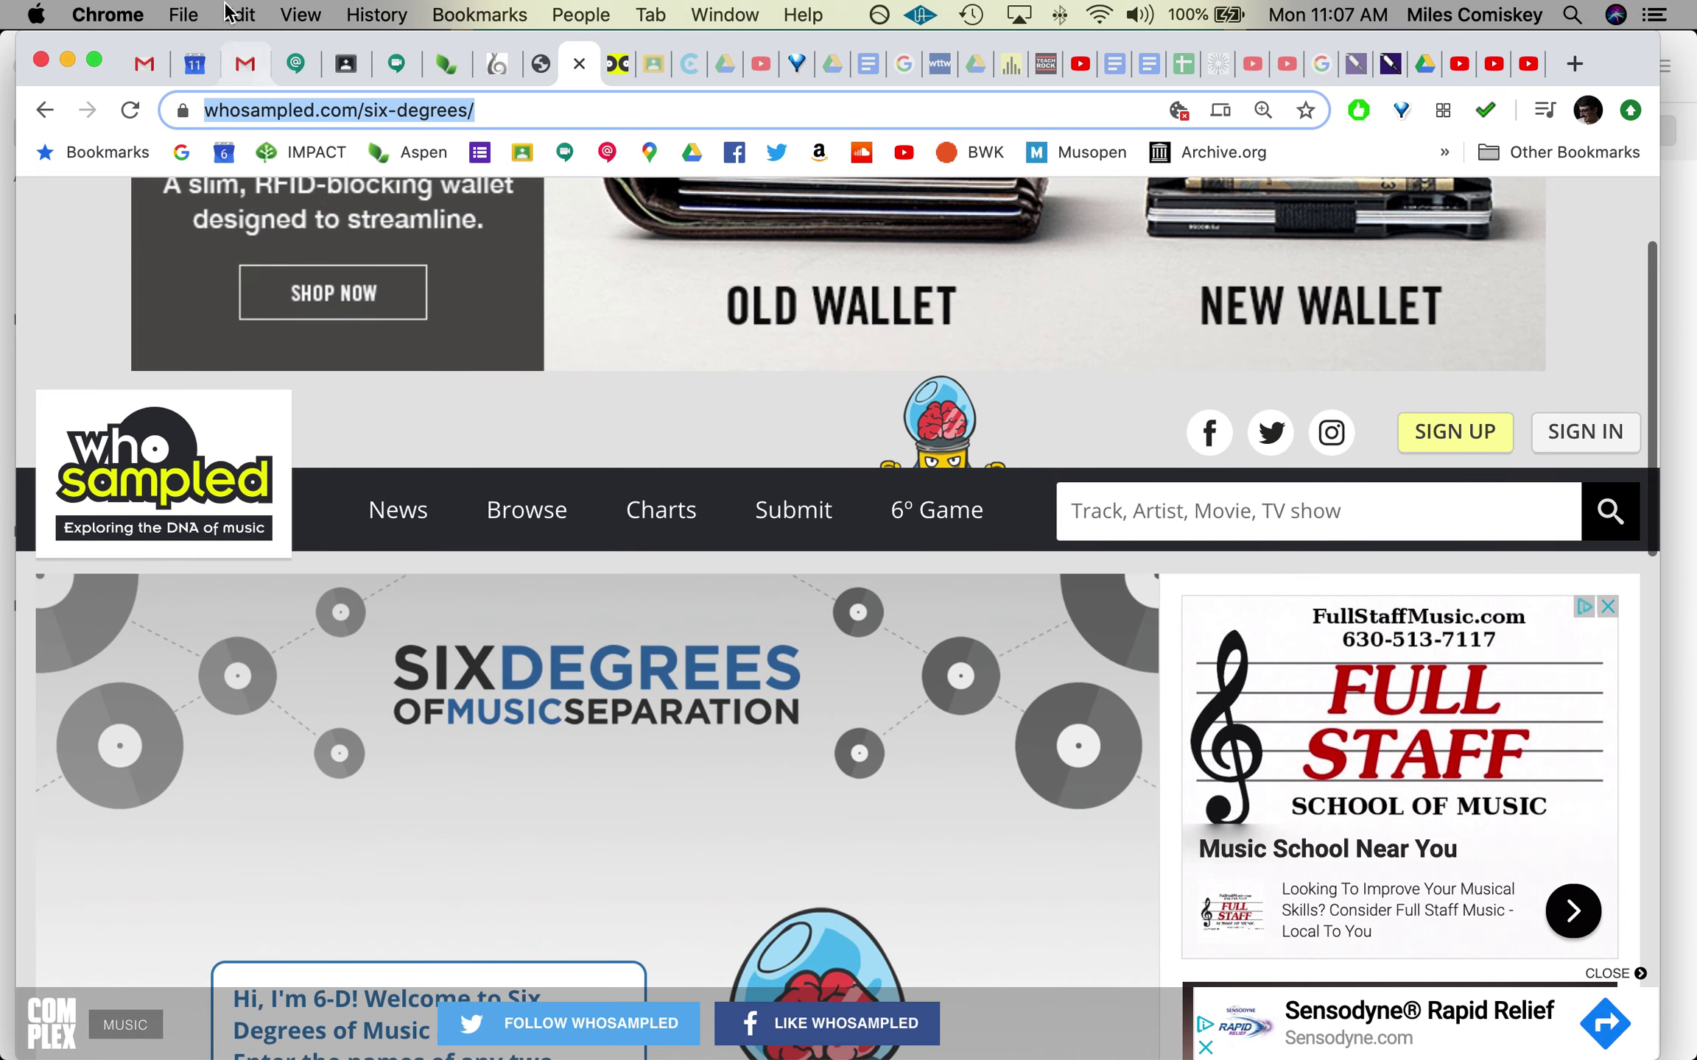
scroll(212, 425, down, 1)
Return to the WhoSampled home page, then head back toward the Six Degrees game
click(208, 408)
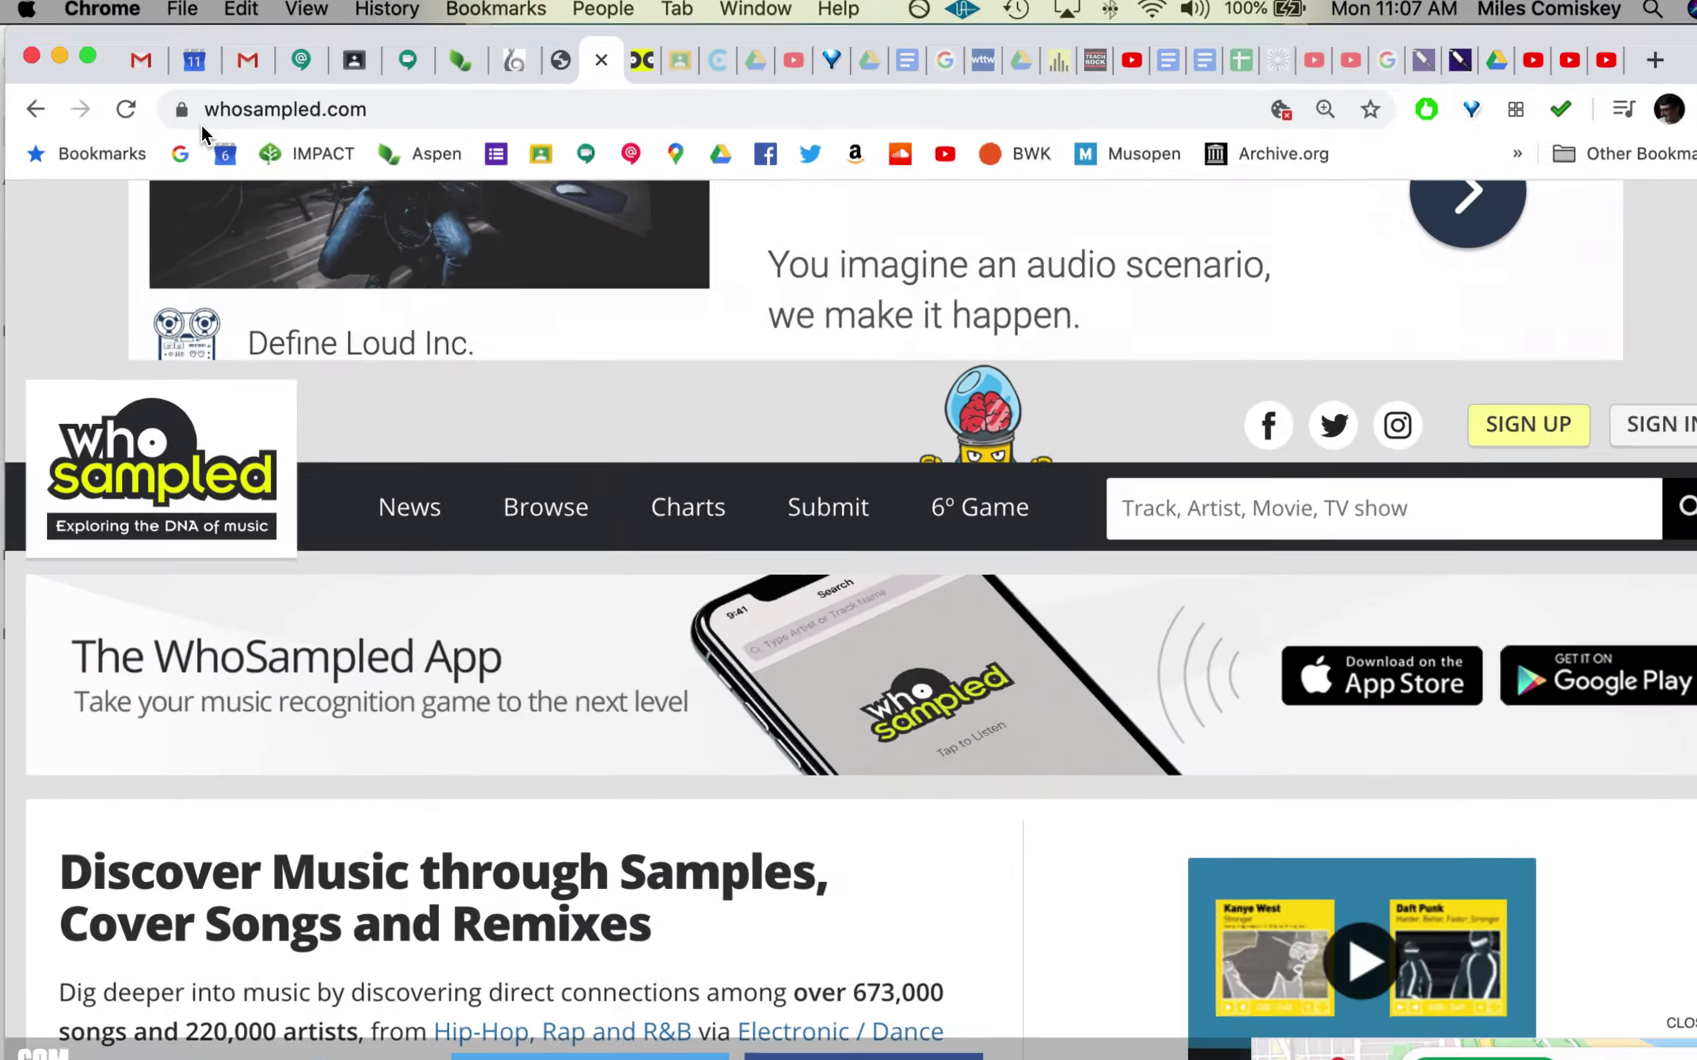
scroll(776, 501, down, 5)
scroll(774, 493, up, 5)
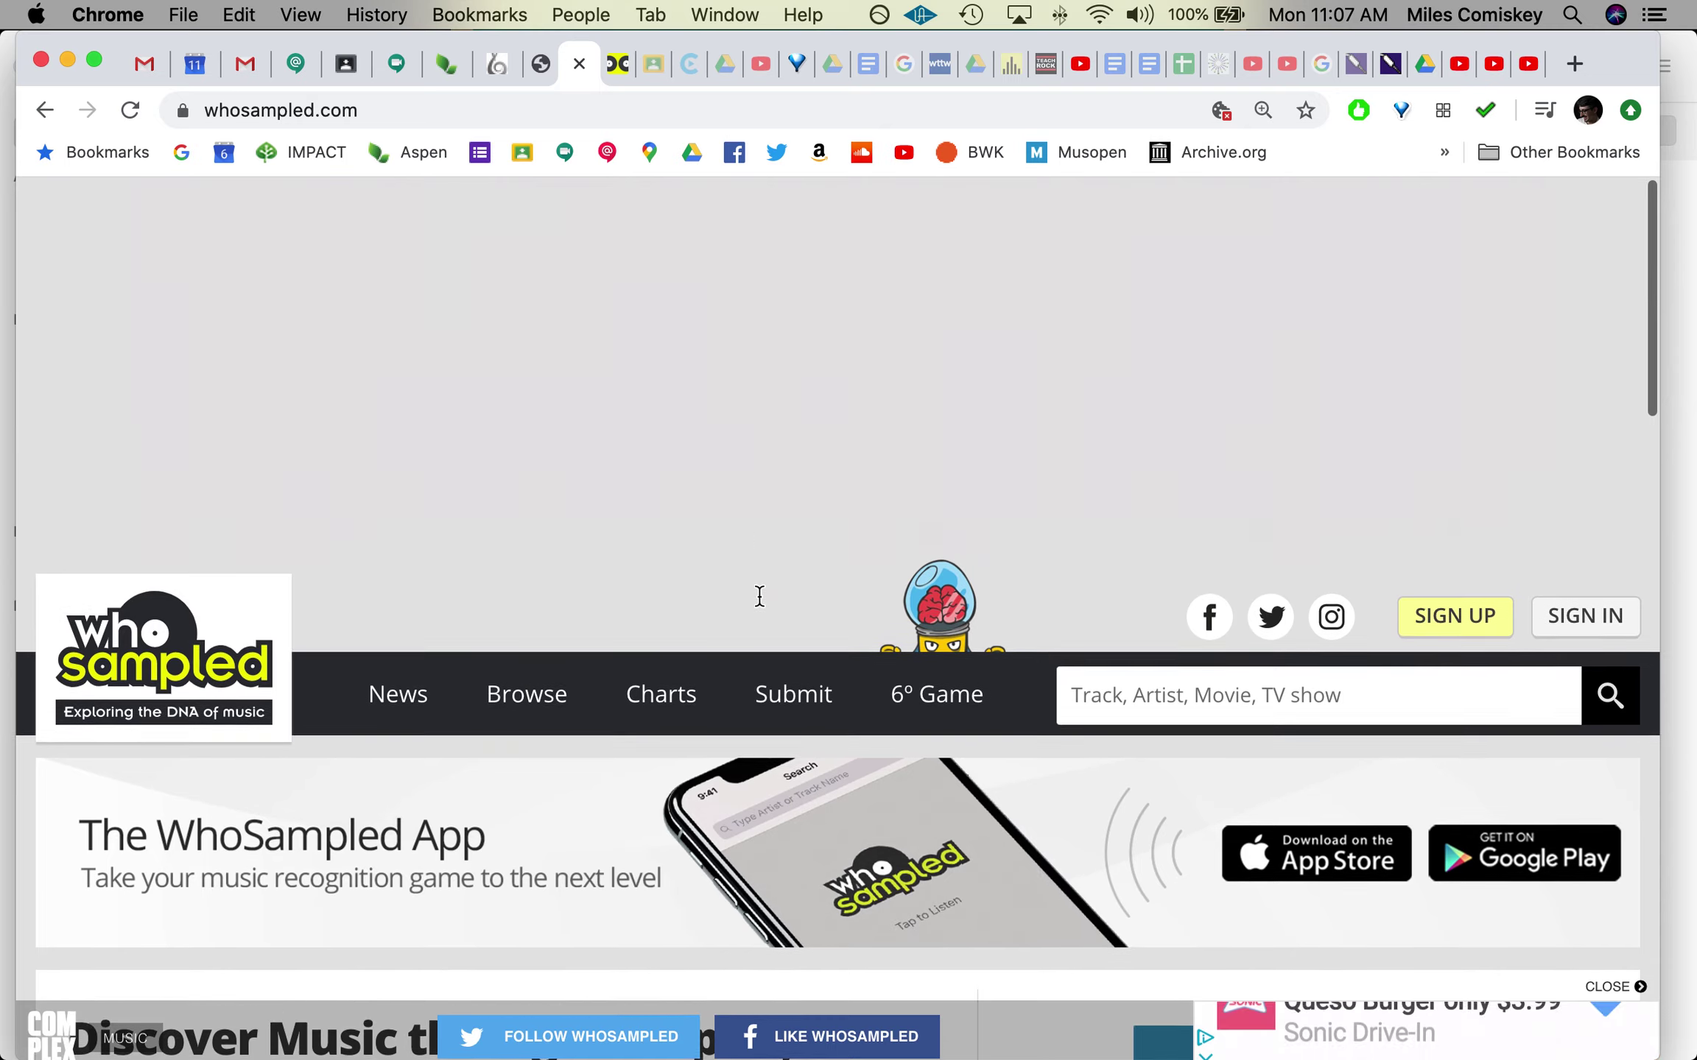
scroll(924, 841, down, 2)
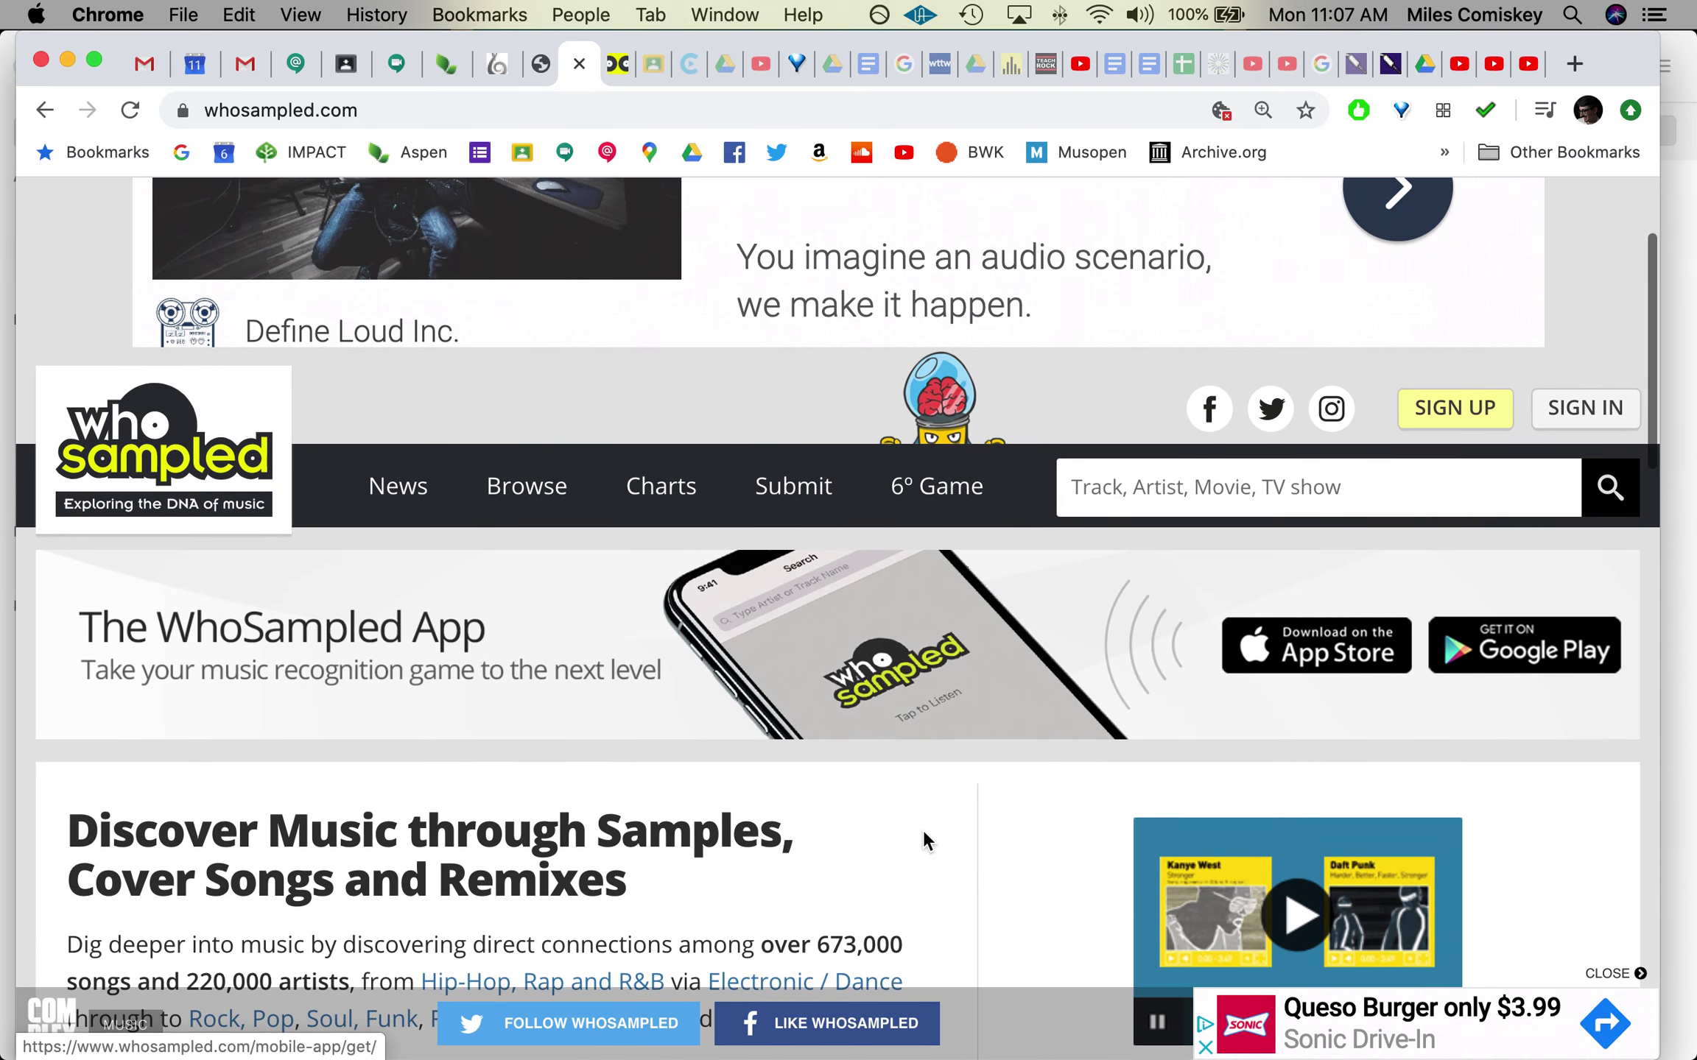
click(955, 517)
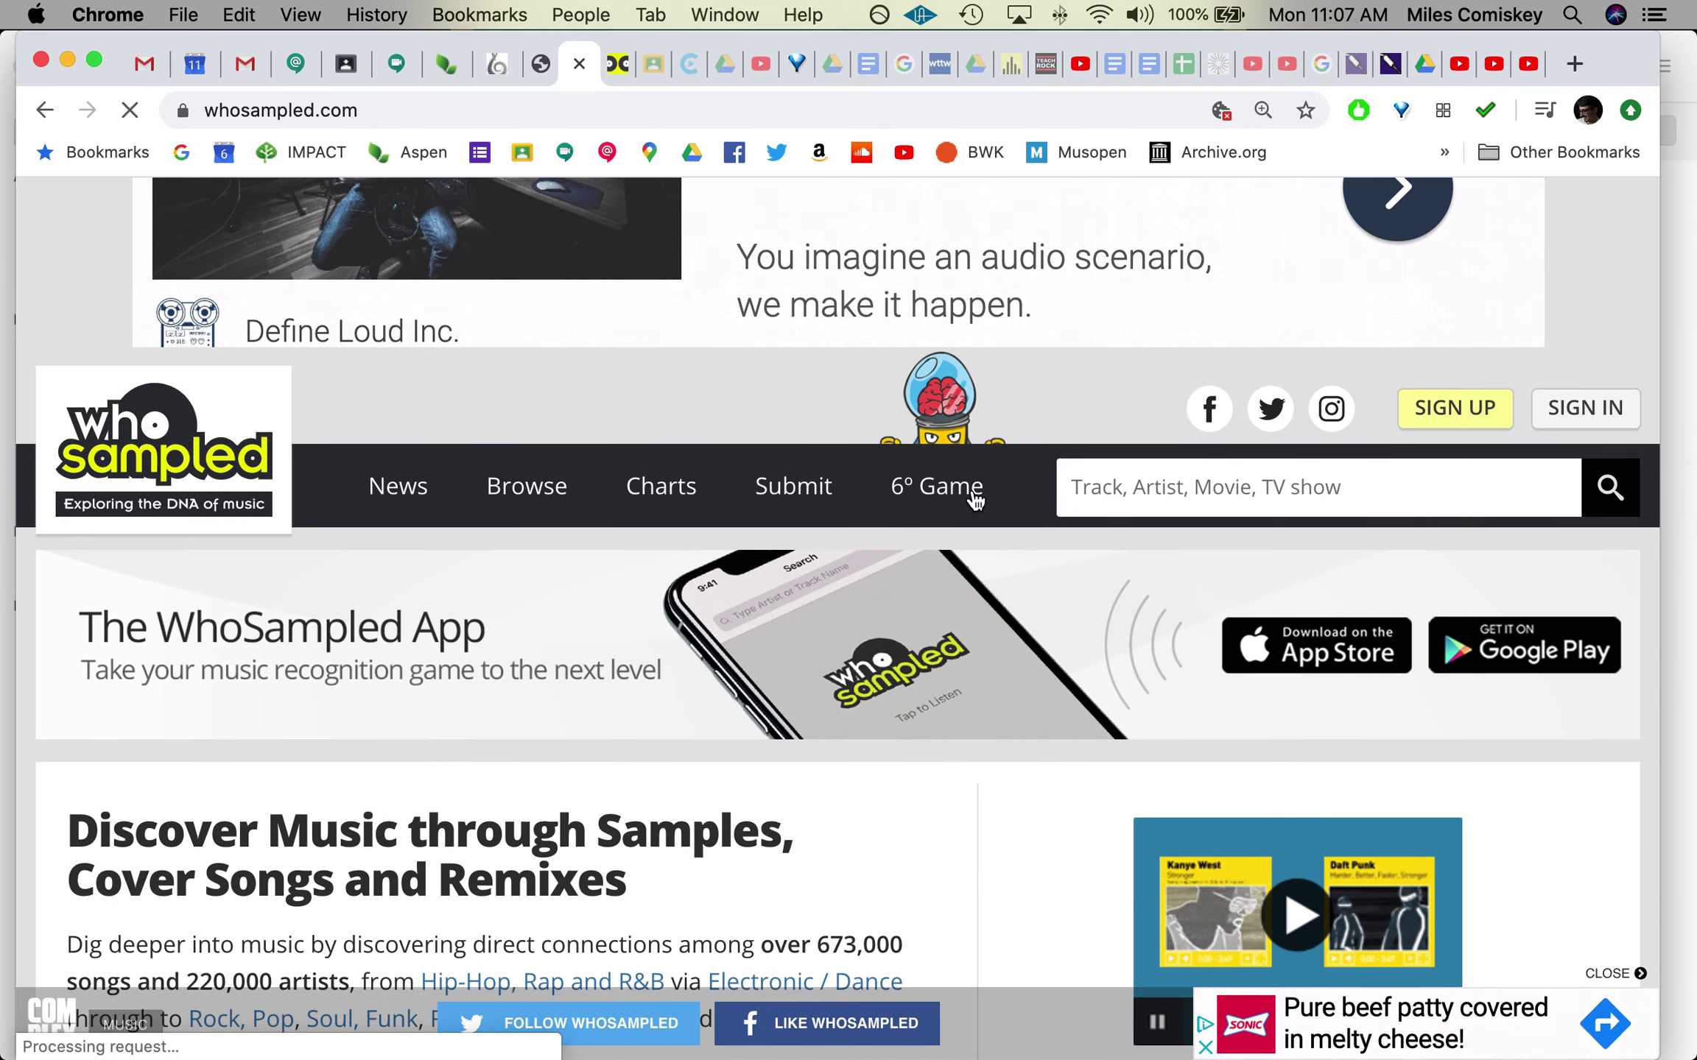
Open the 6° Game page and focus the first artist-name field
click(914, 502)
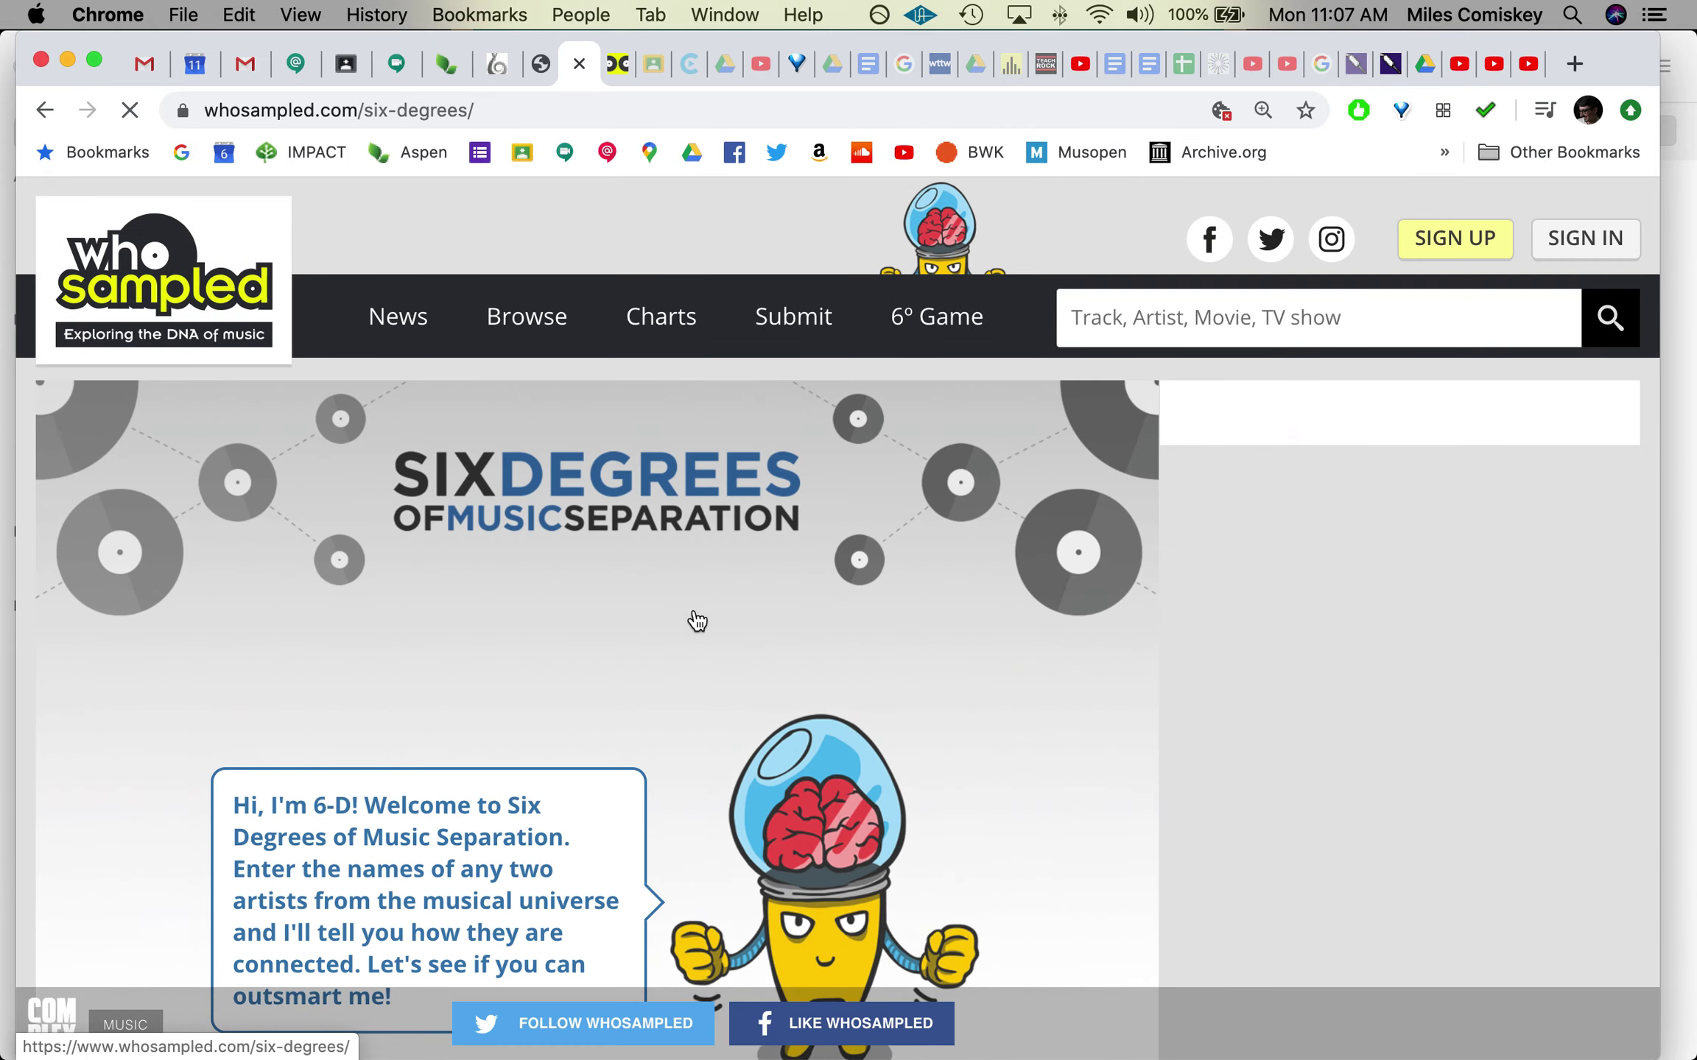
scroll(542, 708, down, 5)
scroll(542, 708, down, 3)
scroll(543, 708, down, 3)
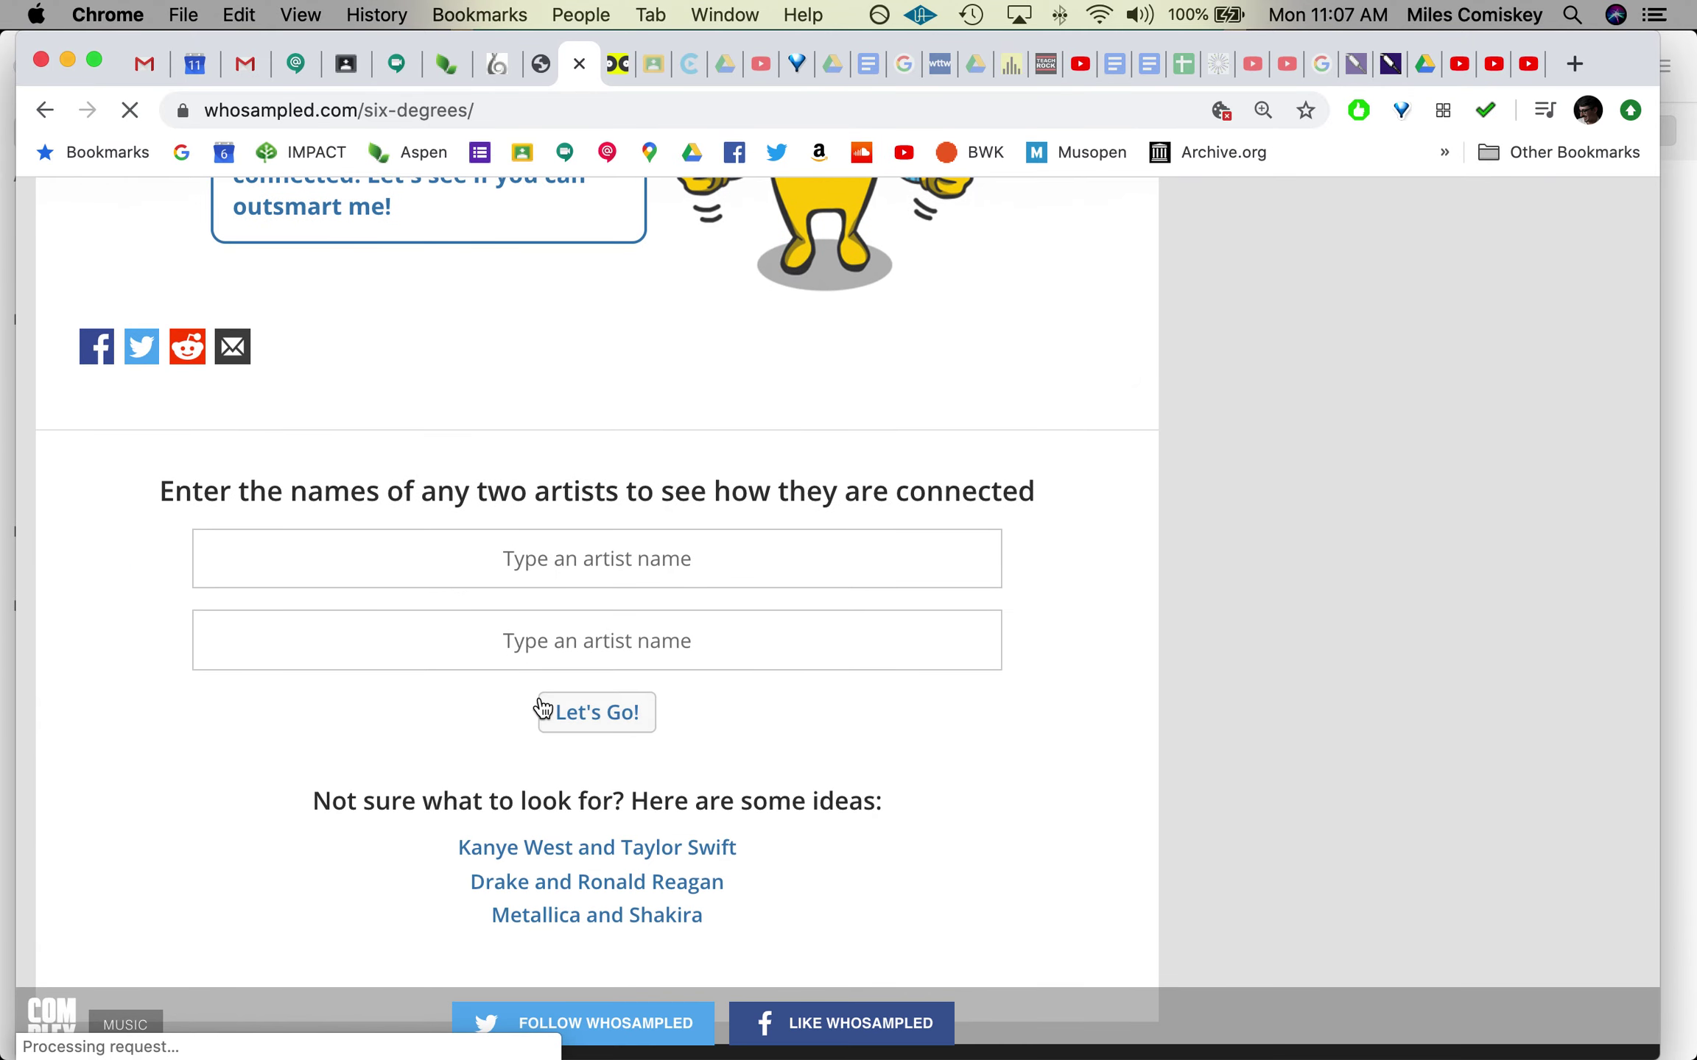
scroll(542, 708, up, 3)
scroll(538, 716, up, 2)
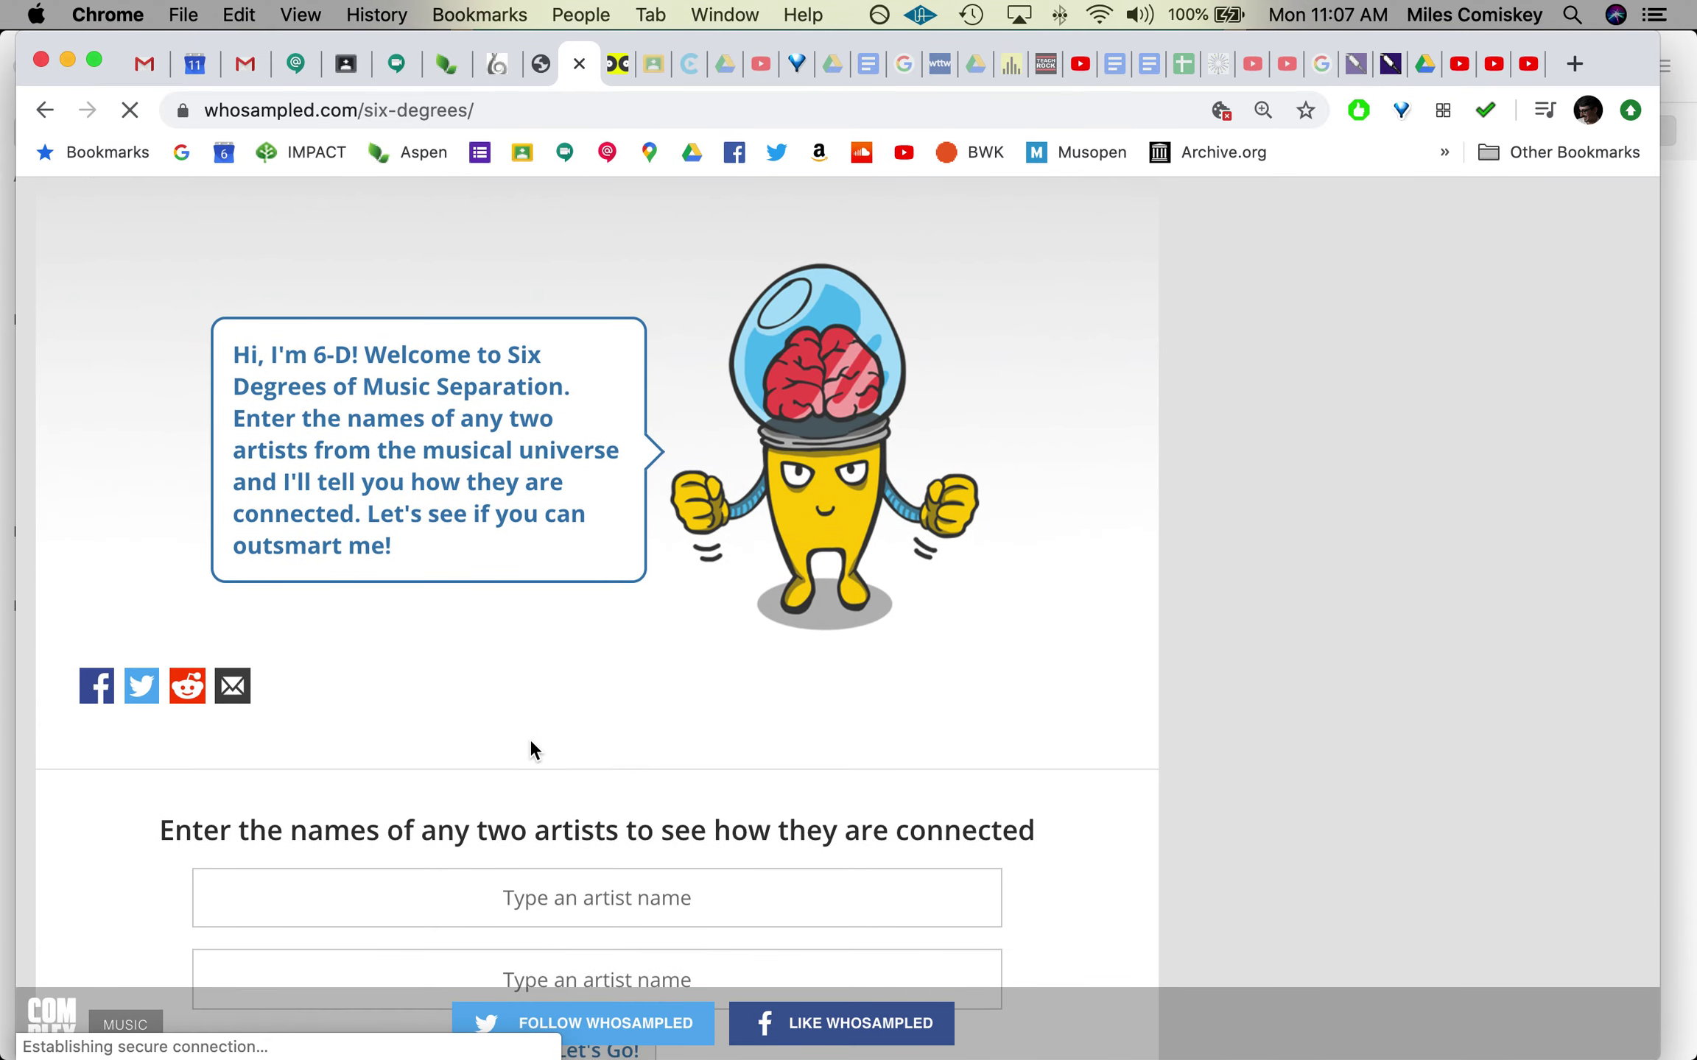
scroll(529, 738, down, 4)
scroll(529, 739, down, 3)
scroll(530, 738, down, 1)
scroll(333, 742, up, 1)
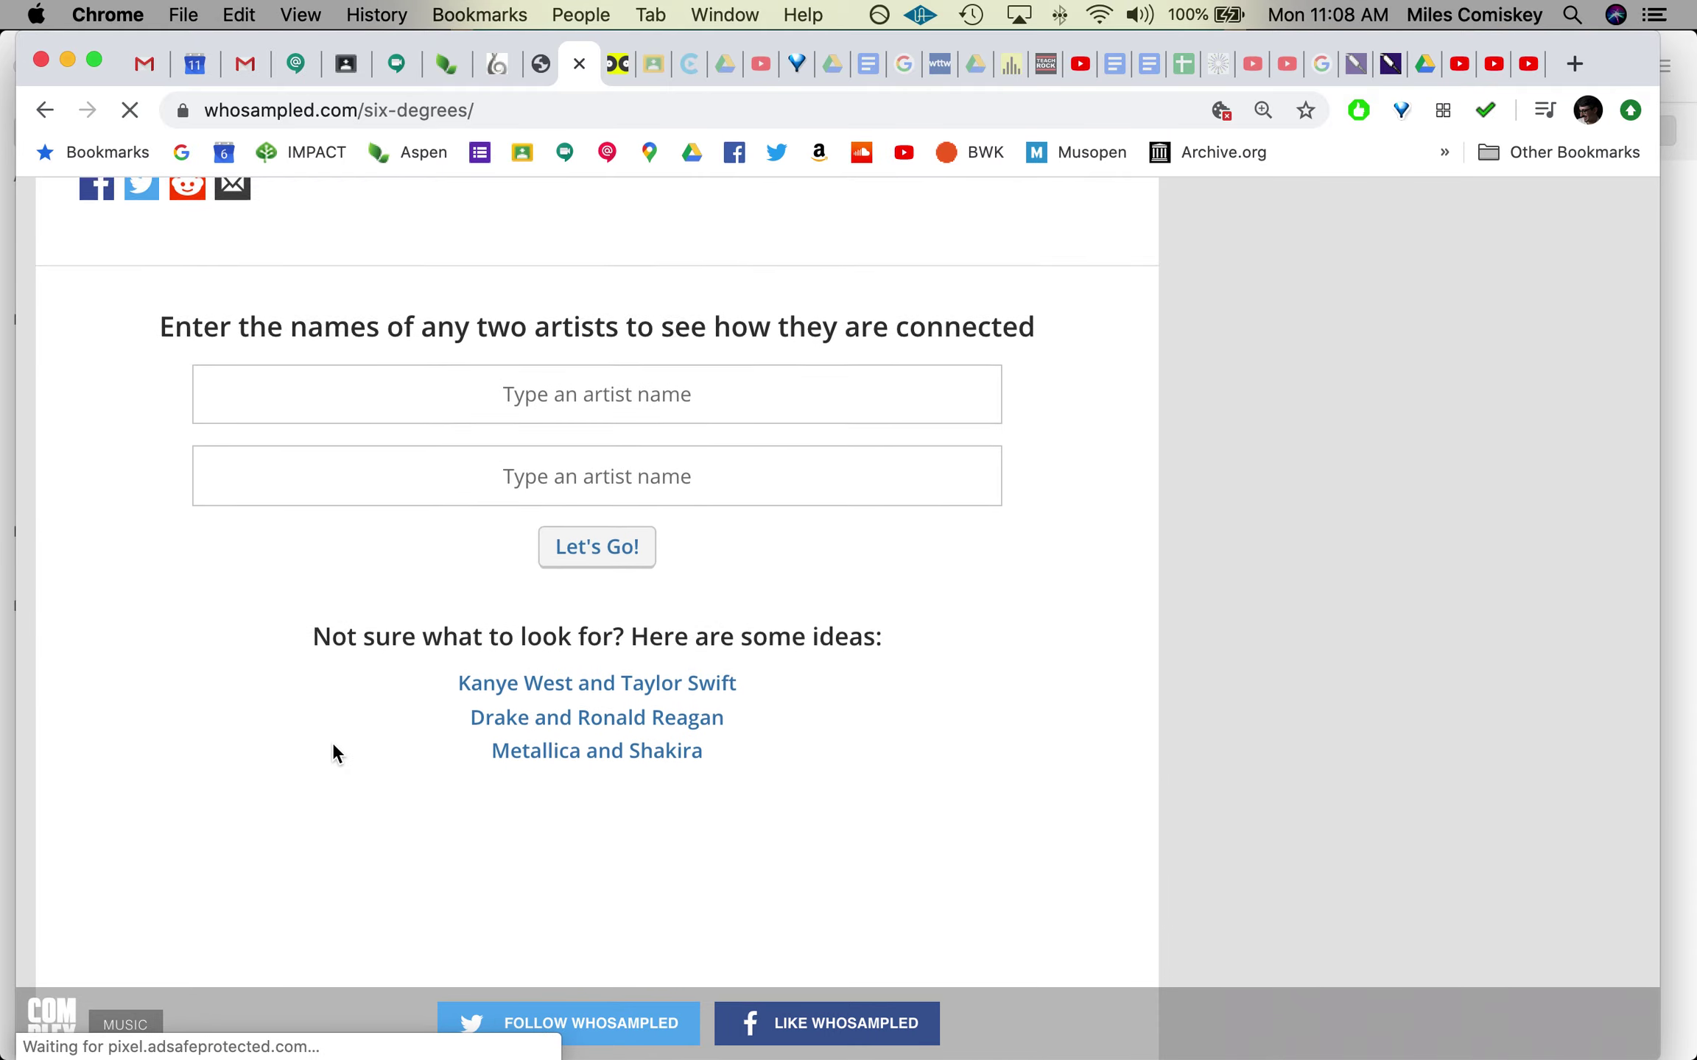
scroll(333, 743, up, 2)
click(645, 468)
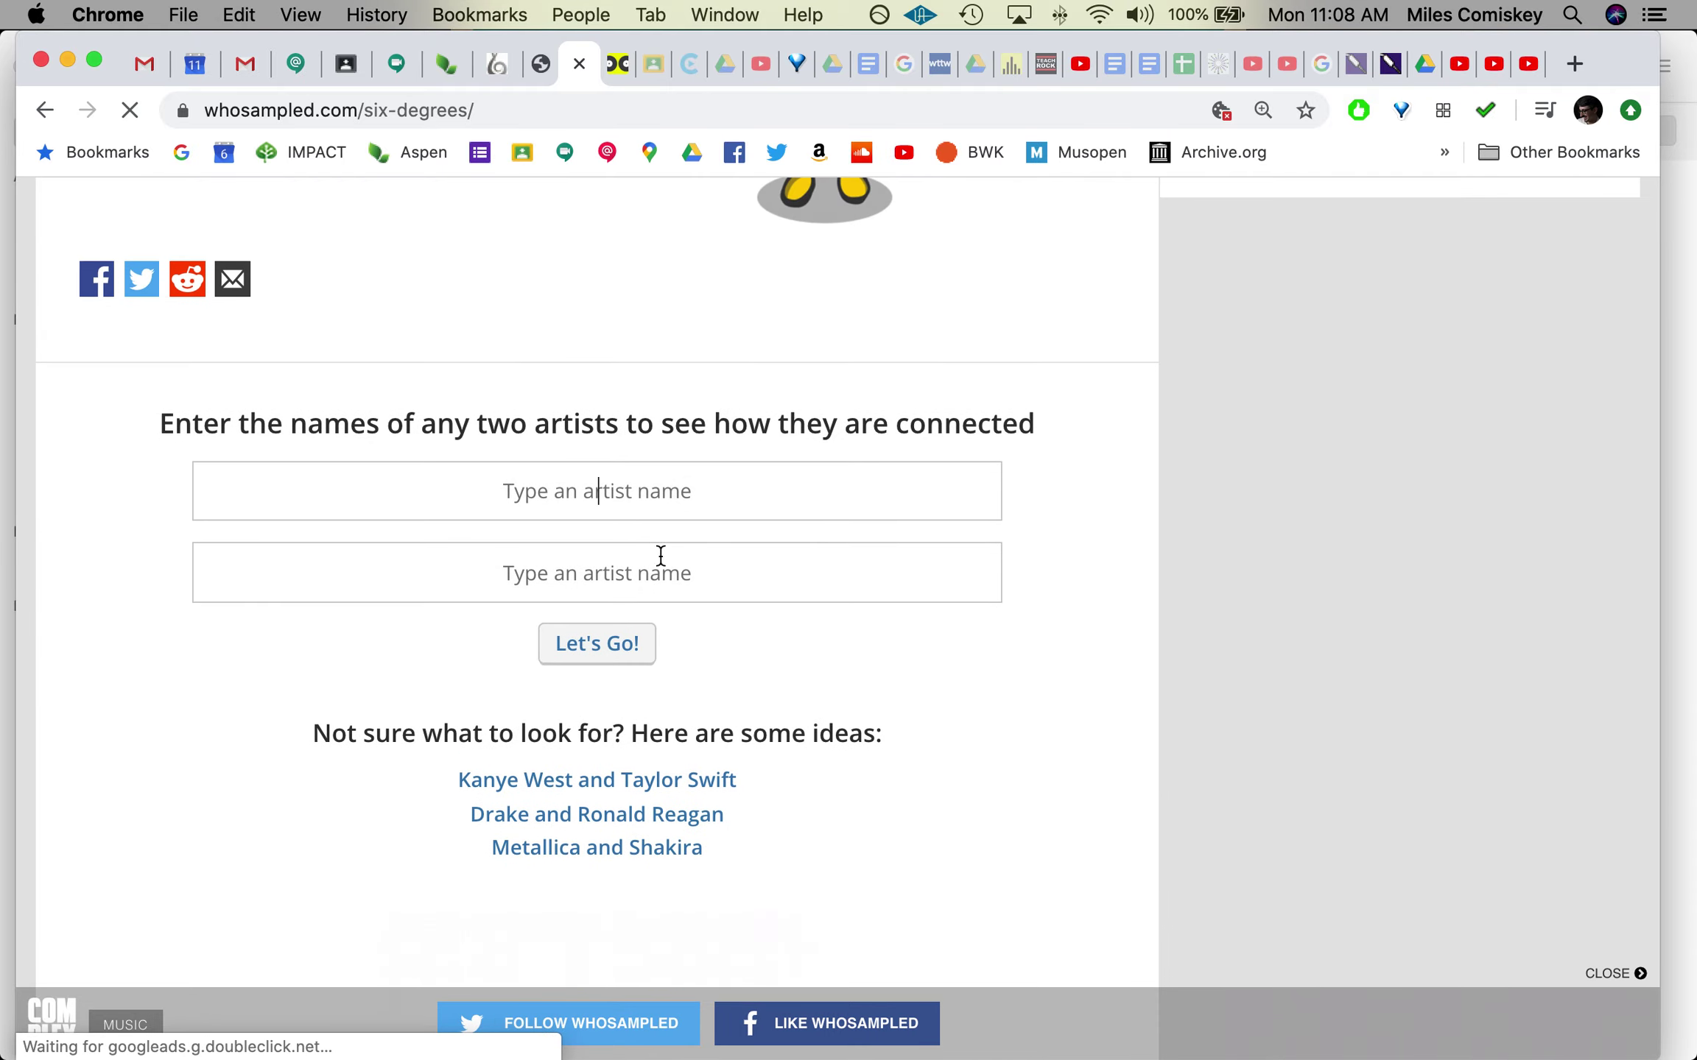
scroll(782, 692, up, 3)
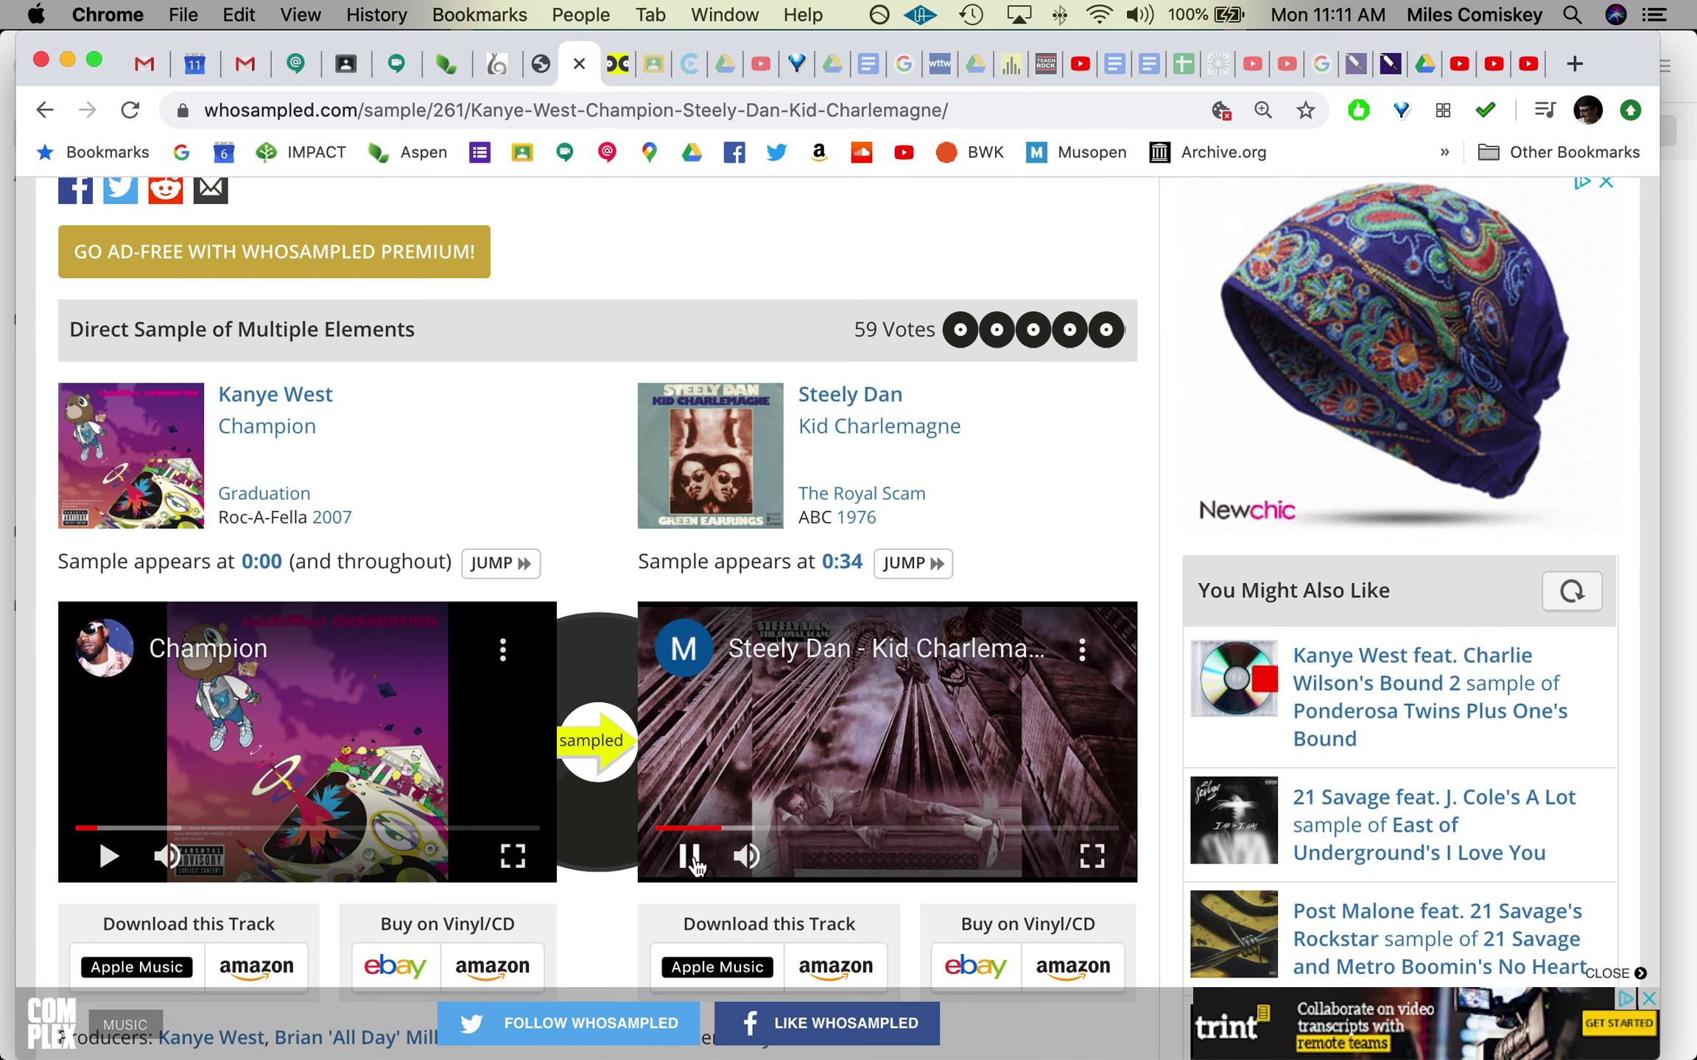
Replay the sampled part of the Kid Charlemagne embed, then leave it paused
click(689, 856)
click(688, 859)
click(689, 860)
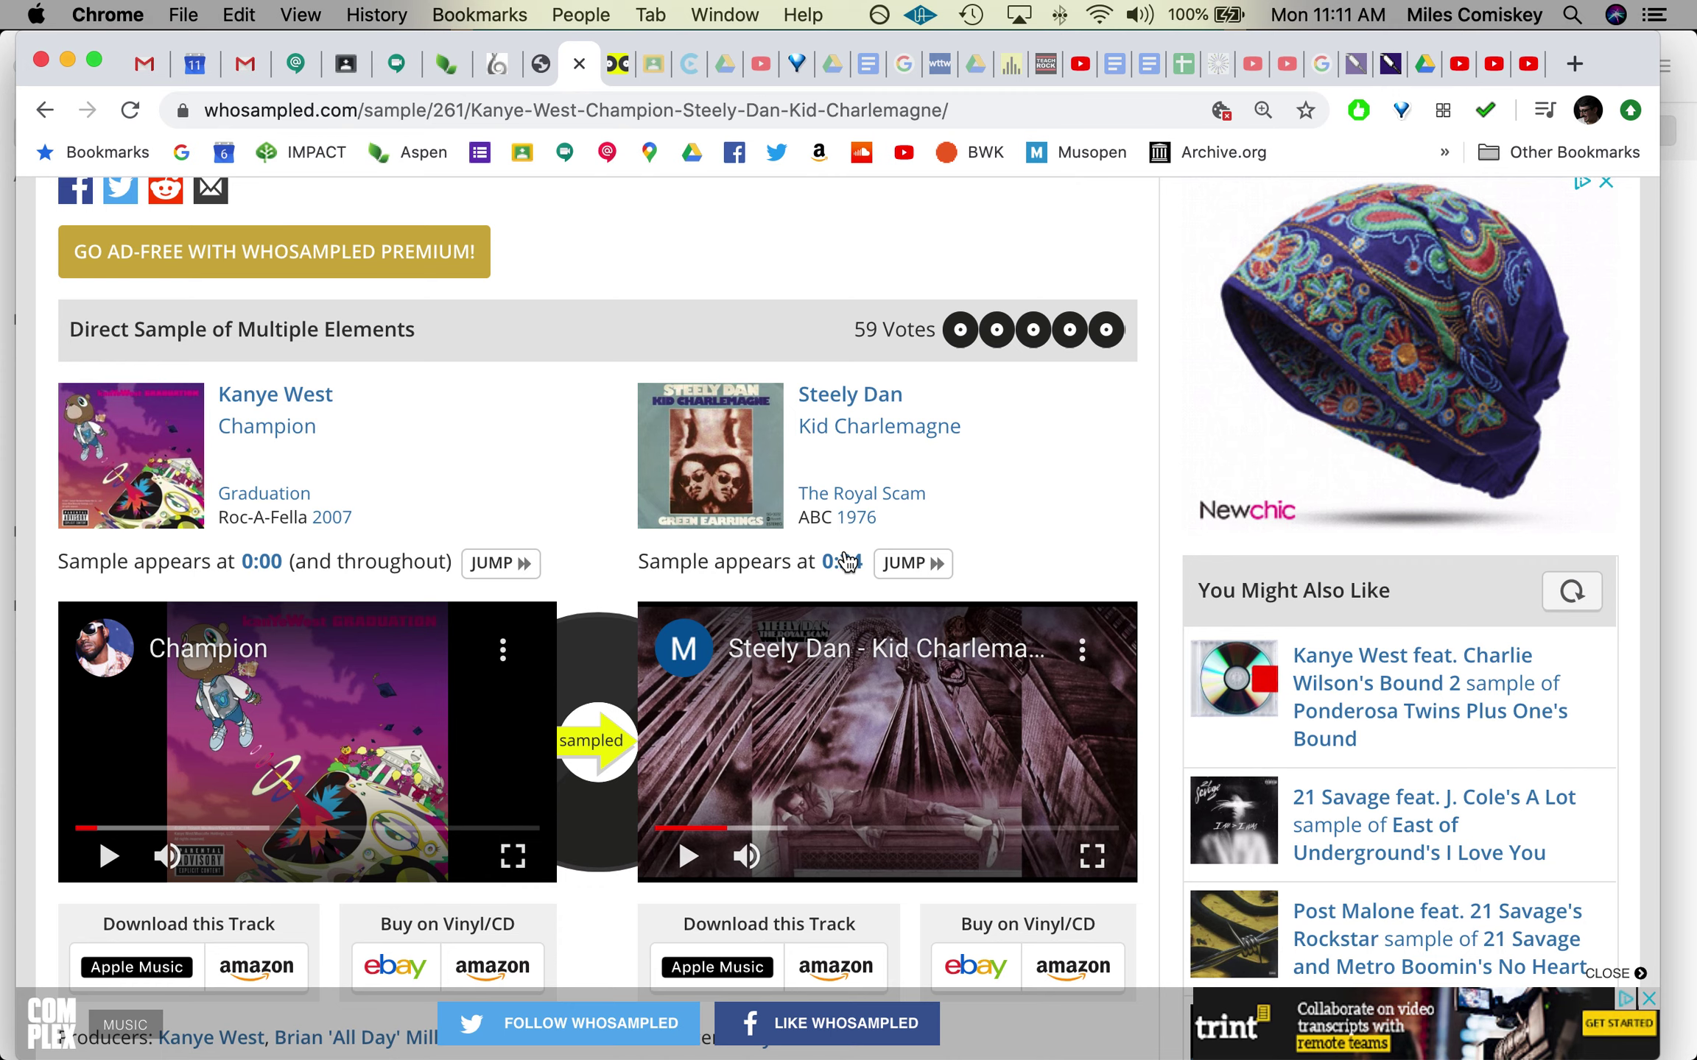
scroll(999, 506, up, 1)
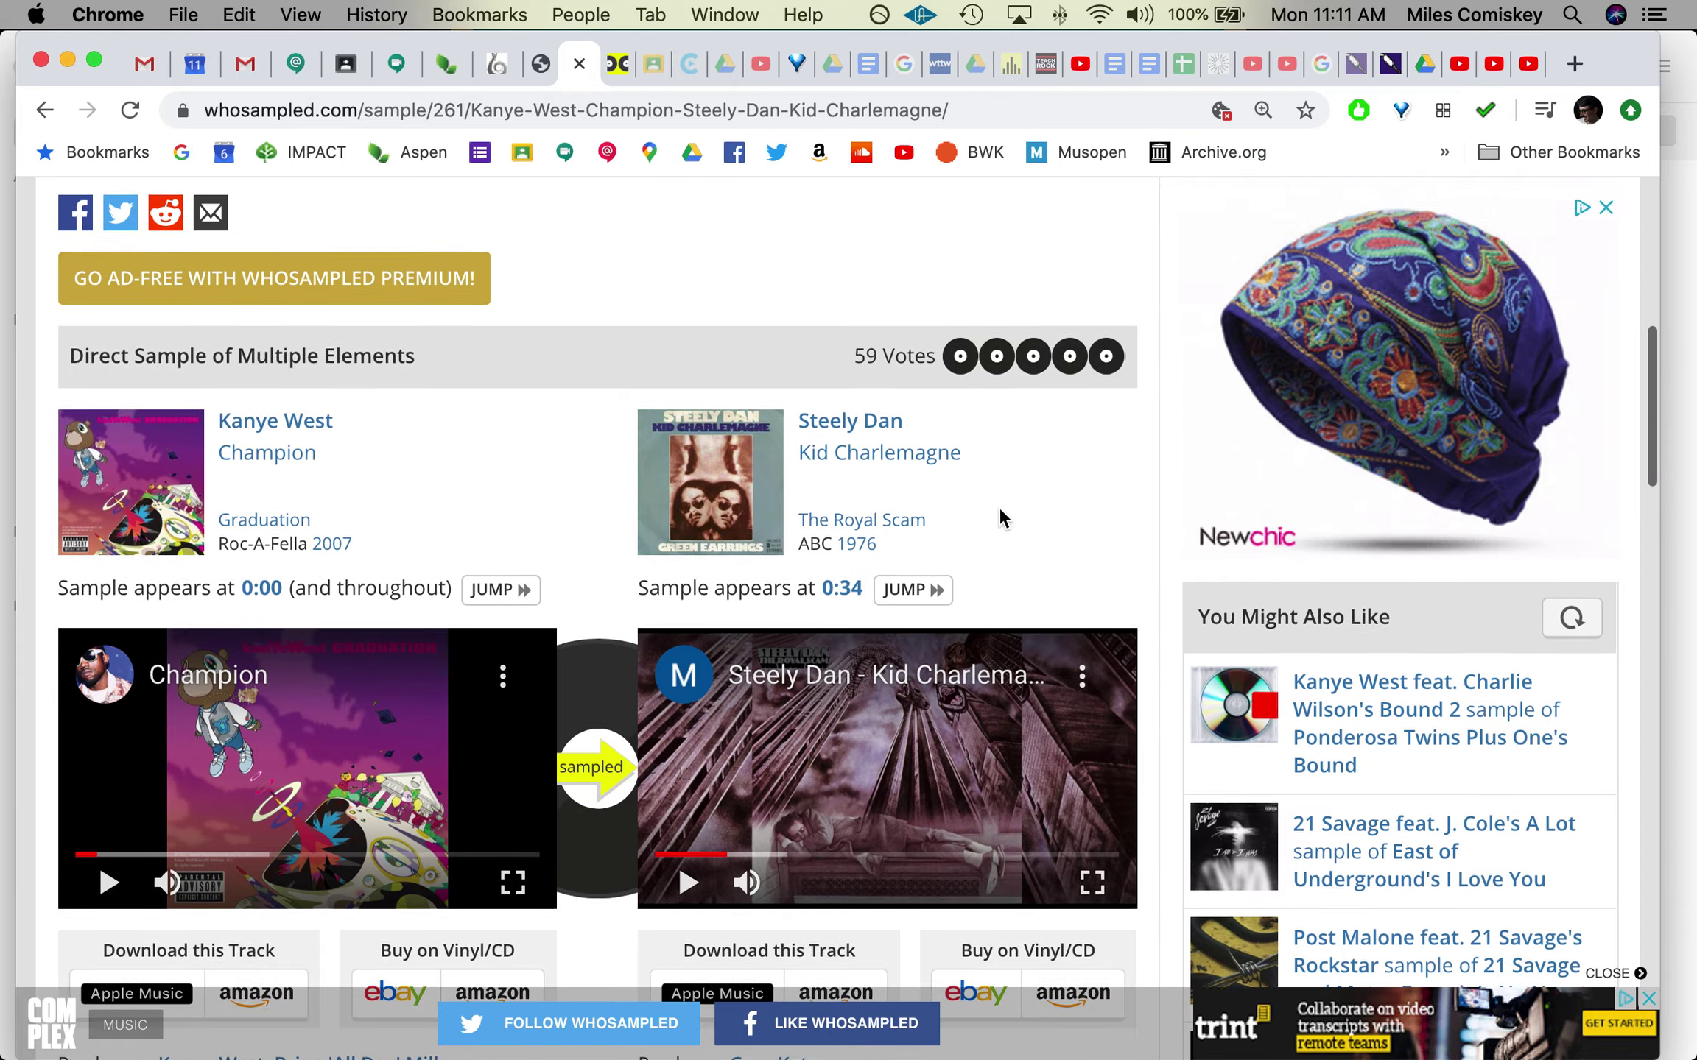
scroll(998, 508, up, 5)
scroll(999, 508, up, 1)
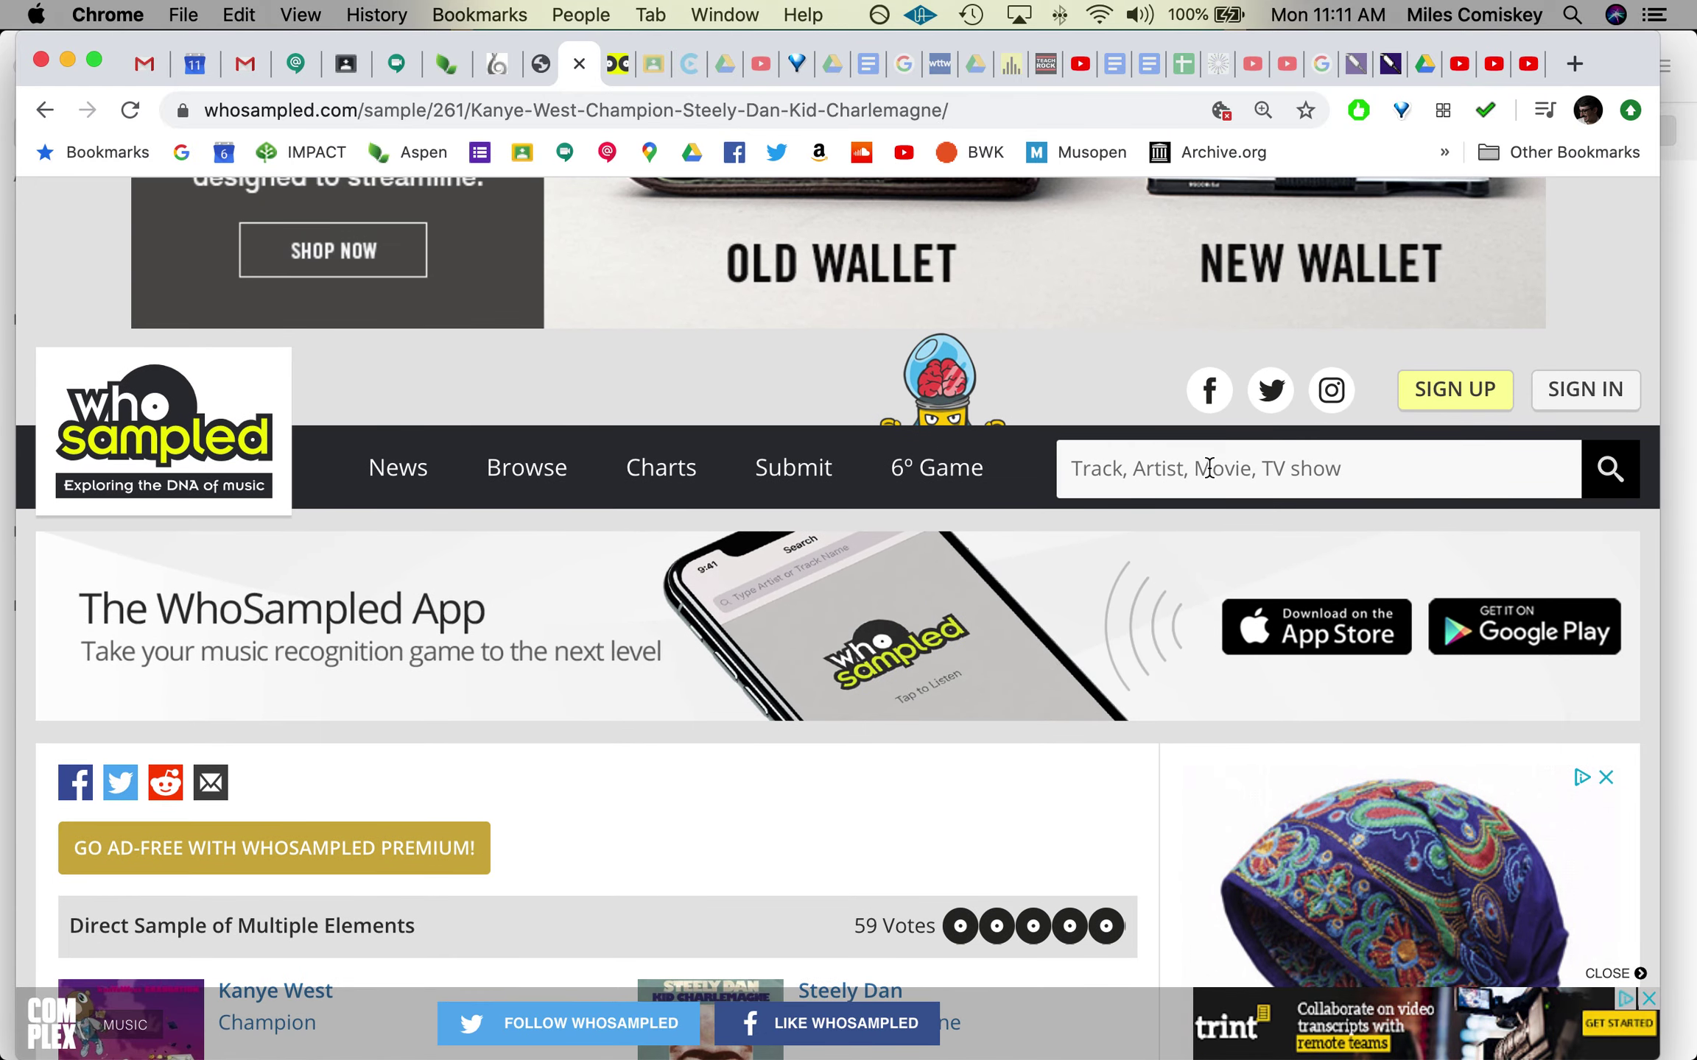
scroll(885, 630, down, 1)
scroll(885, 630, down, 1)
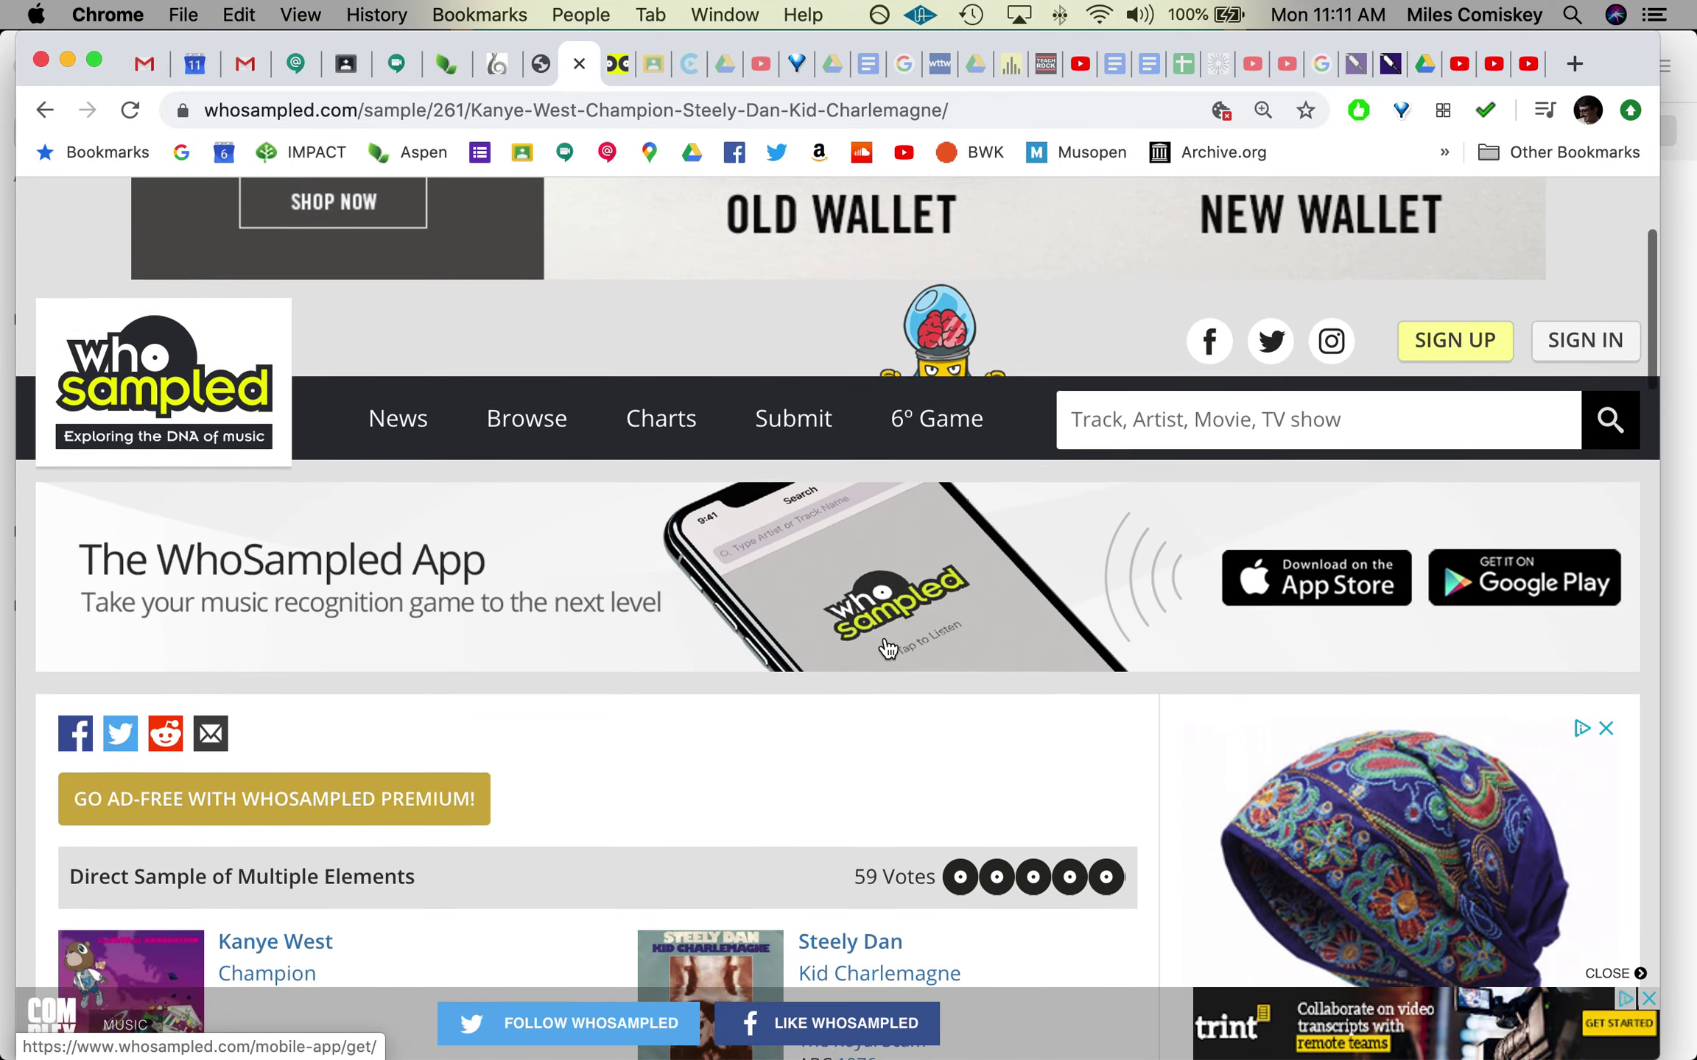
scroll(886, 631, down, 2)
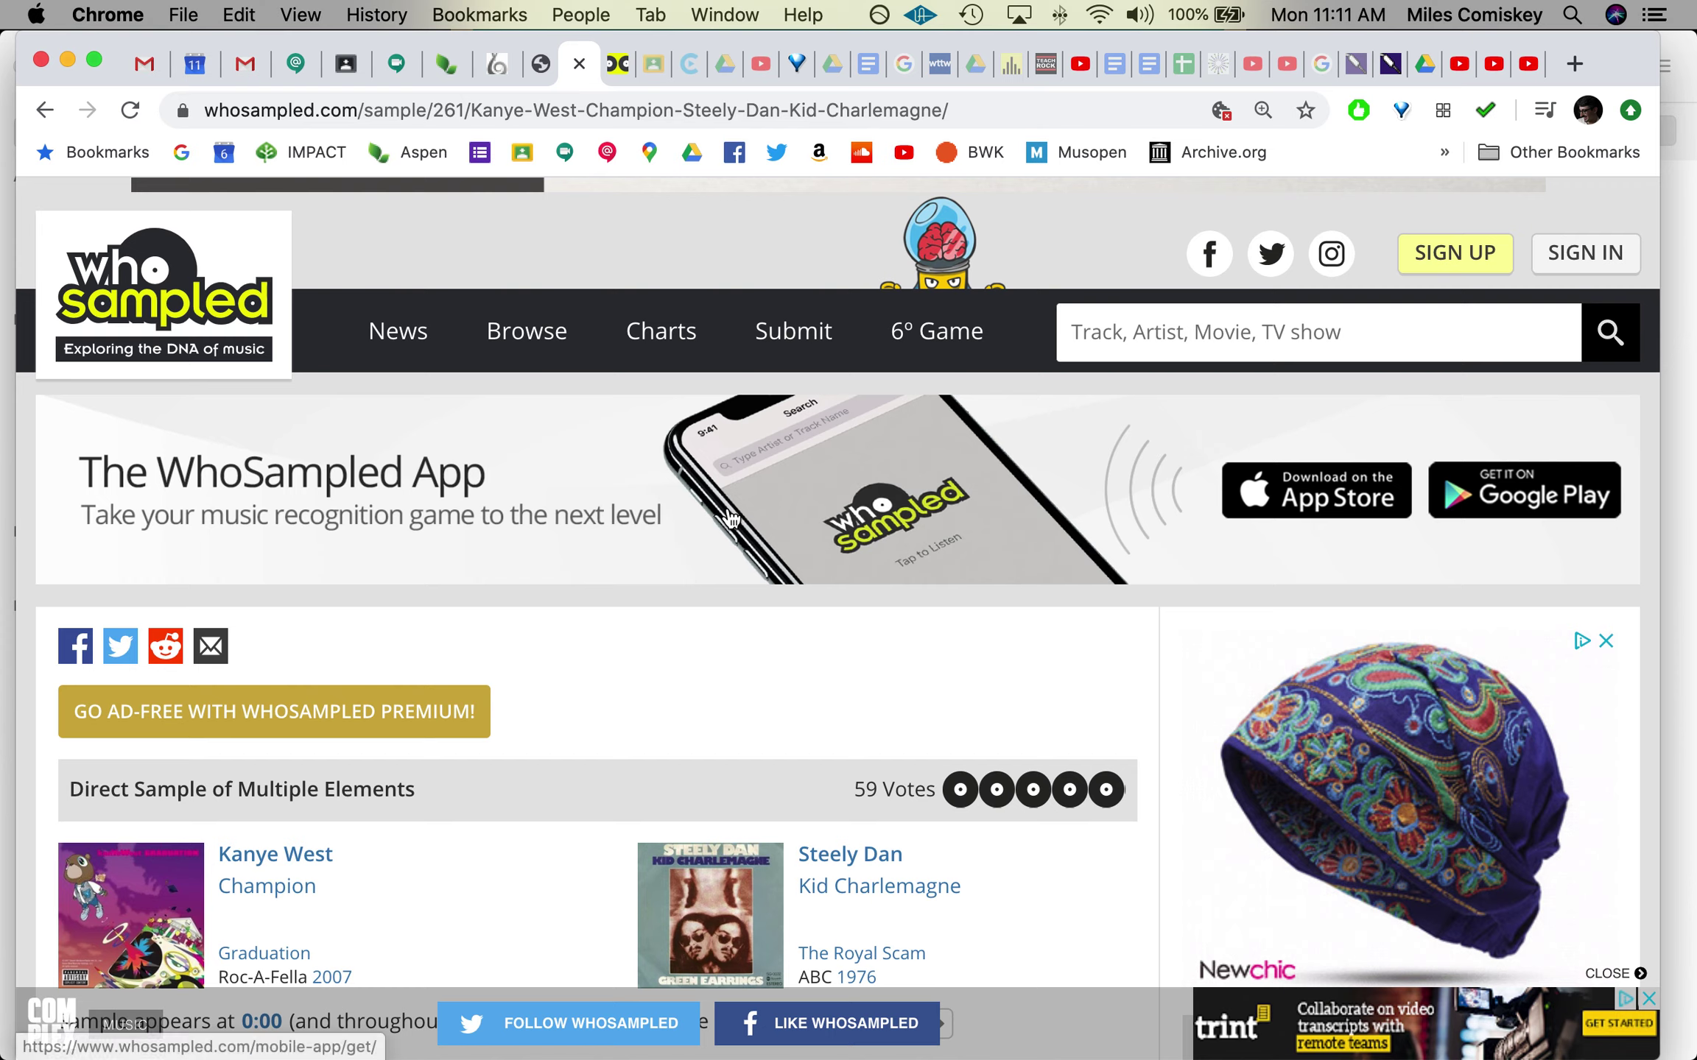
scroll(728, 516, up, 1)
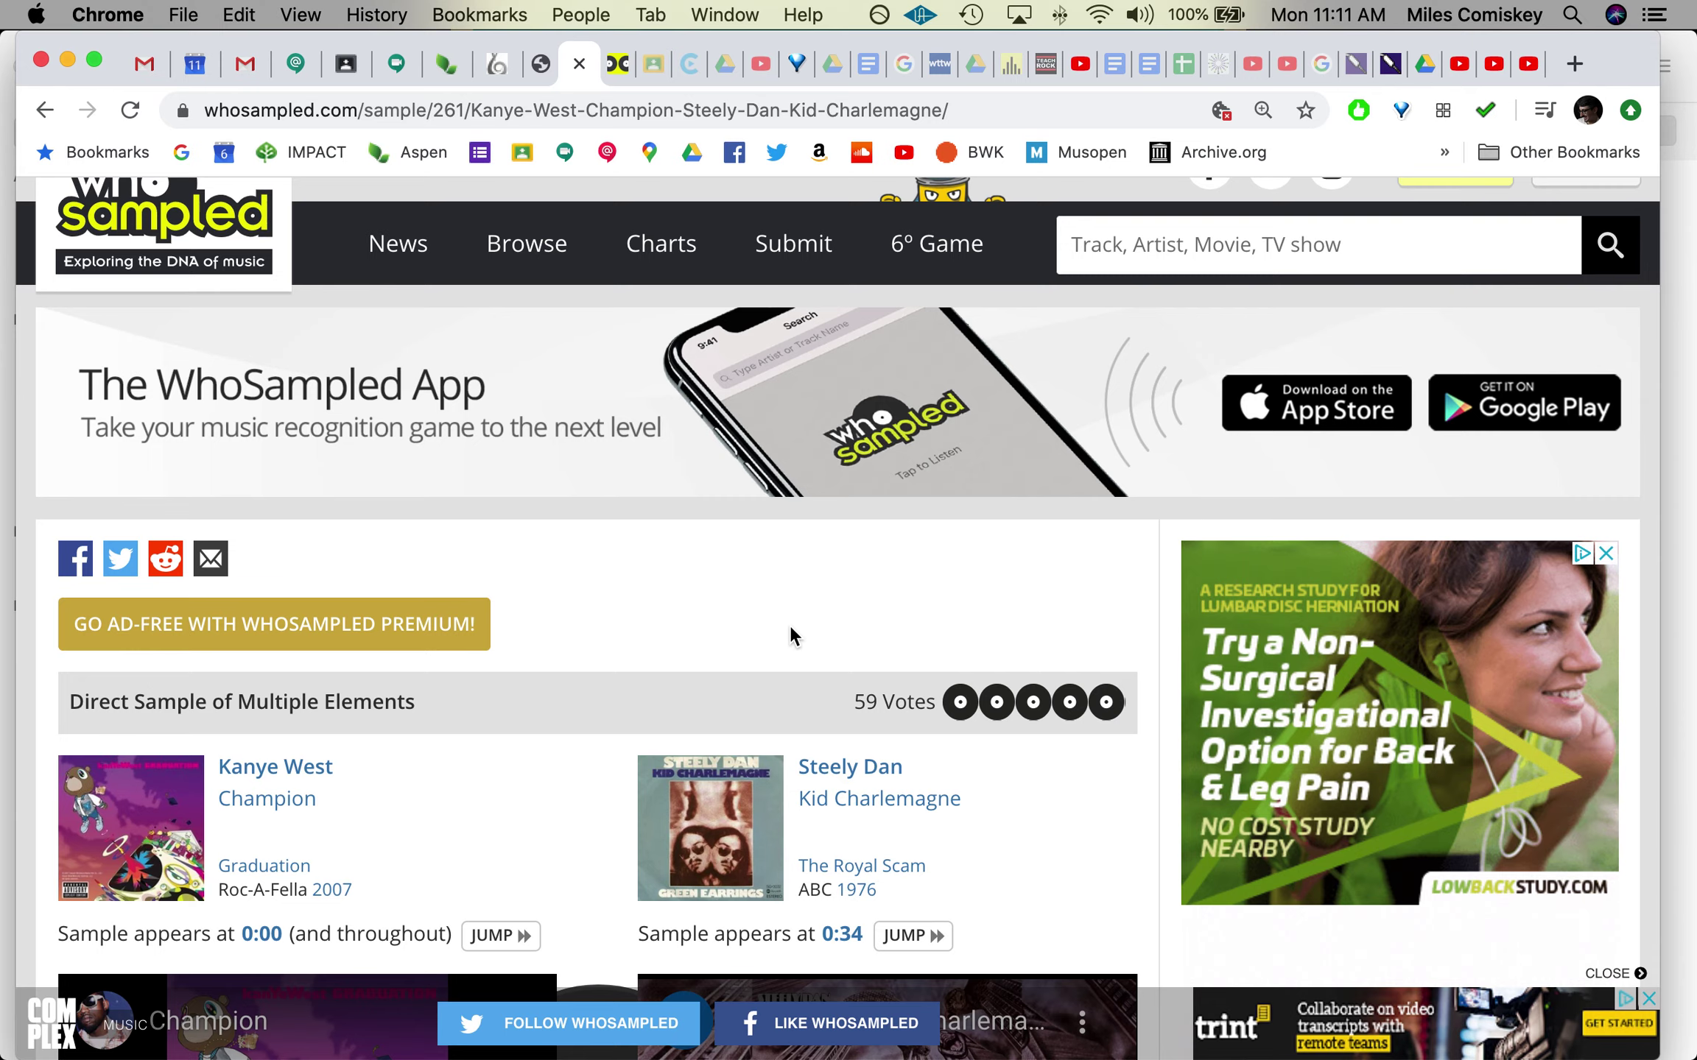
Reopen the Sampling Research worksheet from Chrome's recently visited pages
click(537, 73)
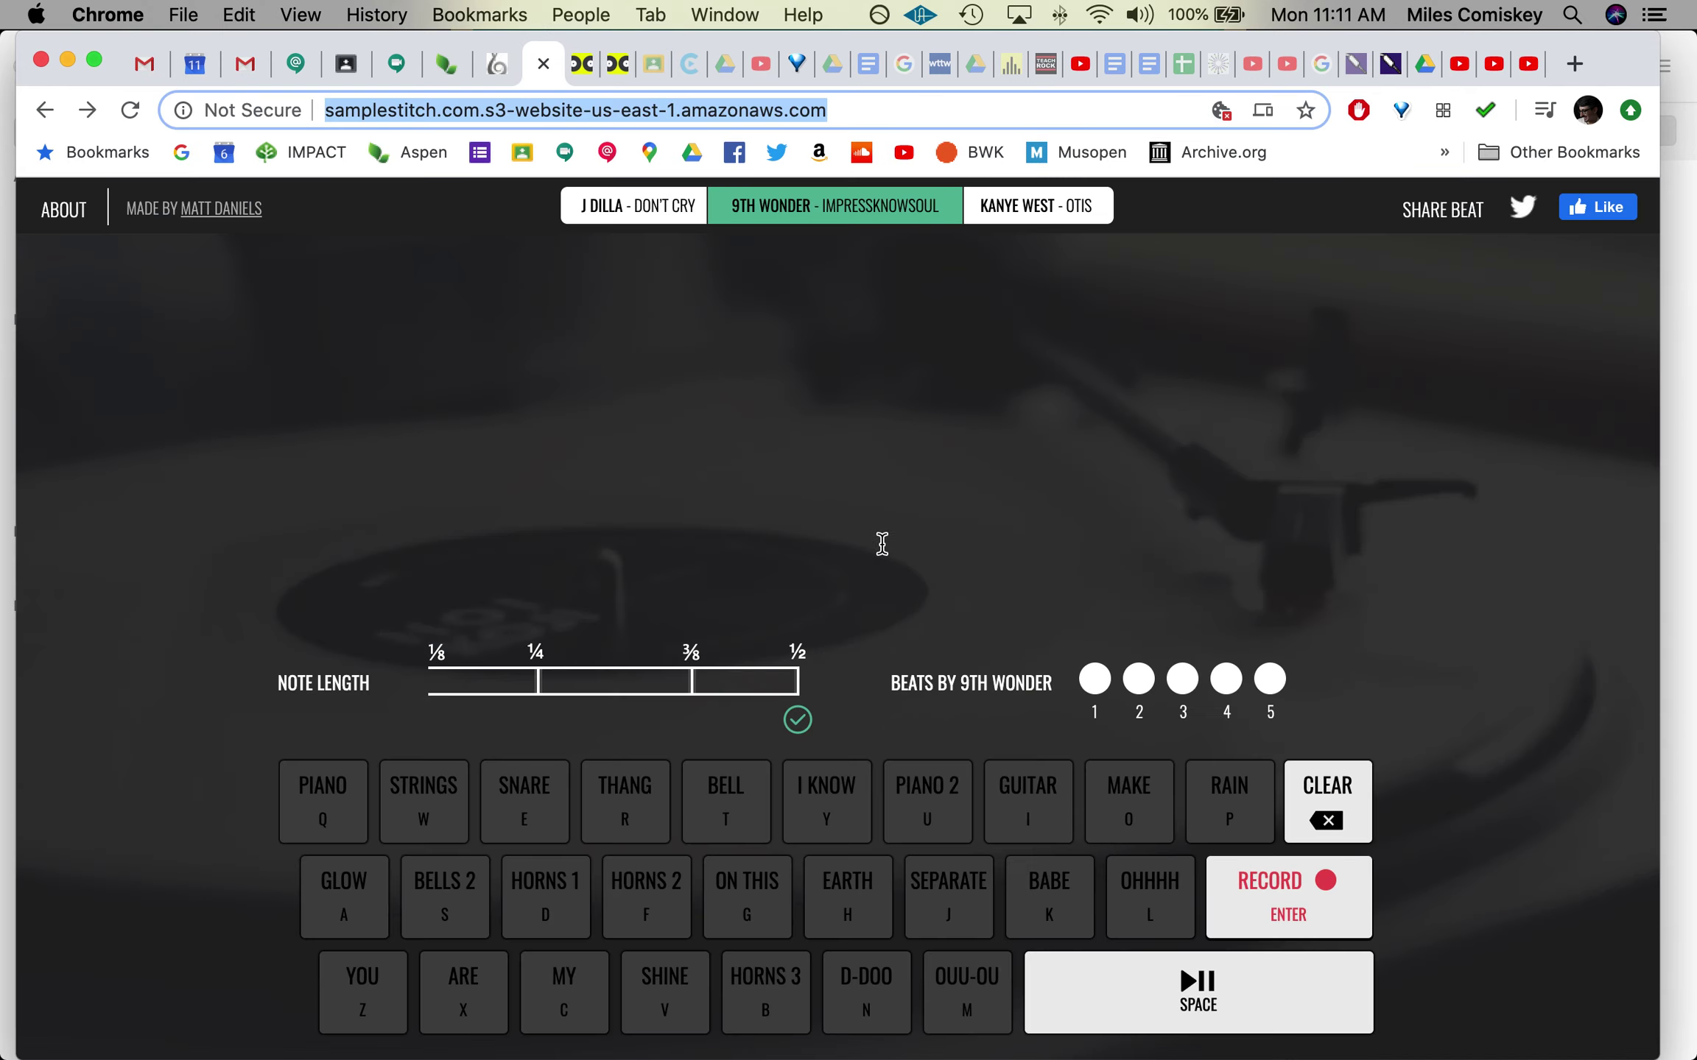
click(657, 62)
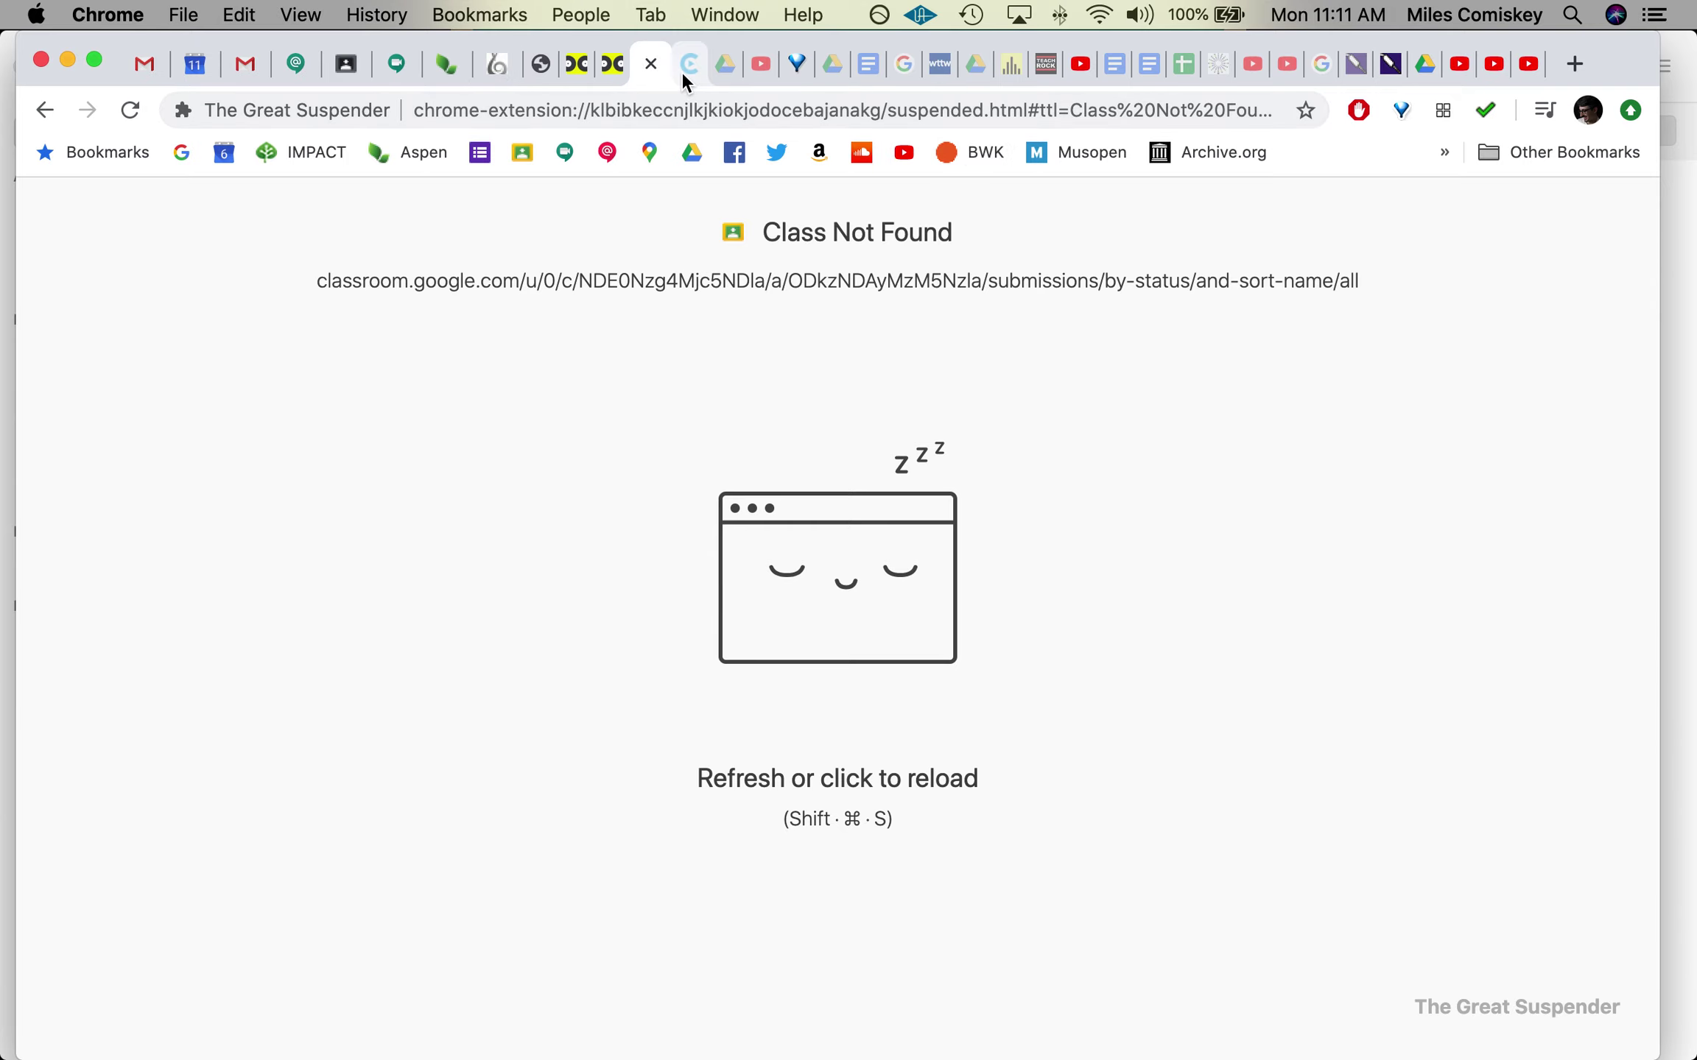
click(377, 15)
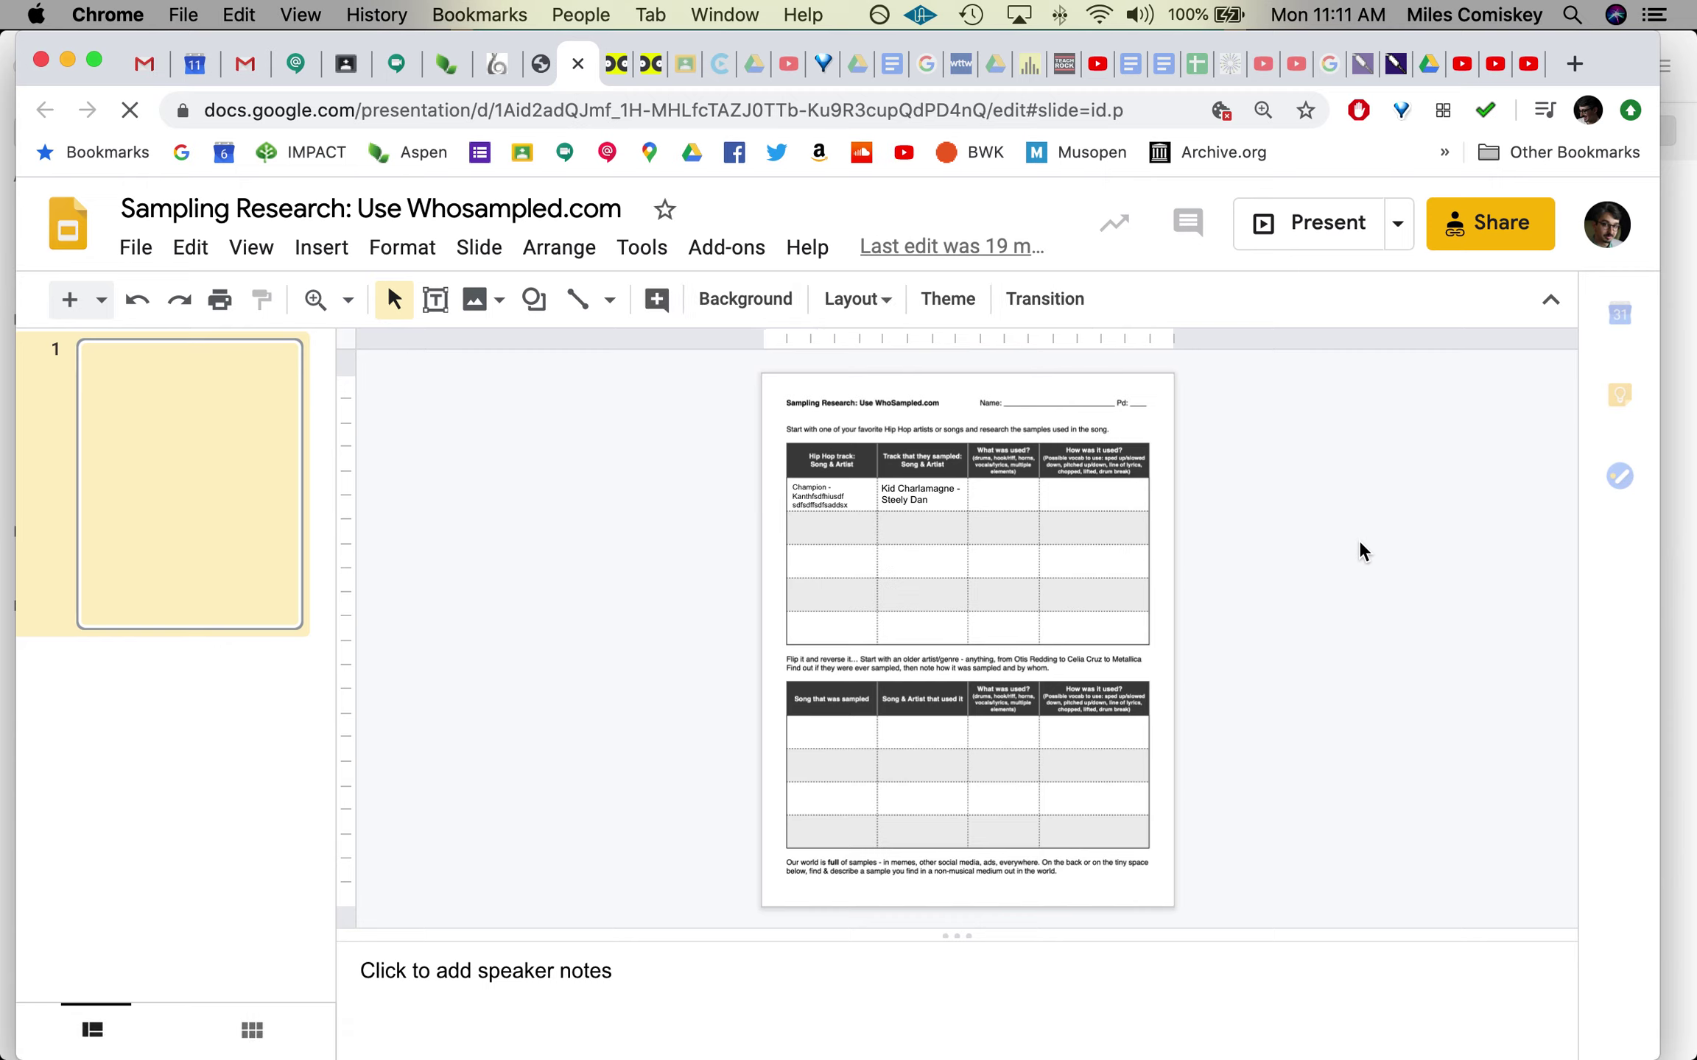
Zoom in on the worksheet table, then zoom back out to the whole slide
click(1006, 504)
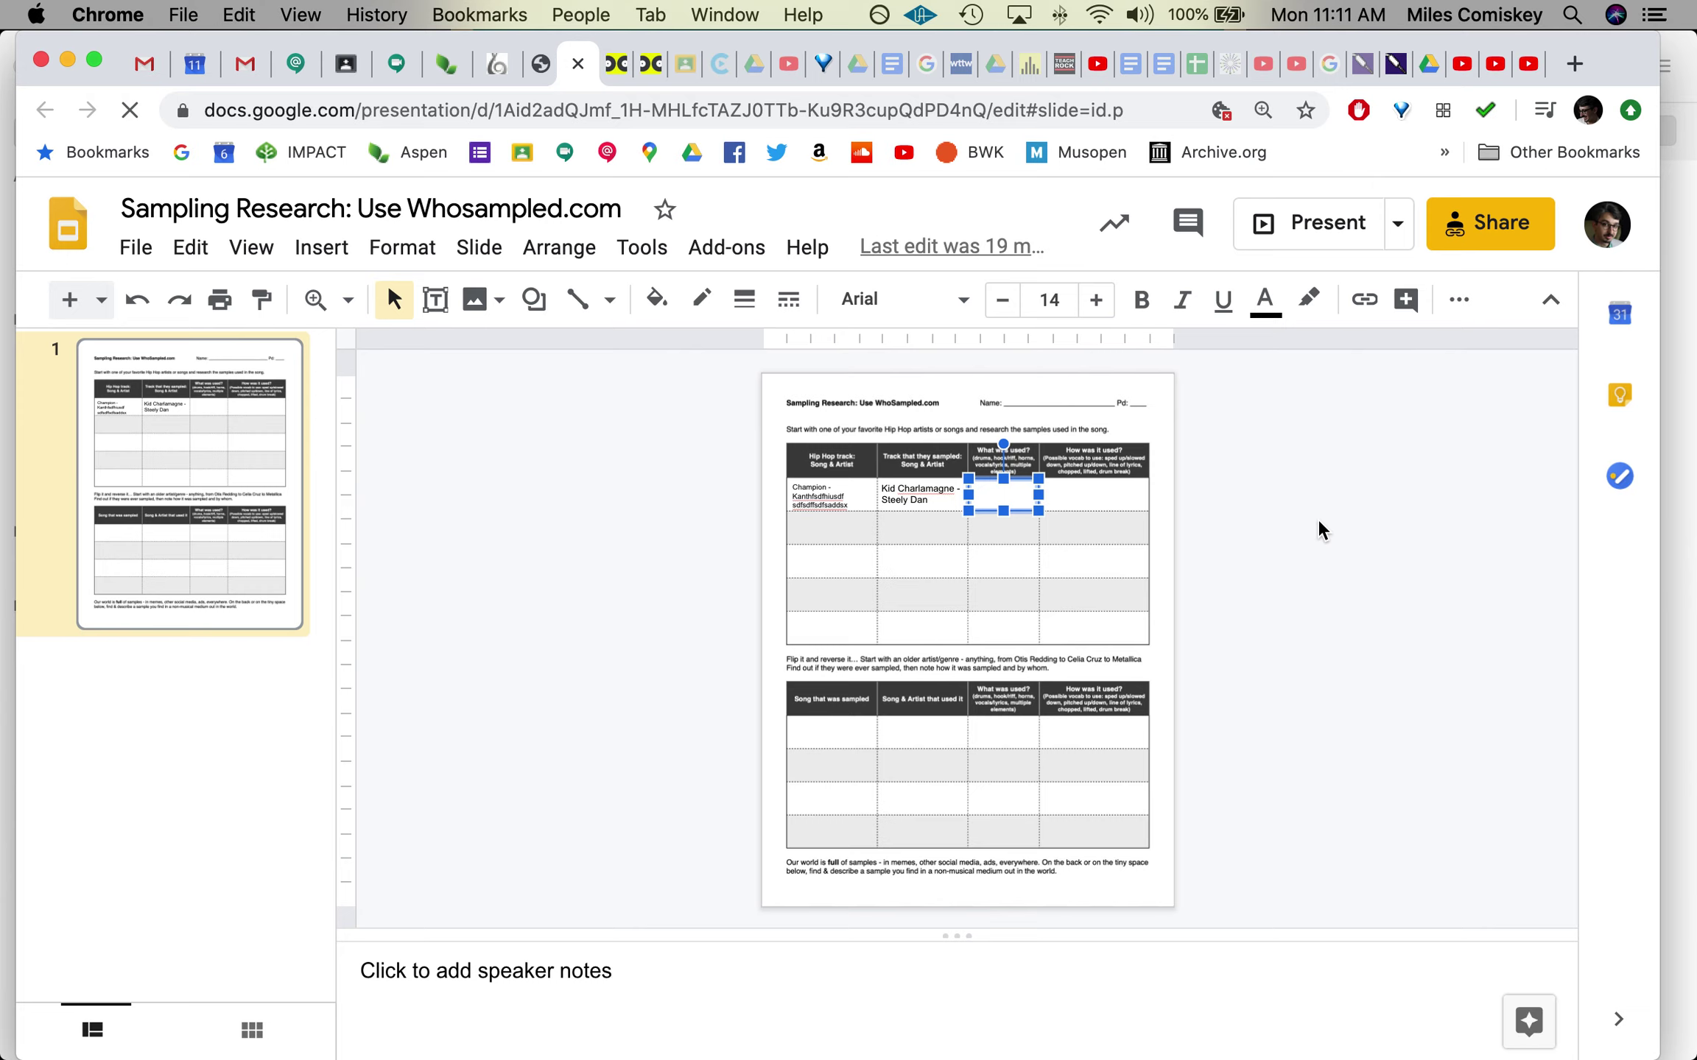
click(315, 301)
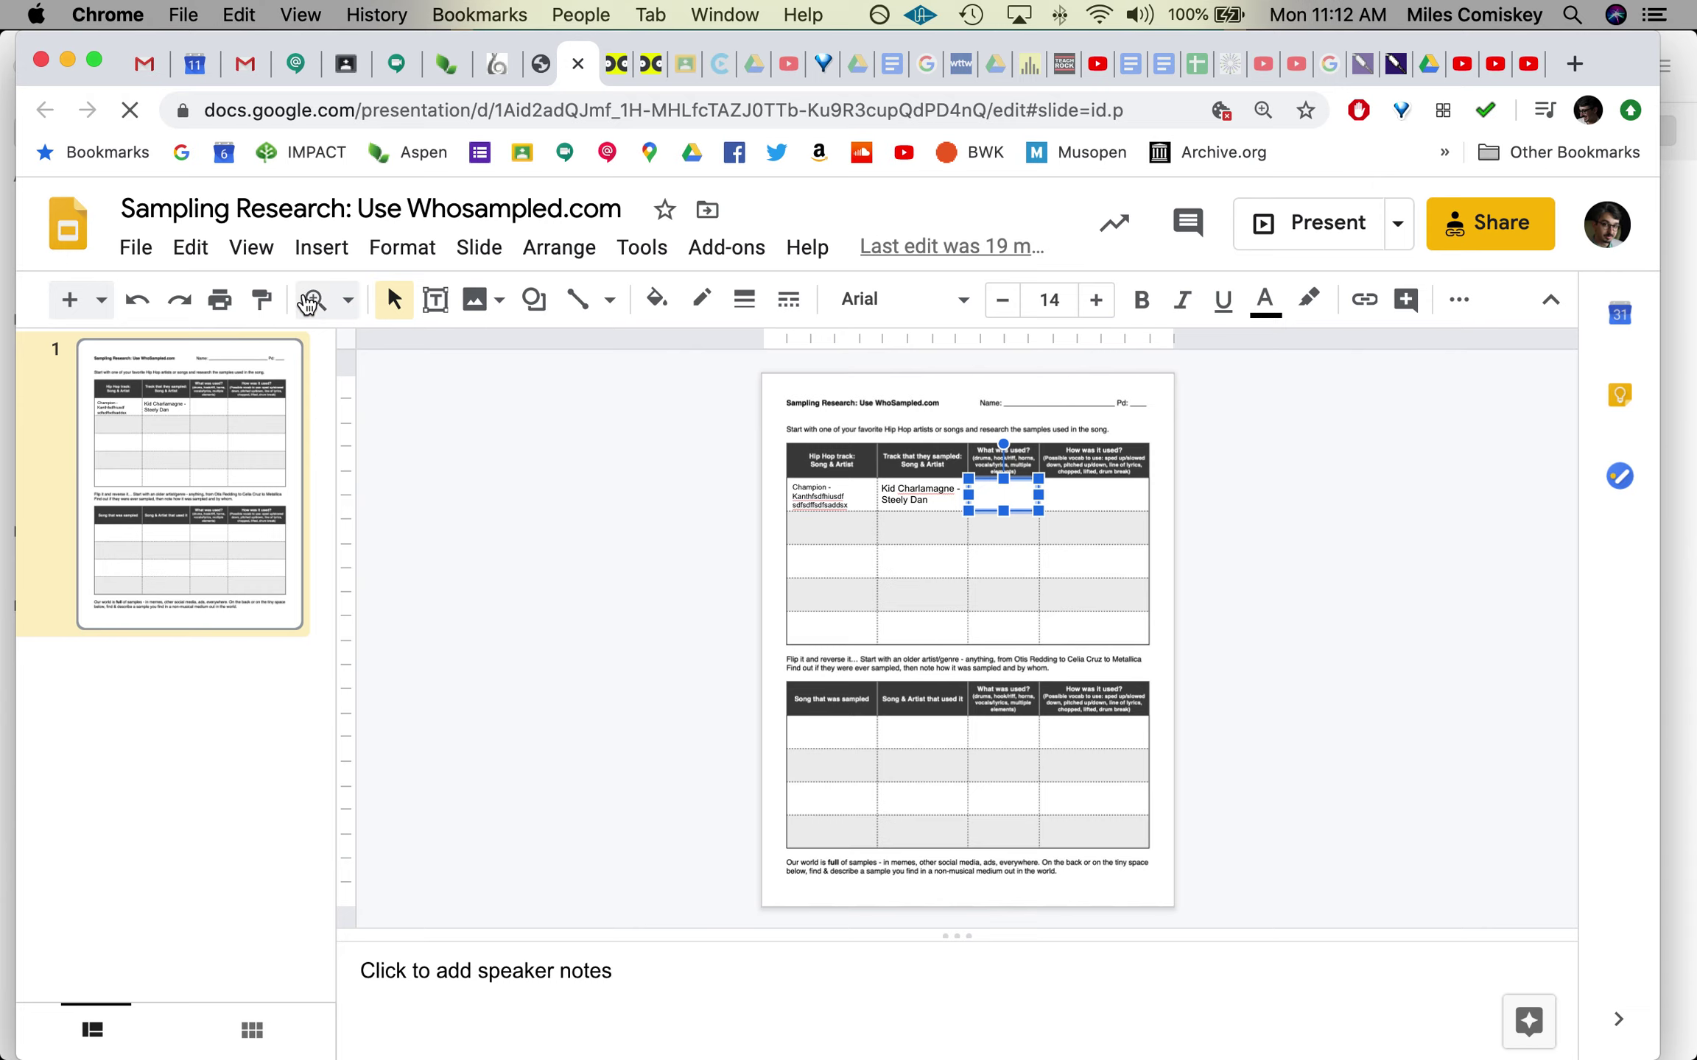
click(957, 513)
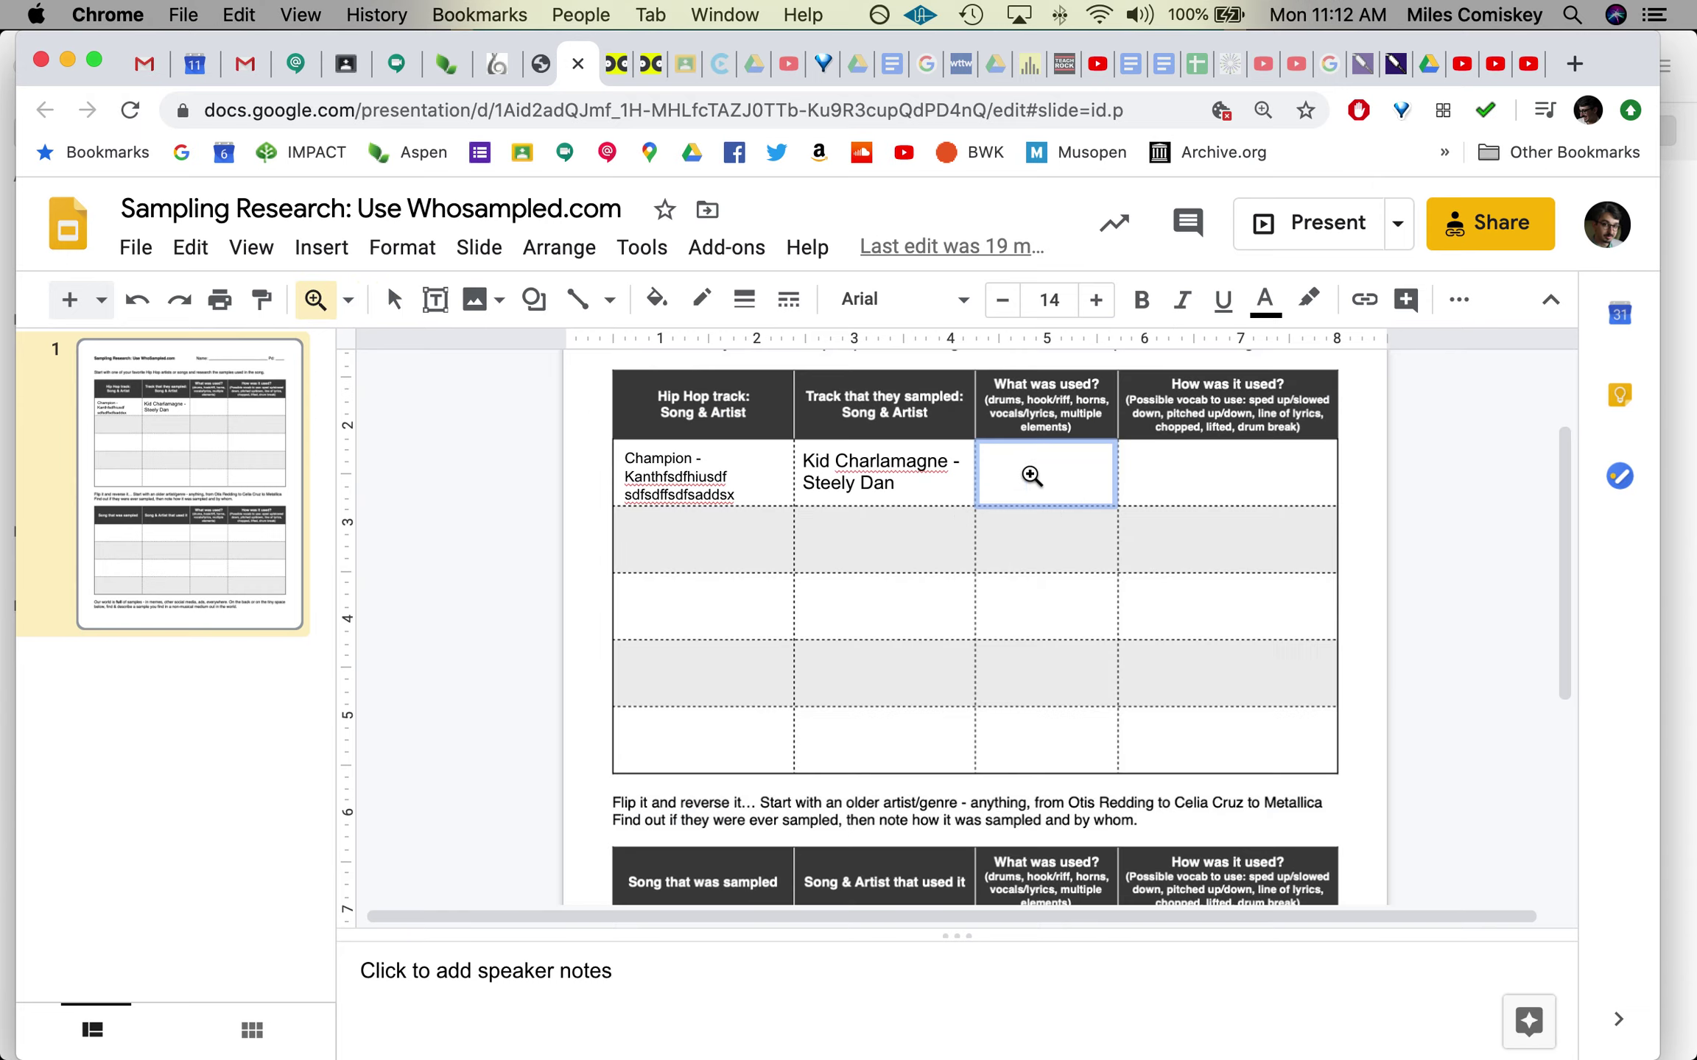
scroll(1172, 474, up, 2)
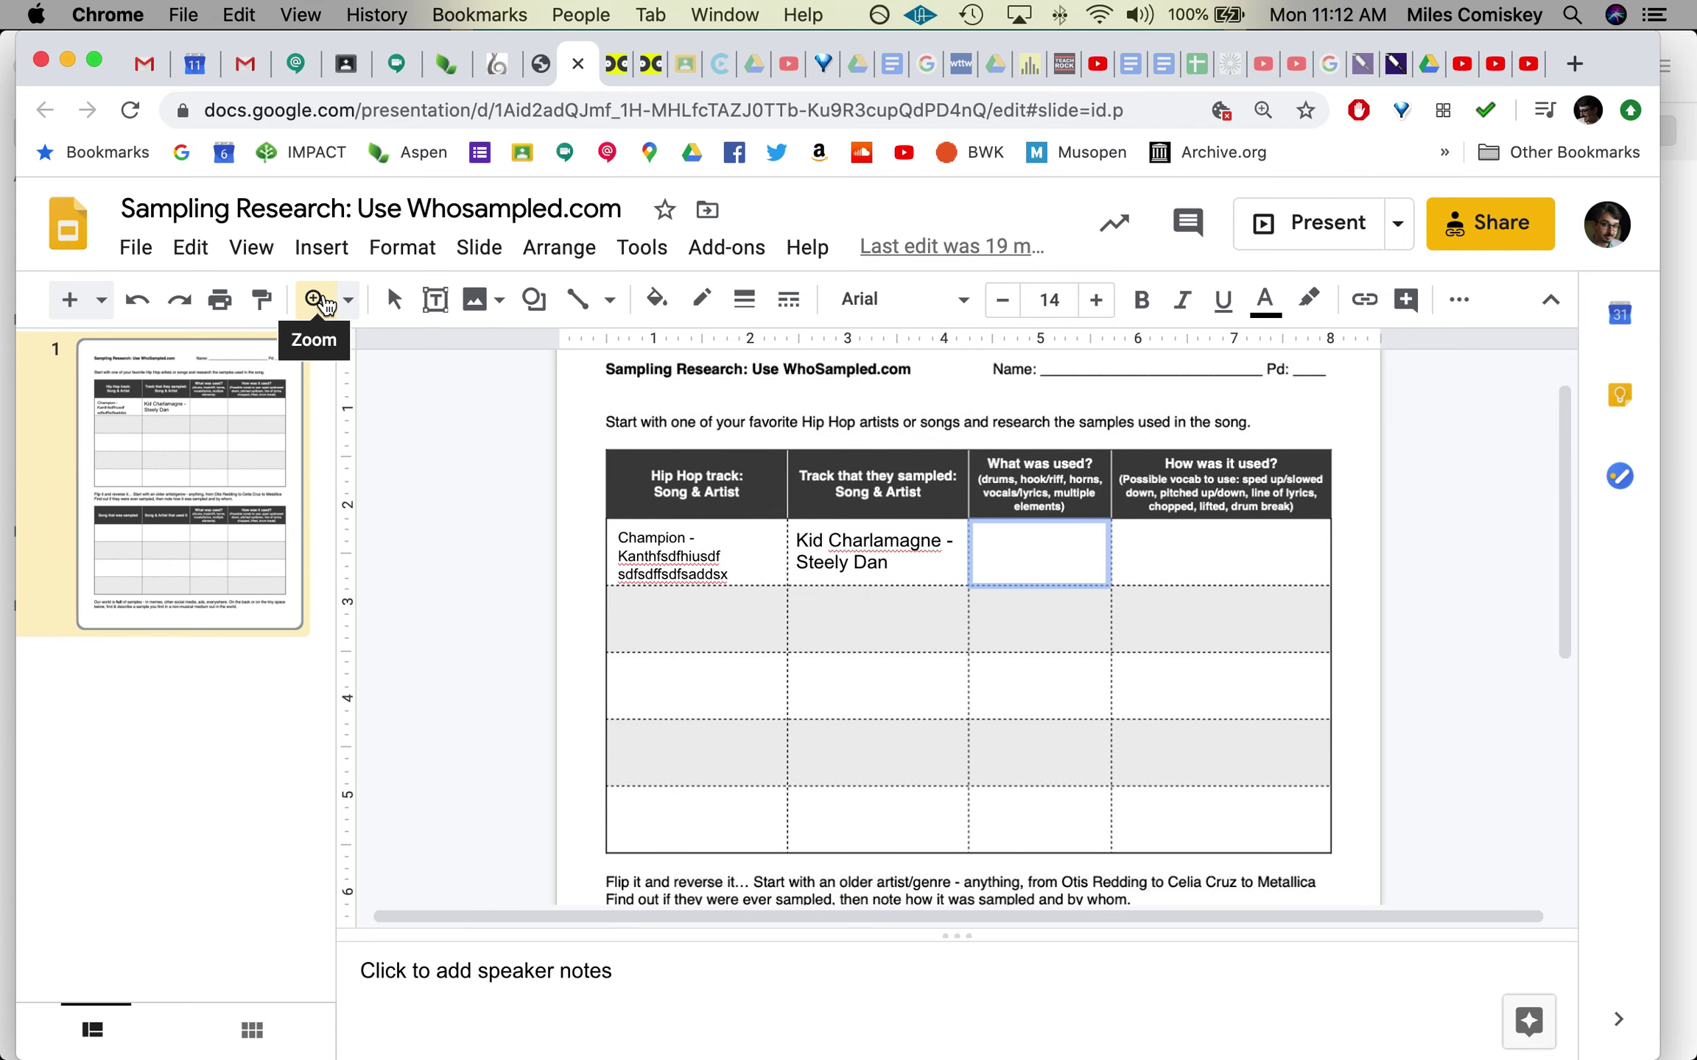
click(448, 422)
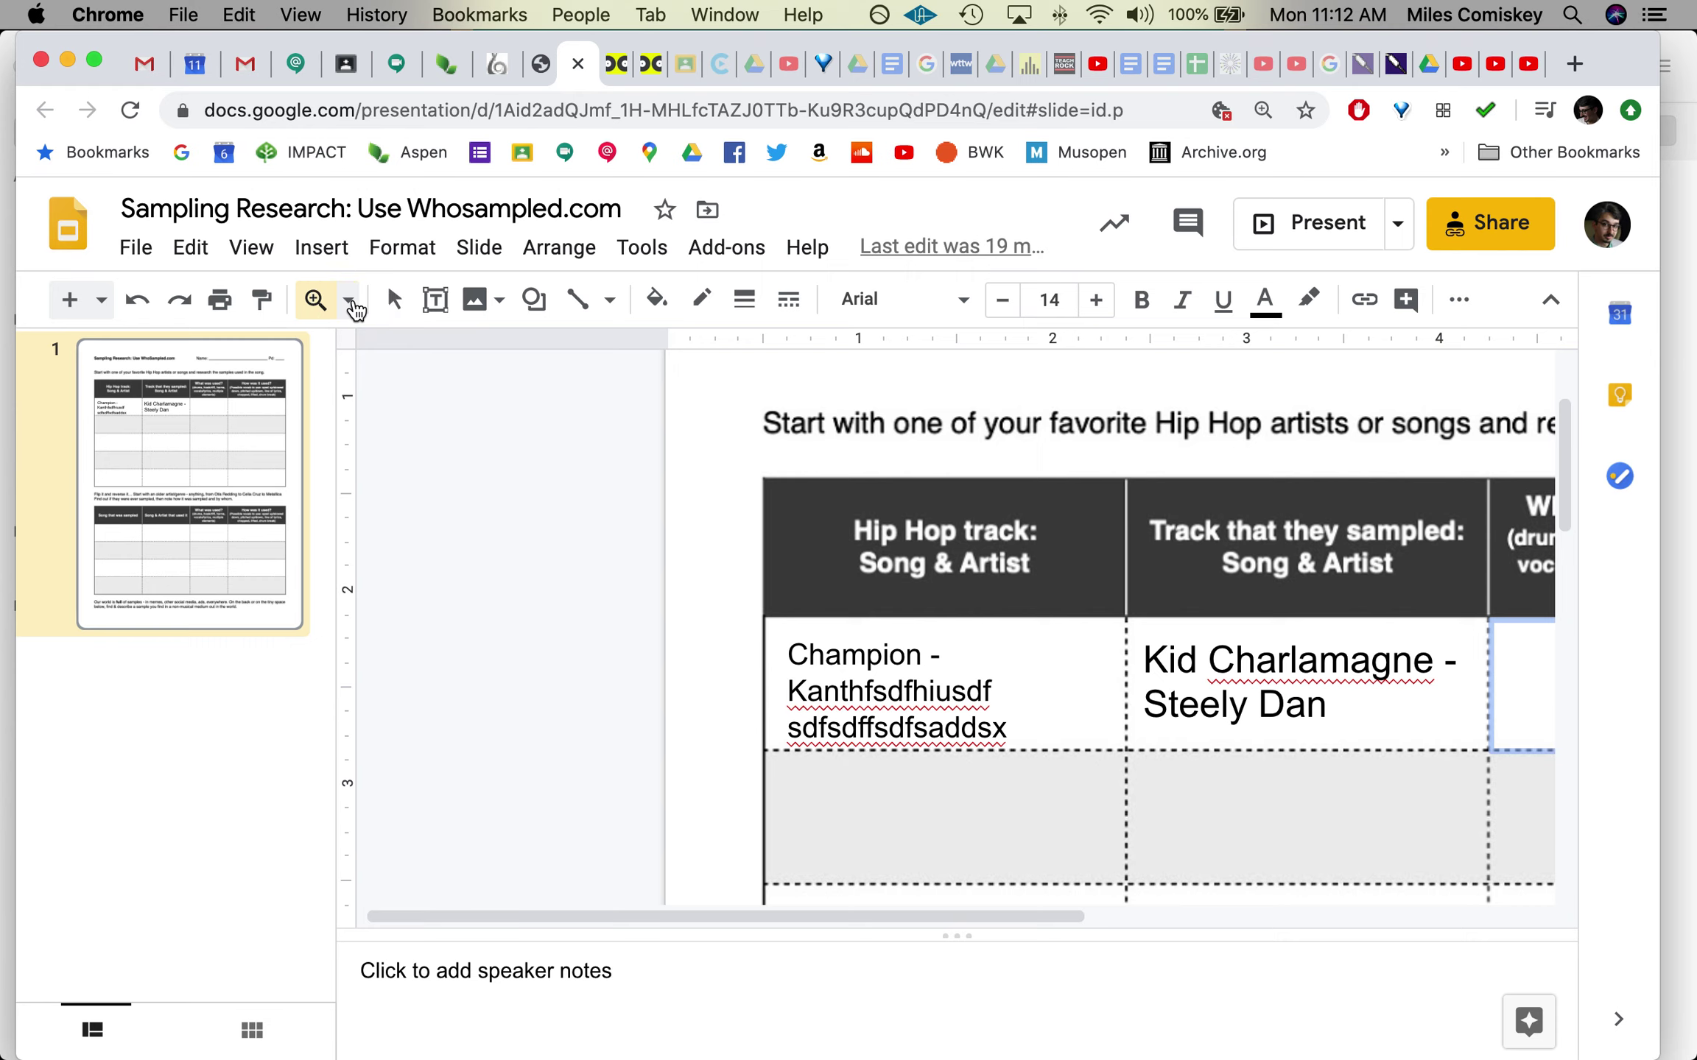
click(349, 304)
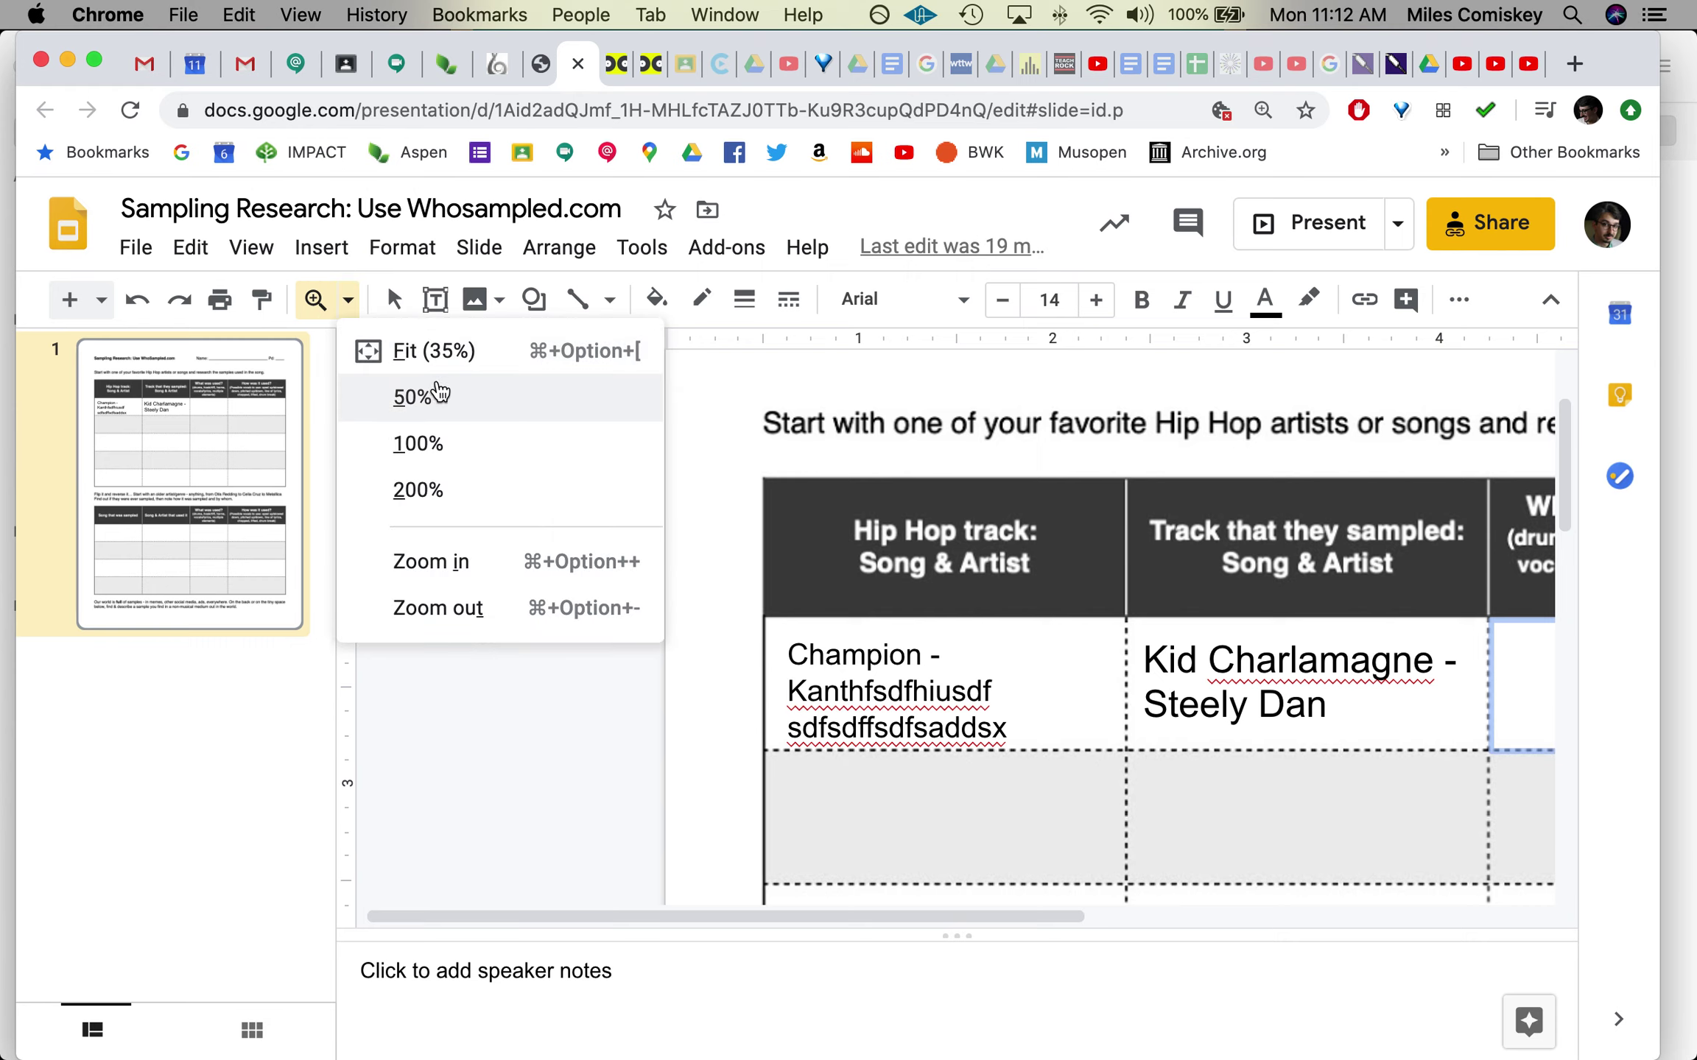
click(485, 606)
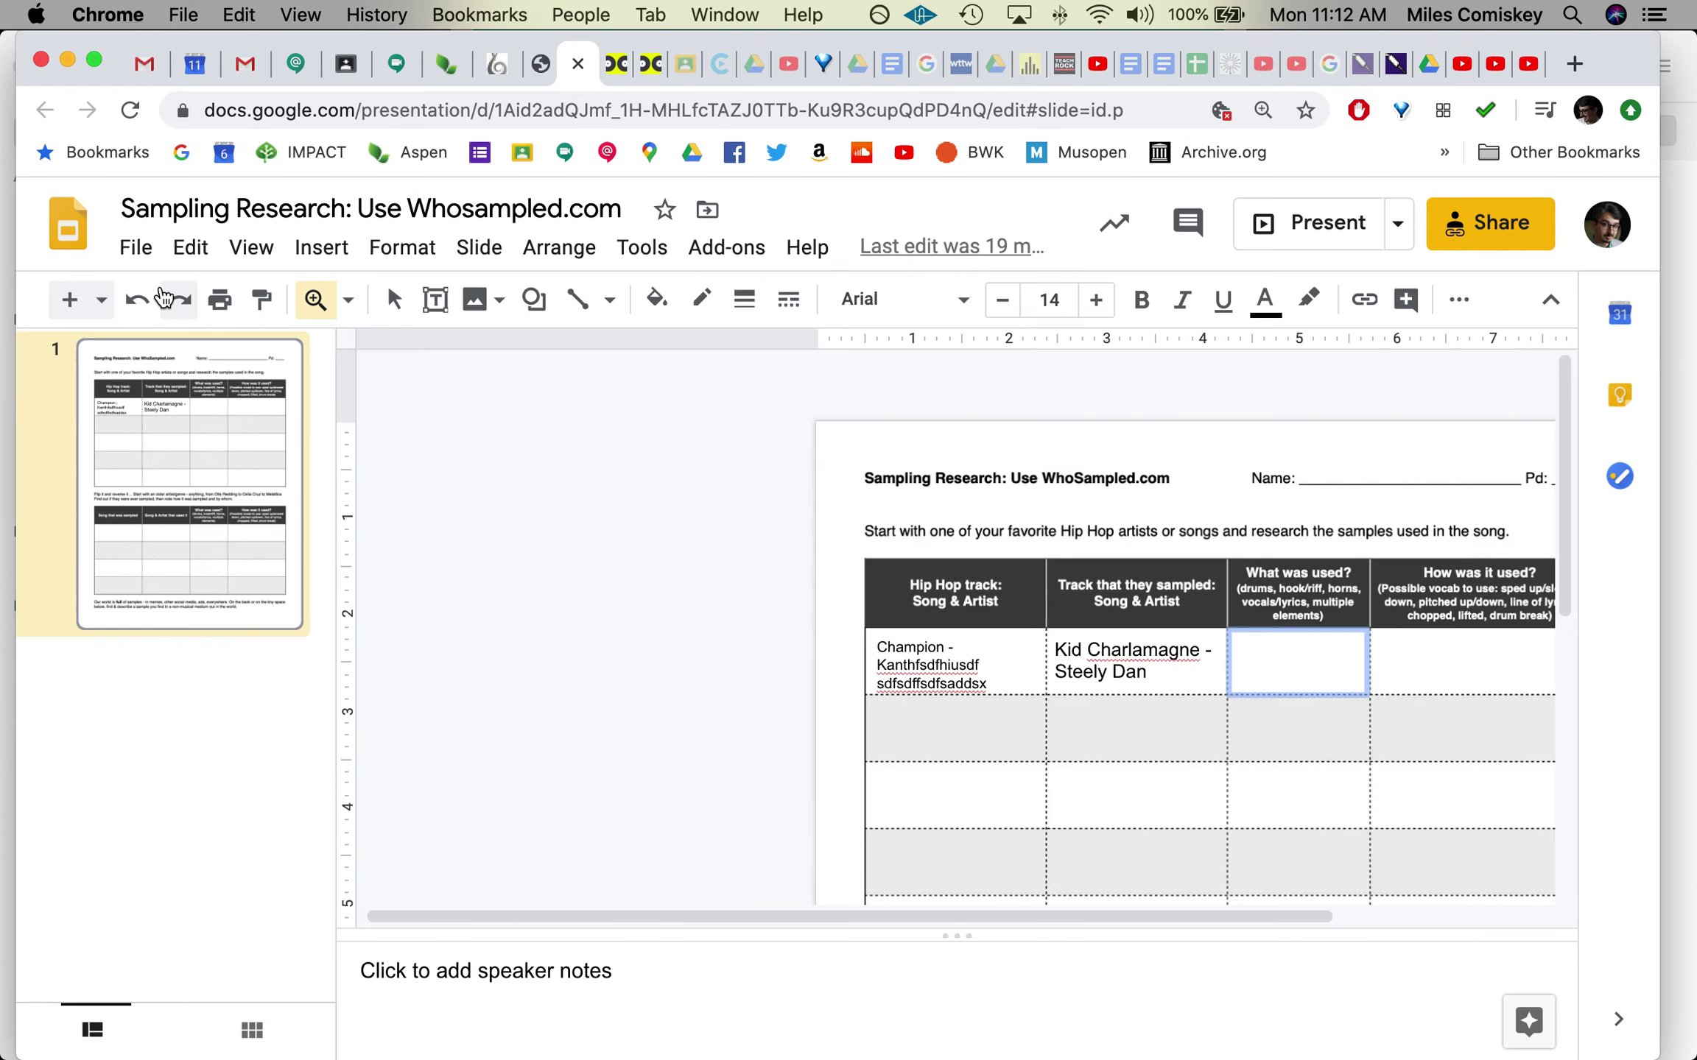
click(394, 301)
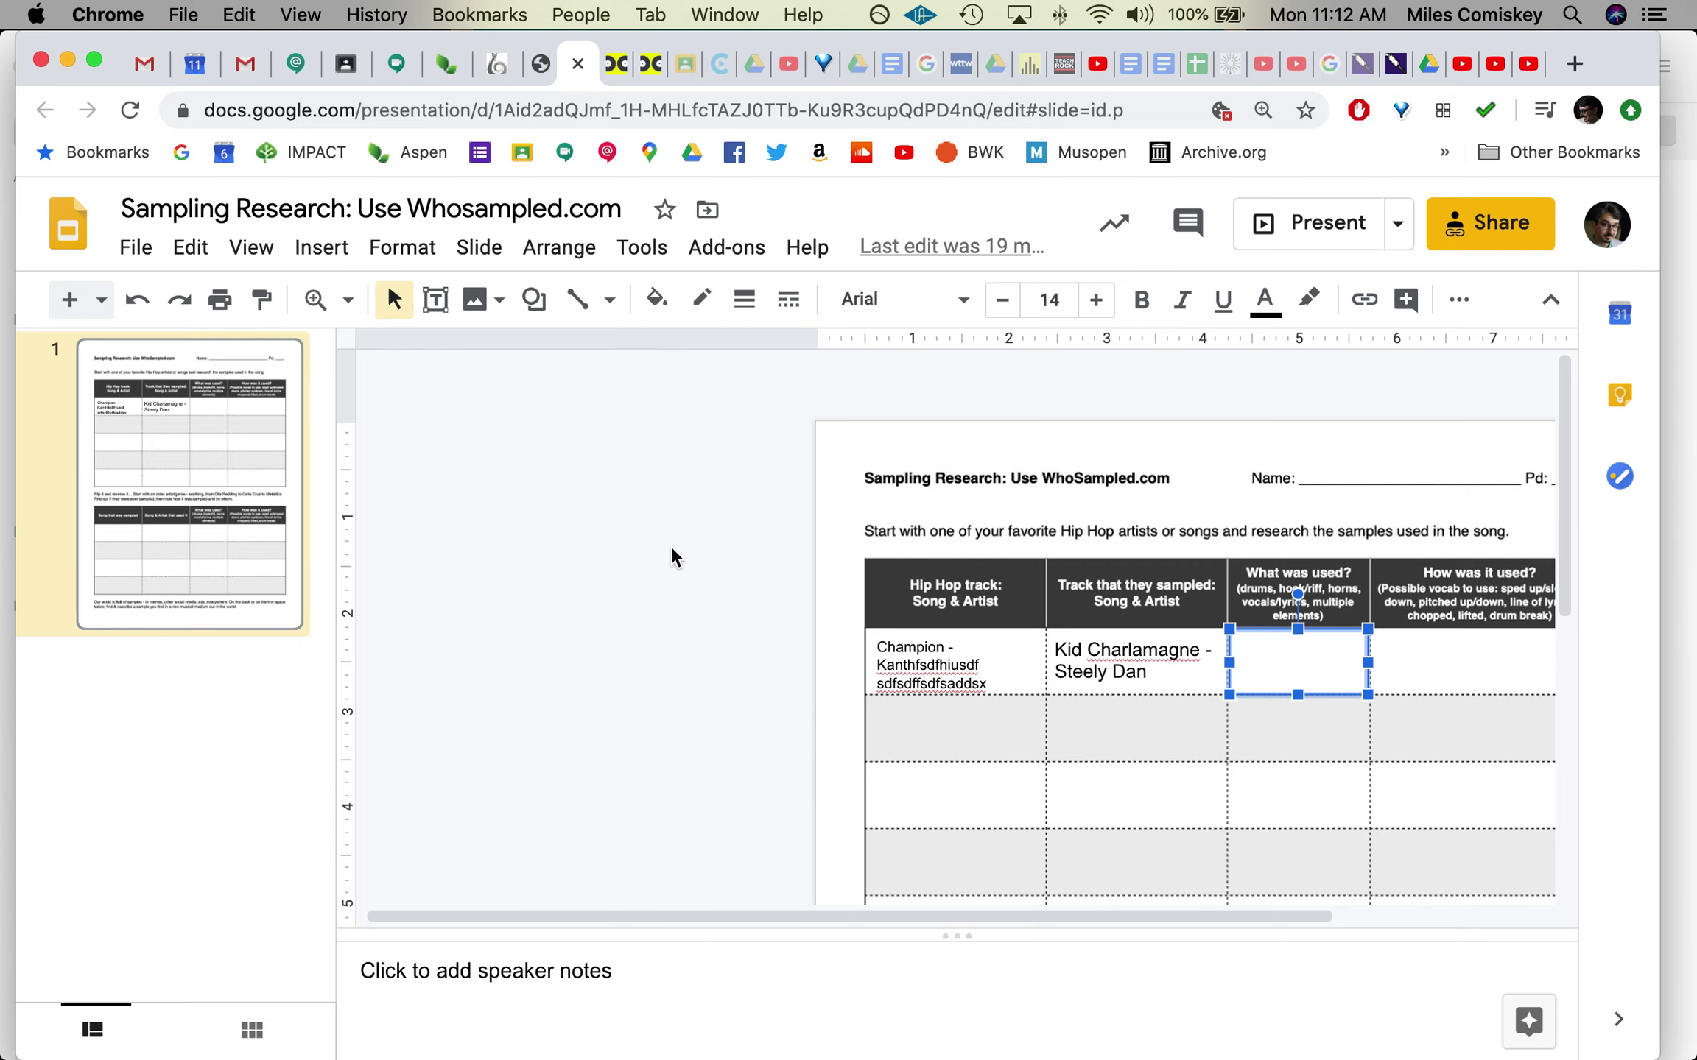
scroll(767, 603, right, 4)
scroll(768, 603, down, 2)
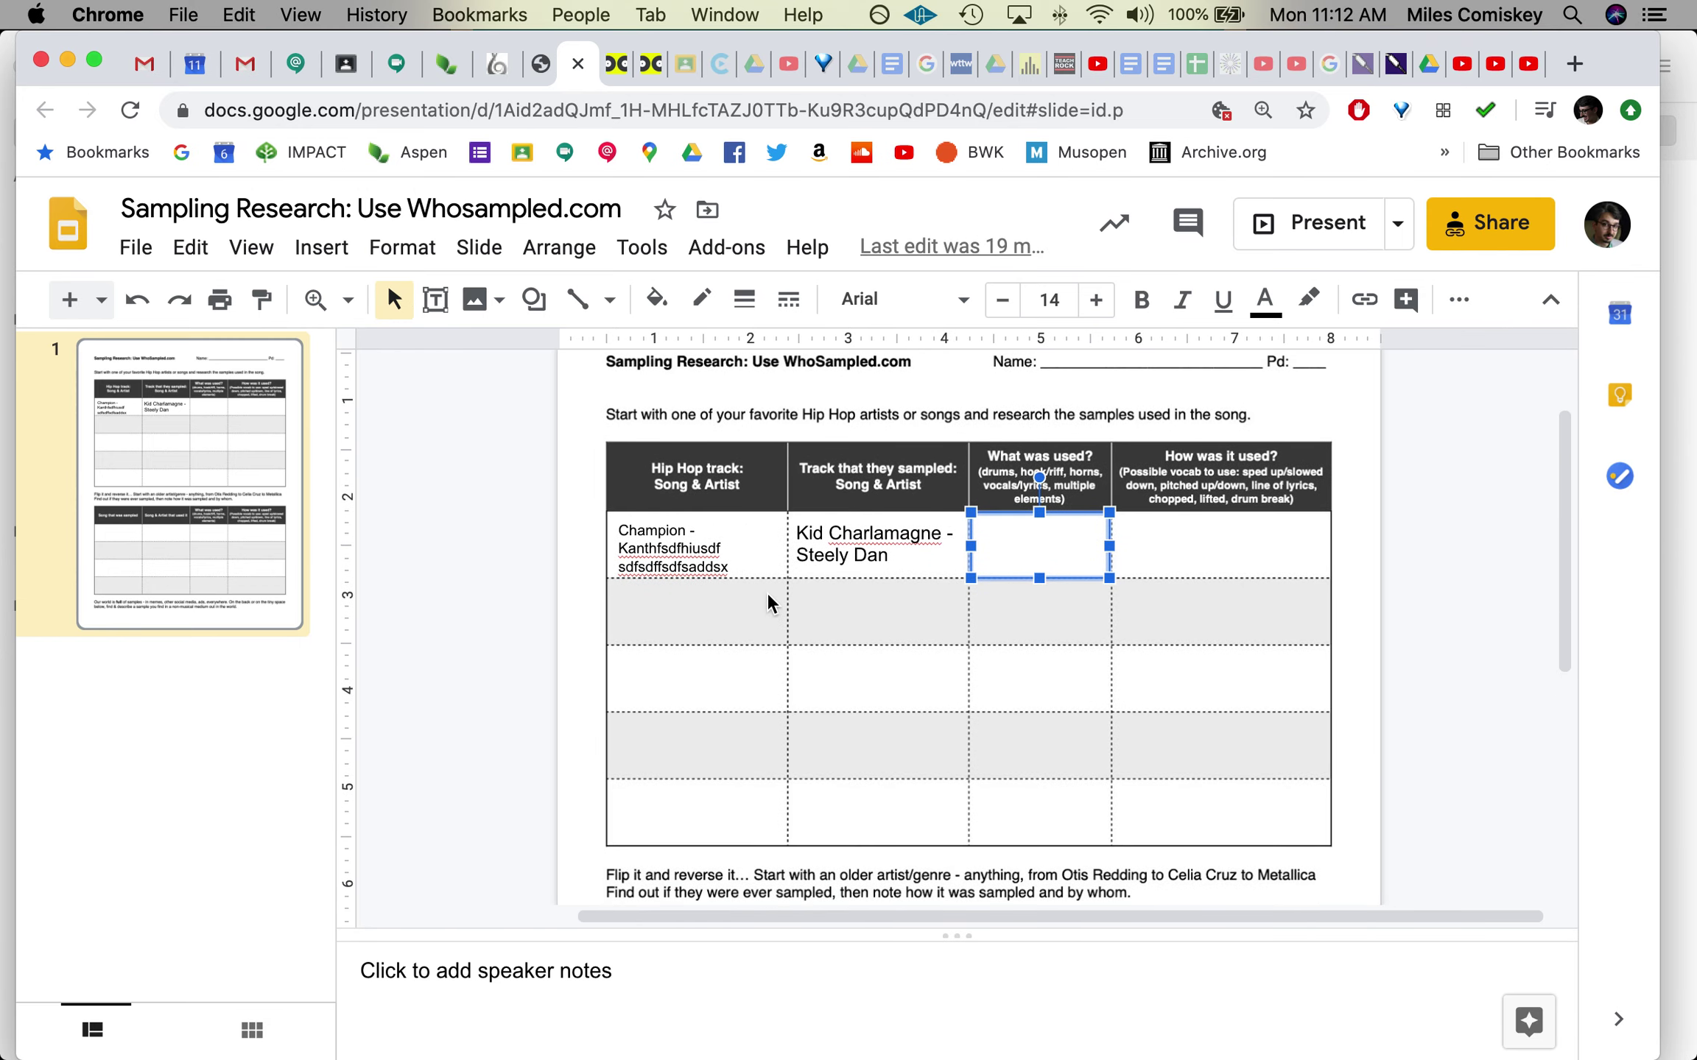
Check the empty What was used? and How was it used? cells in both rows
click(1071, 564)
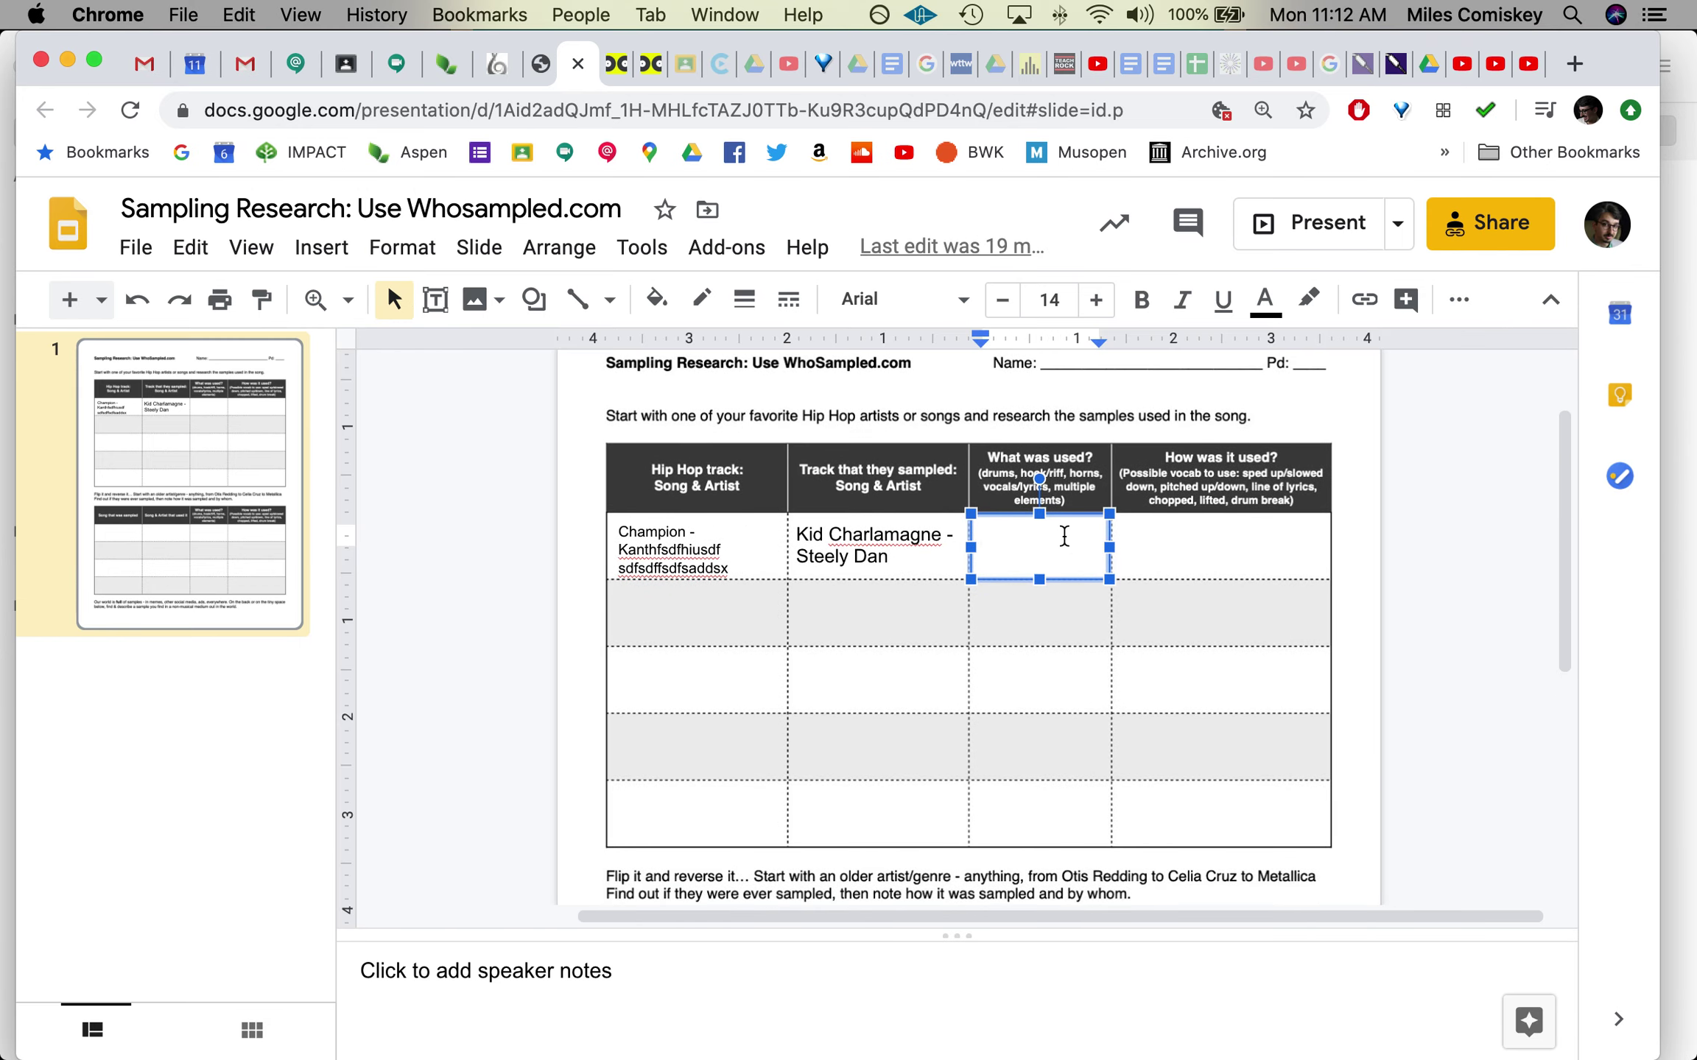
click(1042, 623)
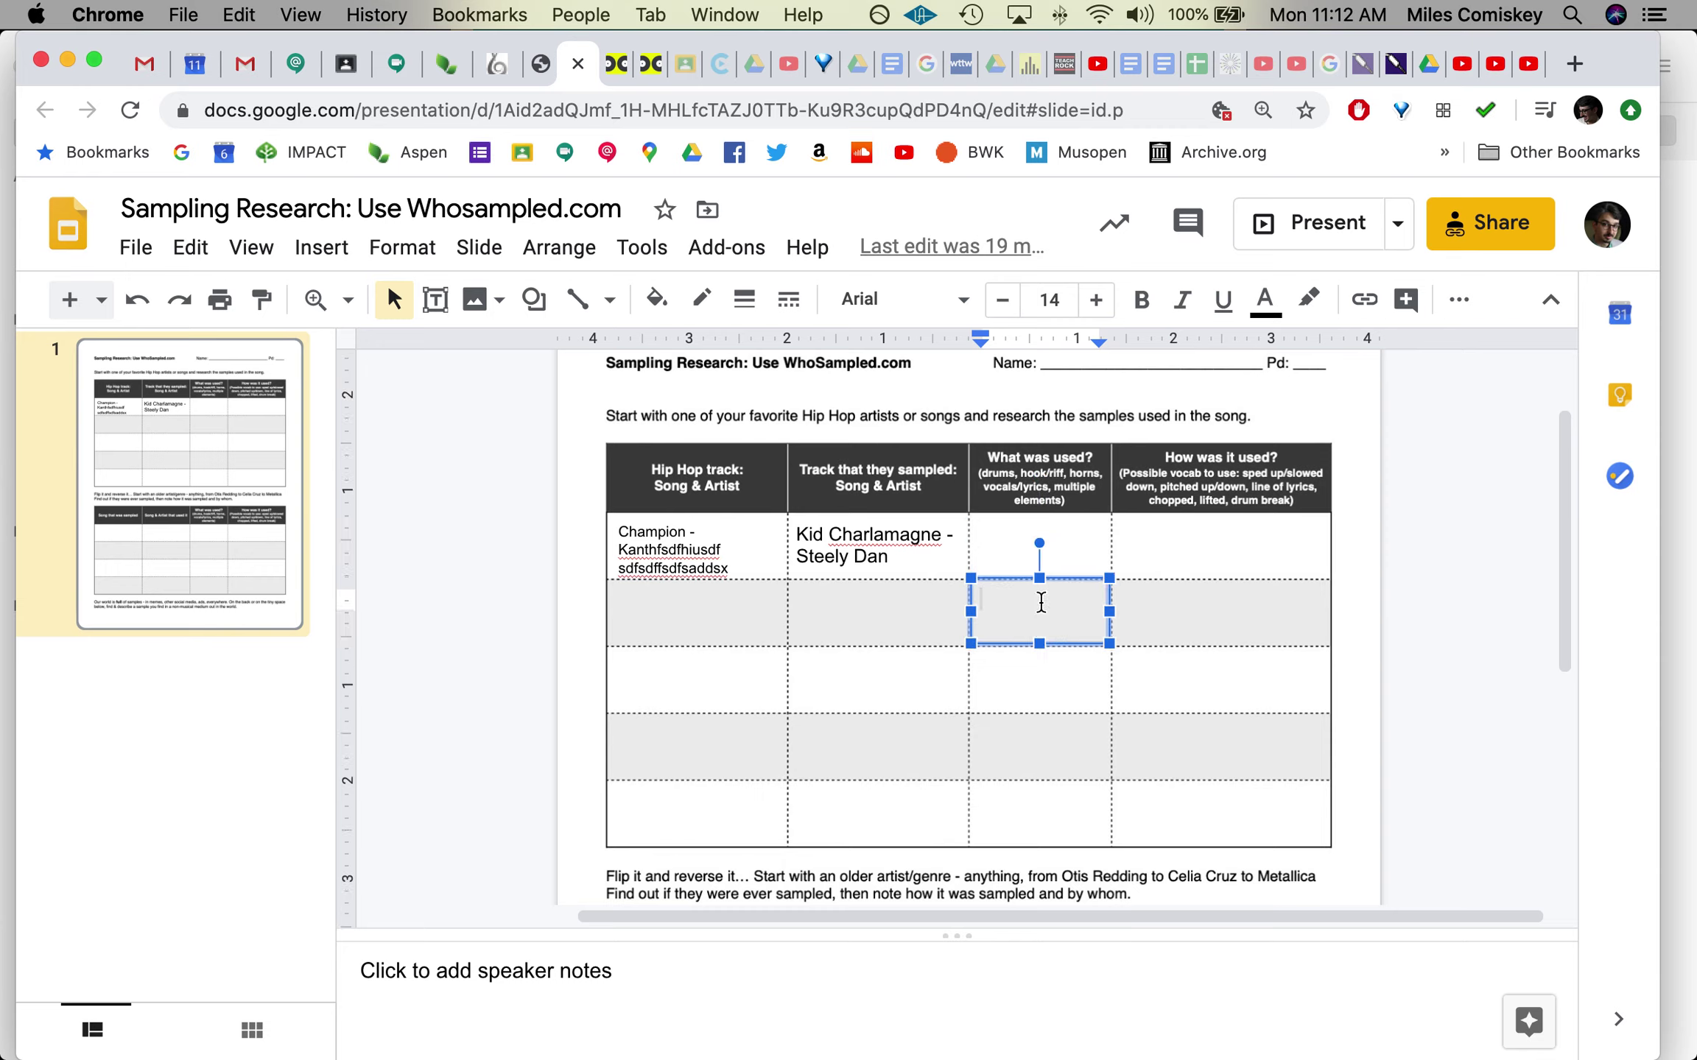
click(1190, 542)
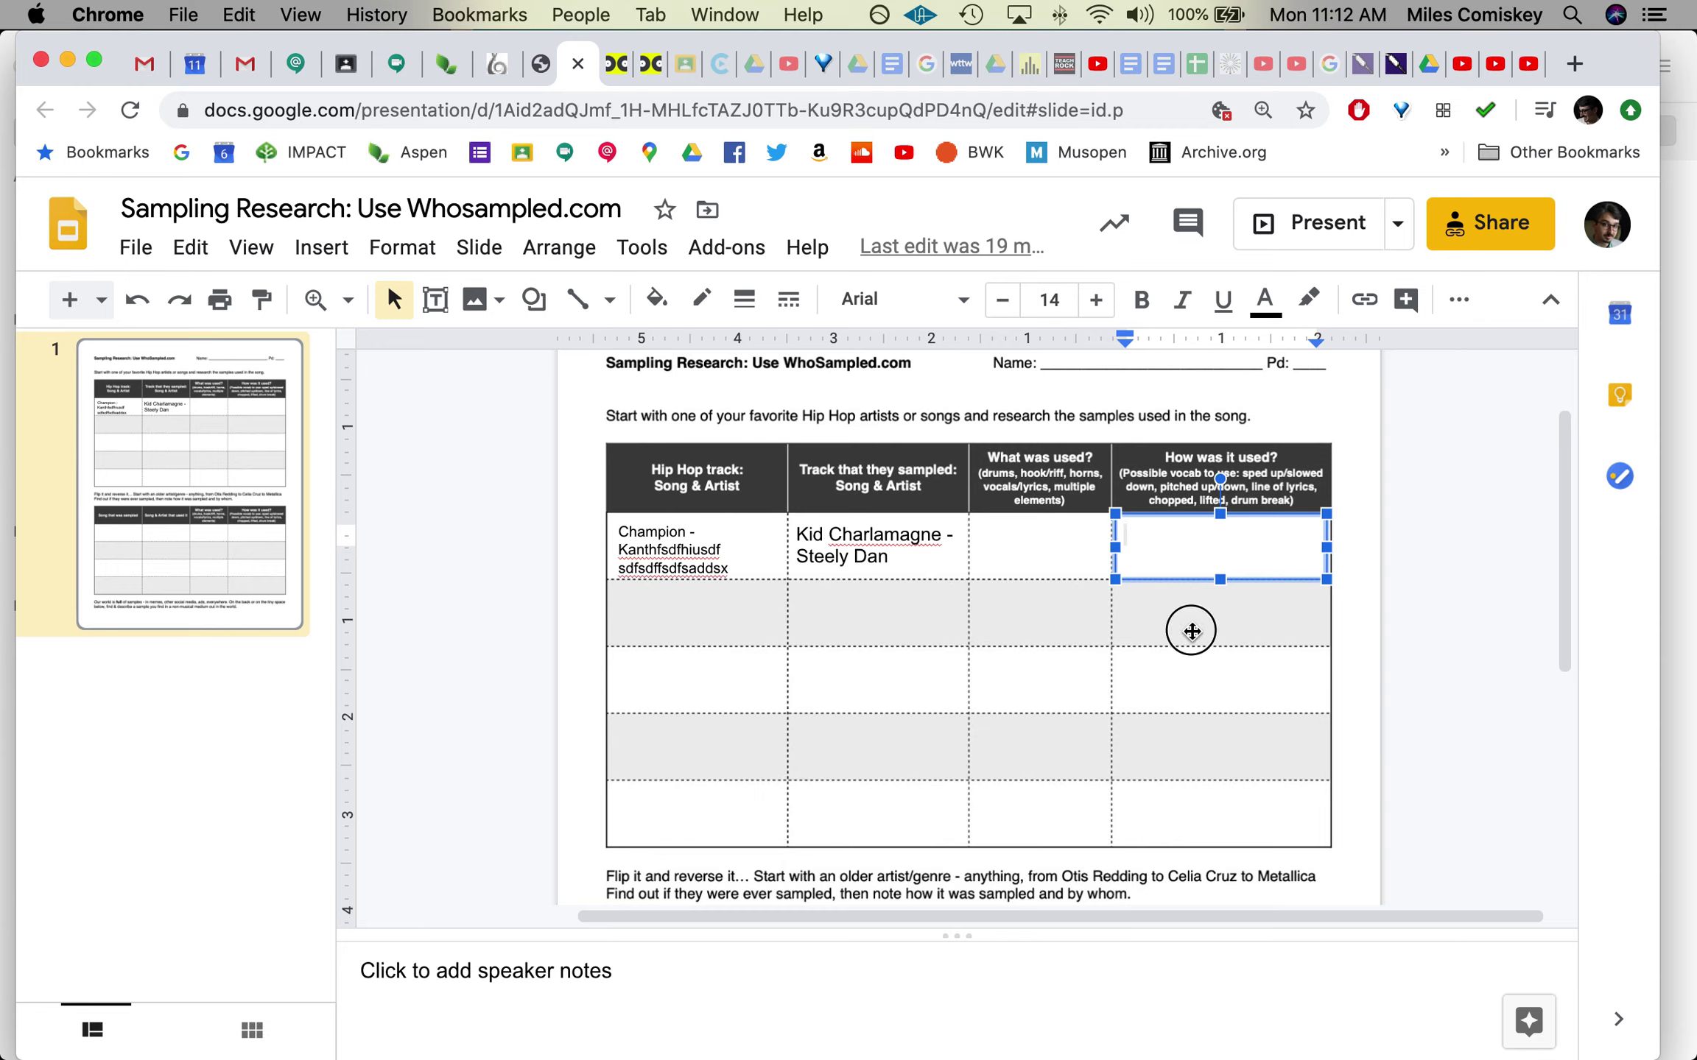
click(1189, 625)
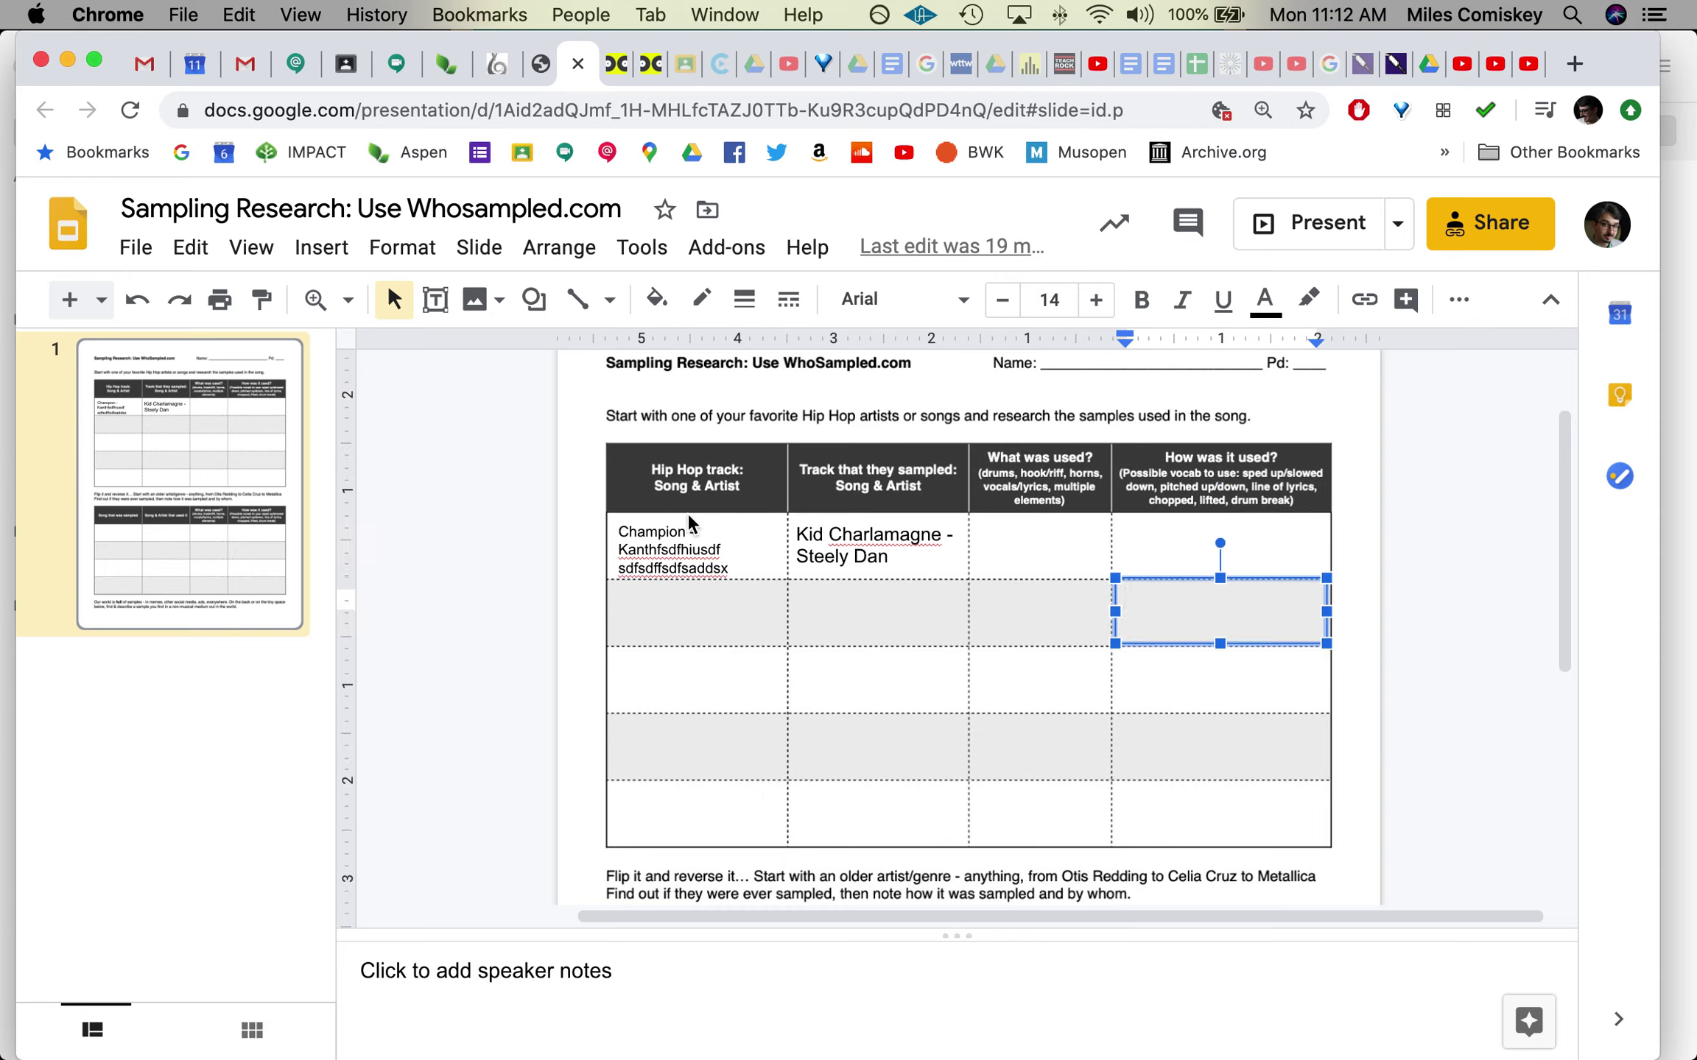
Fix the first Hip Hop track cell to read 'Champion - Kanye' beside 'Kid Charlamagne - Steely Dan'
click(694, 537)
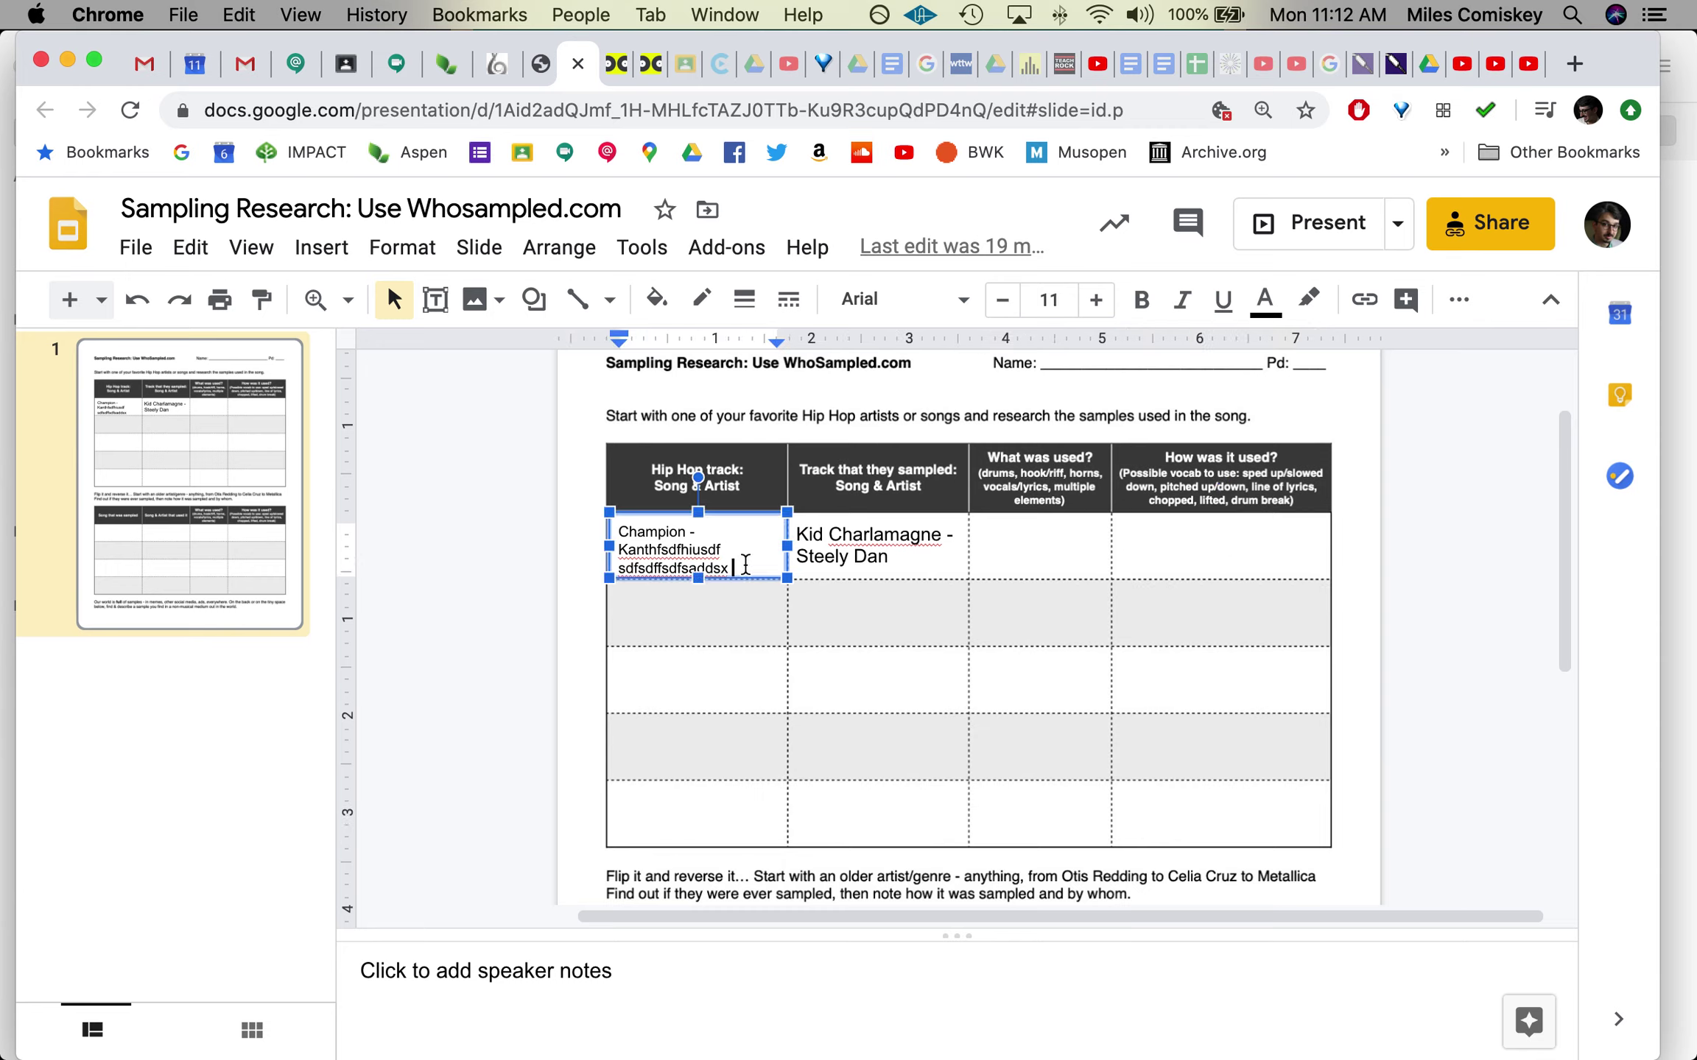
drag(736, 567, 645, 550)
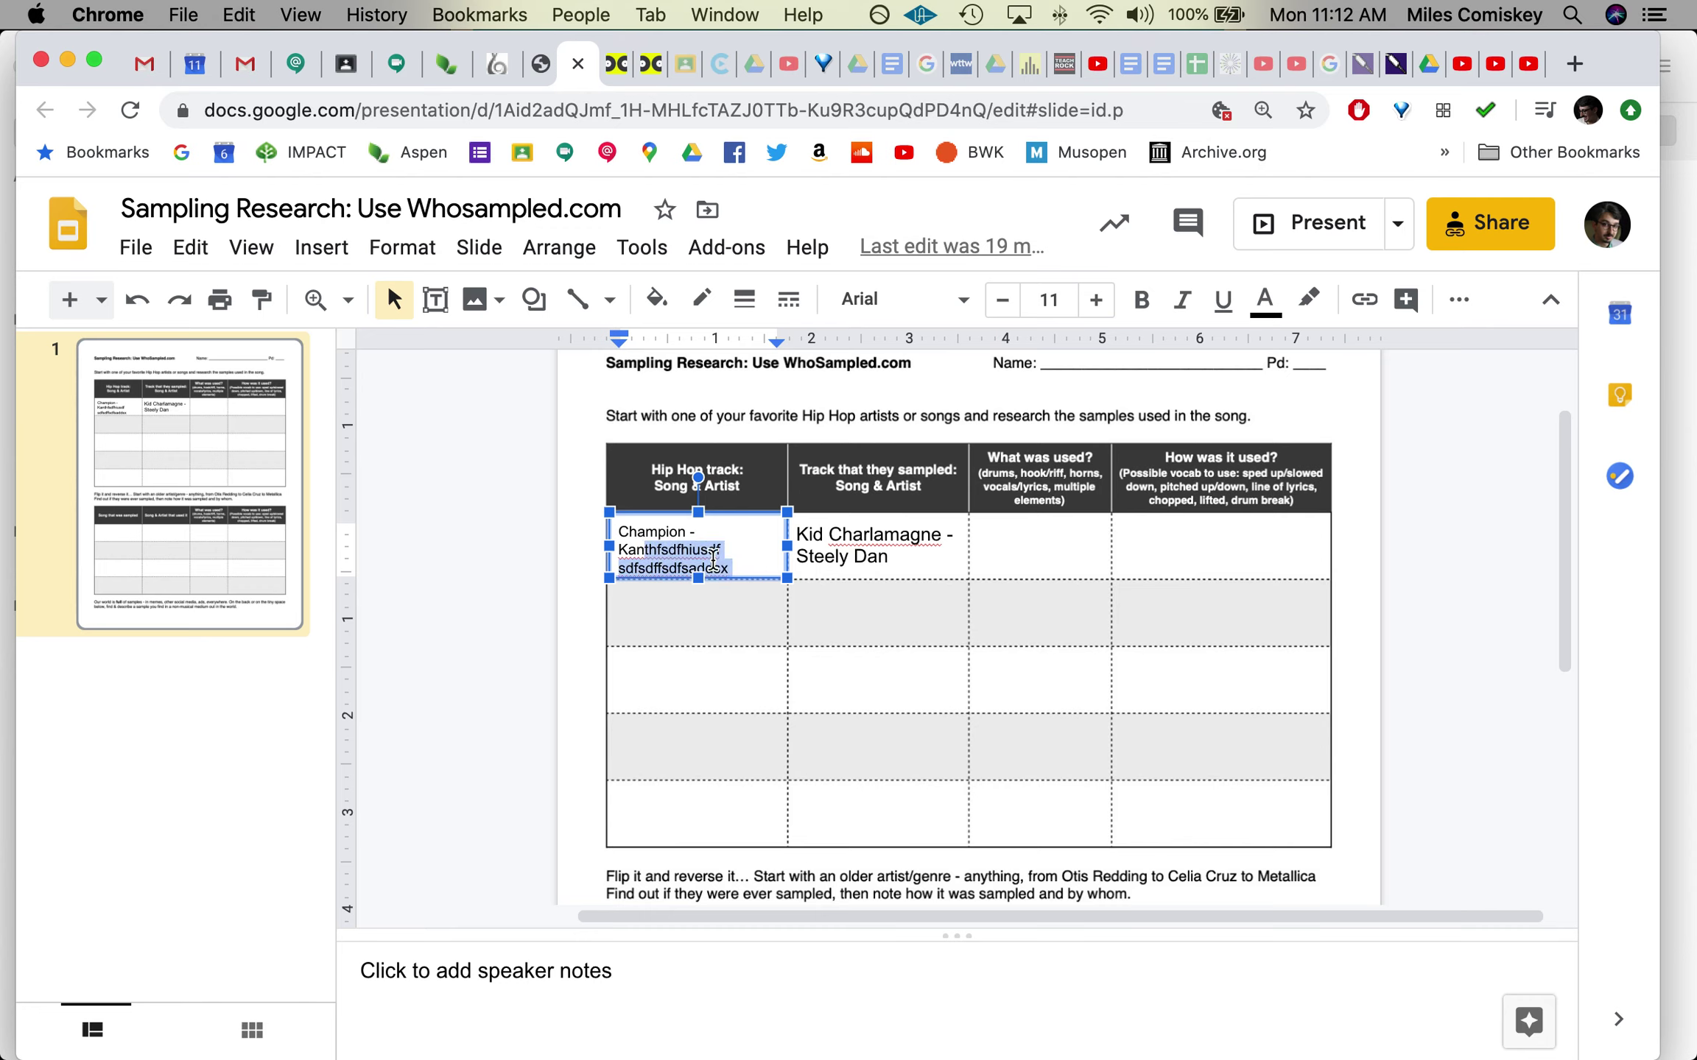
text(ye)
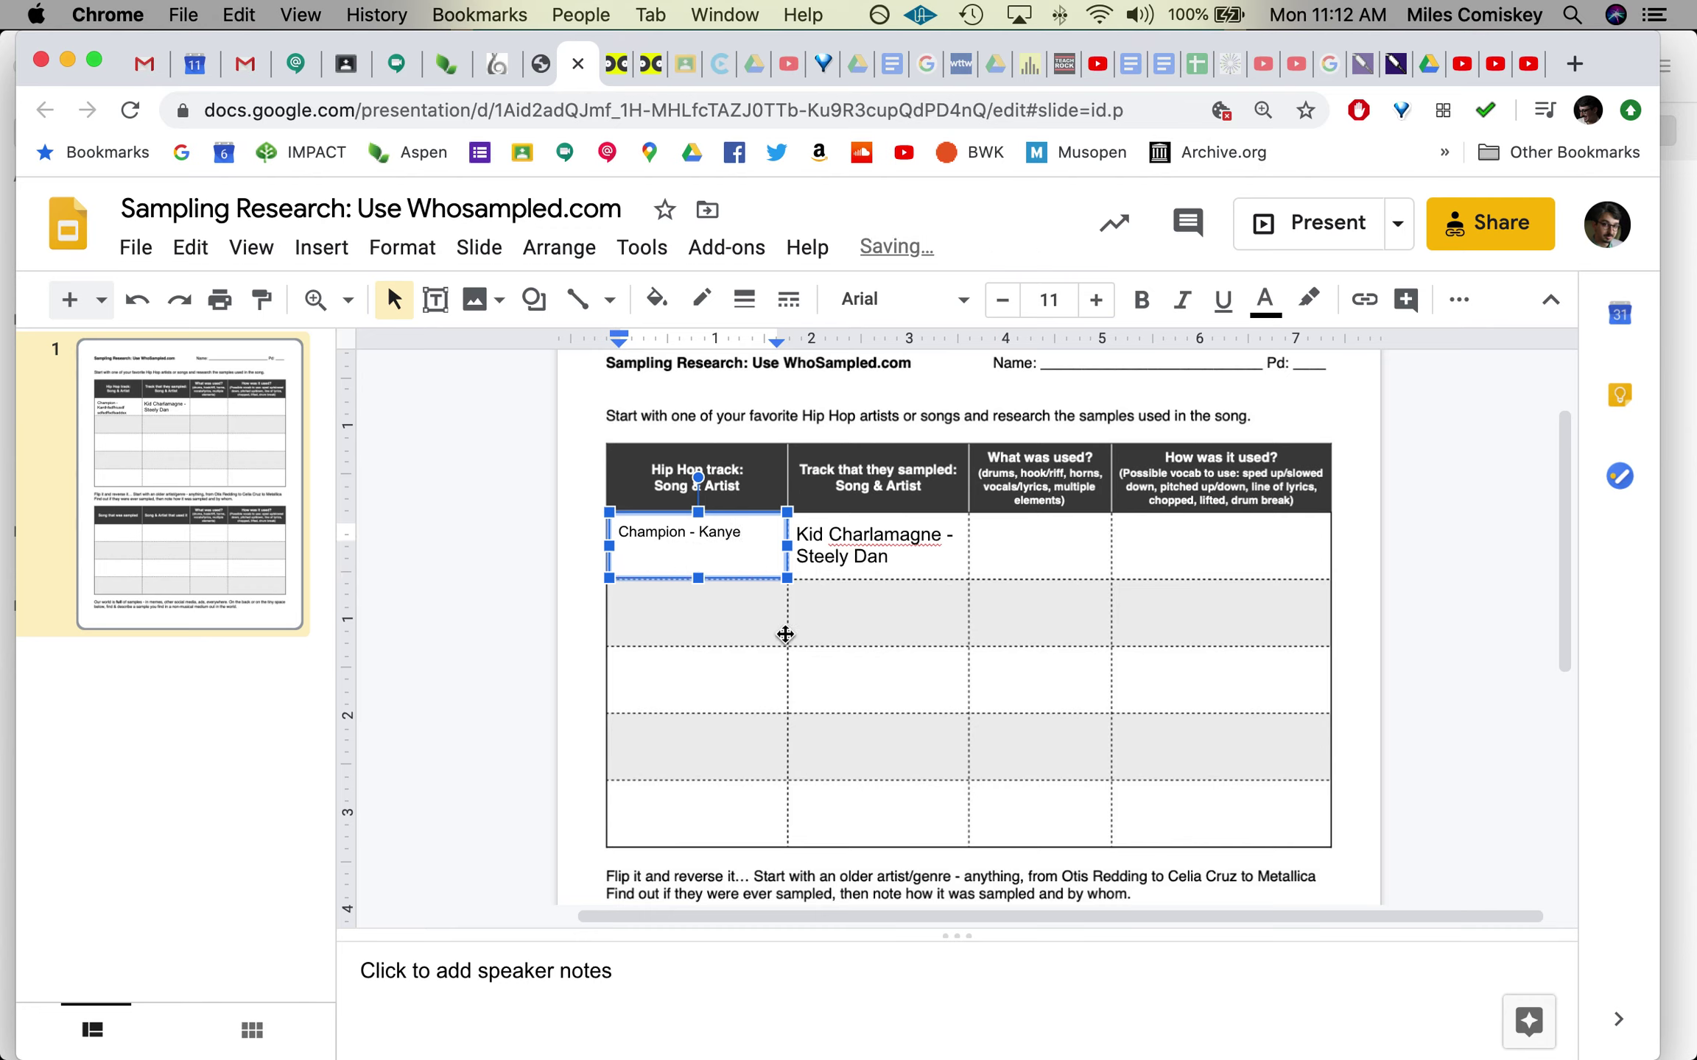
click(700, 657)
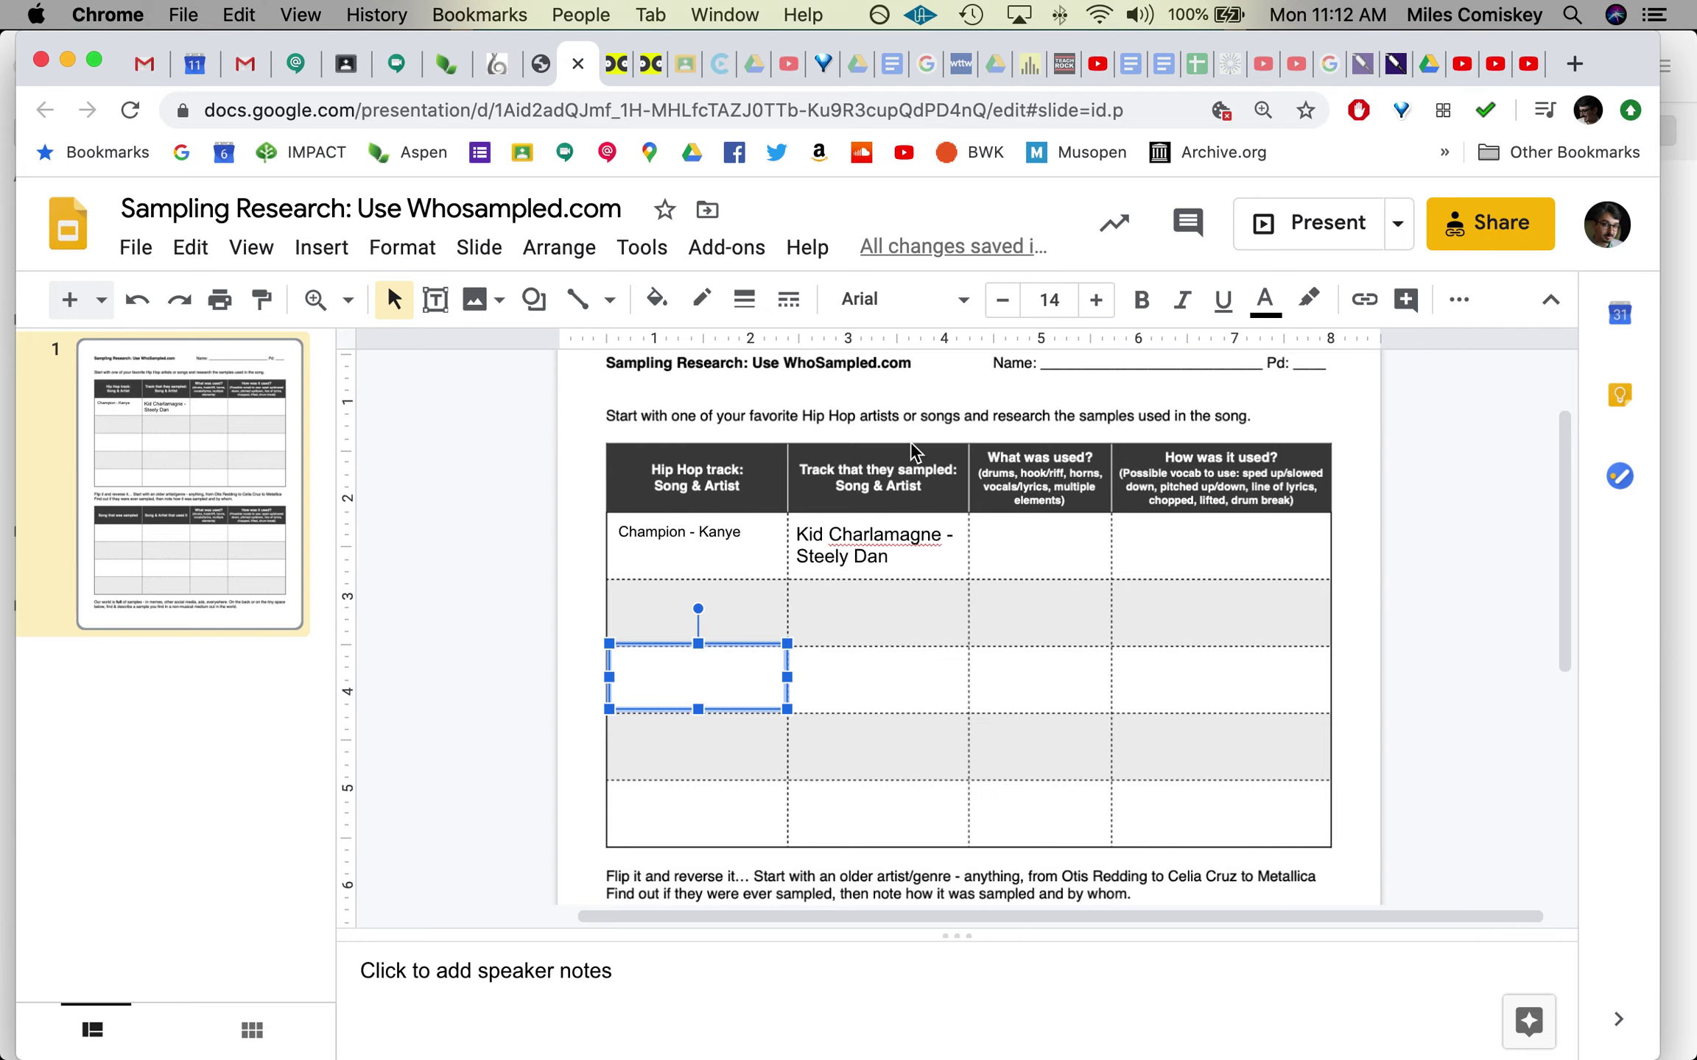
click(950, 529)
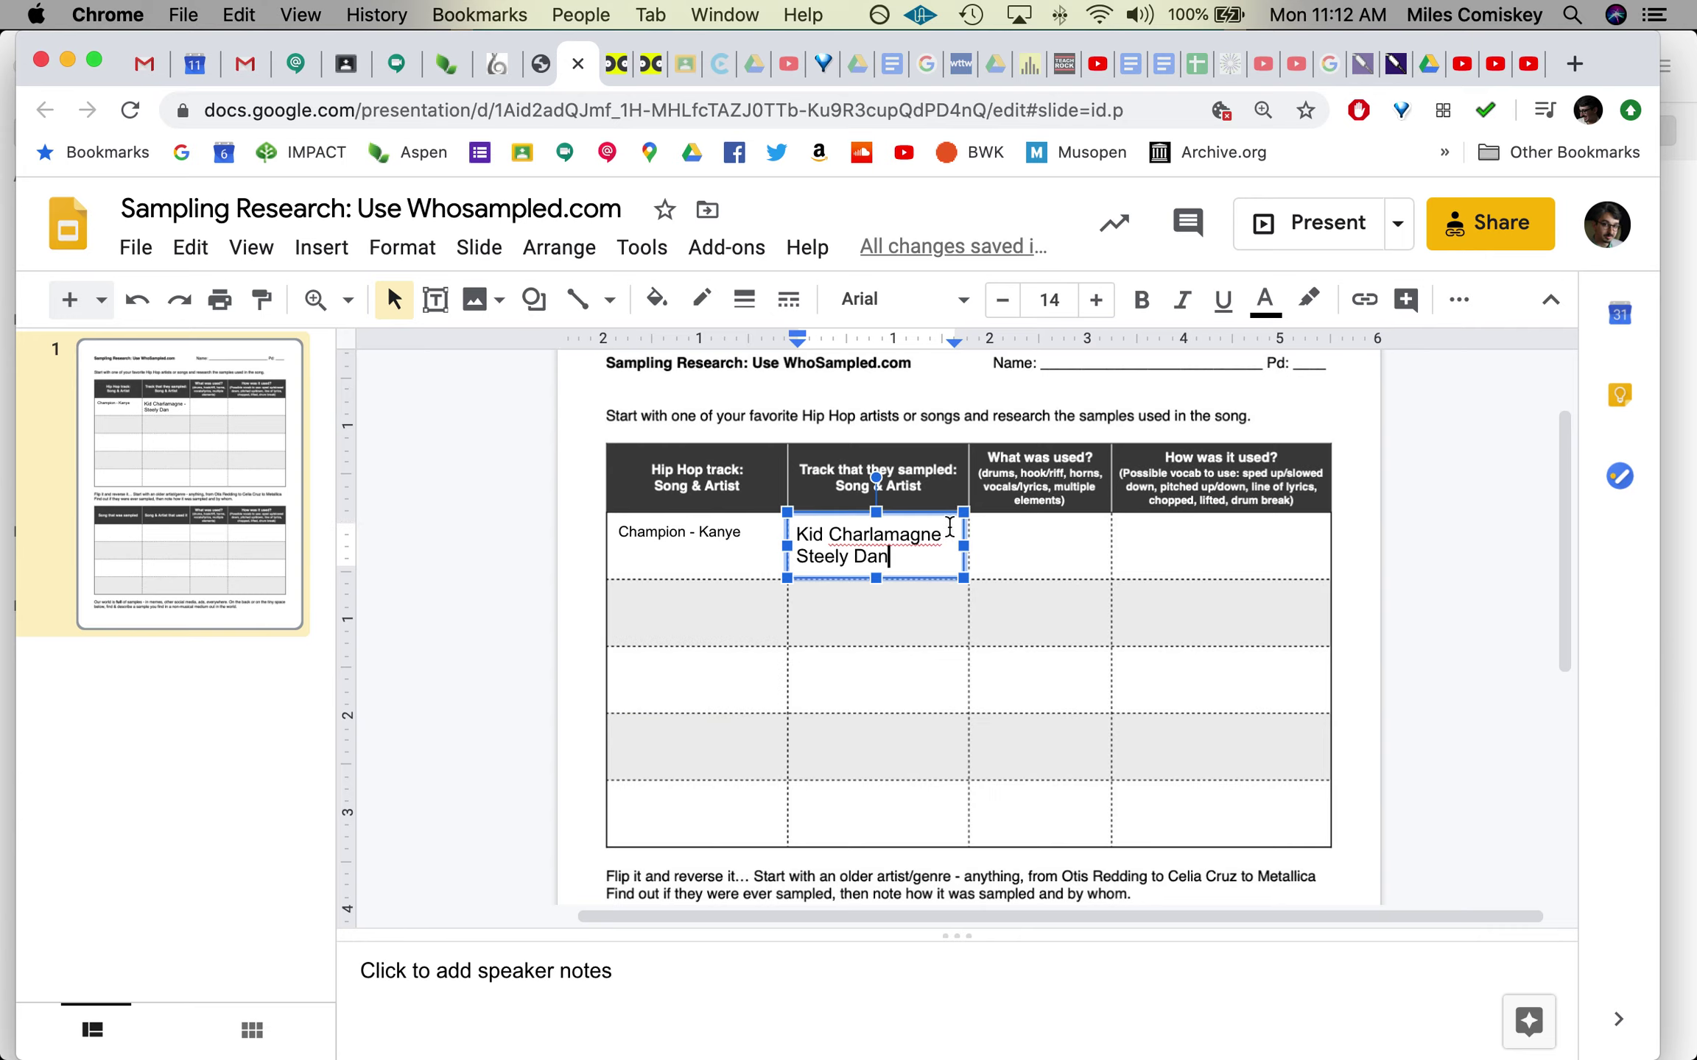
click(1103, 555)
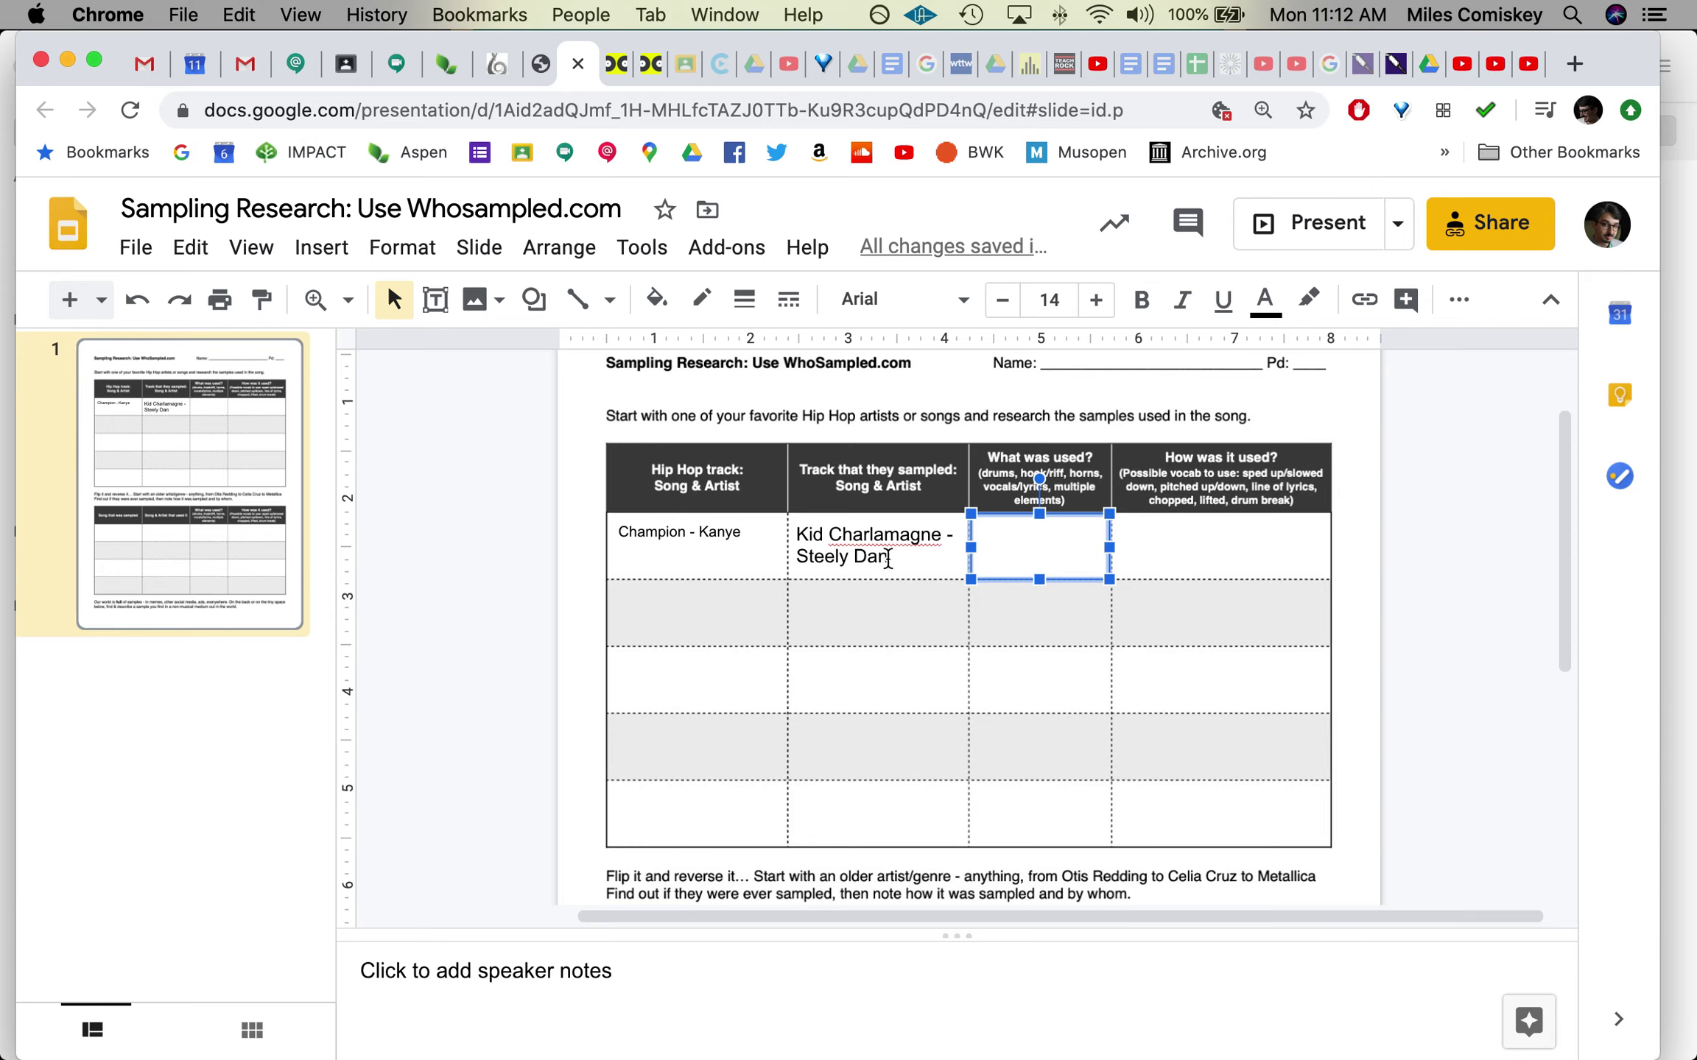
Deselect the table, enlarge the Slides page, and move to the WhoSampled Guantanamera page
key(Escape)
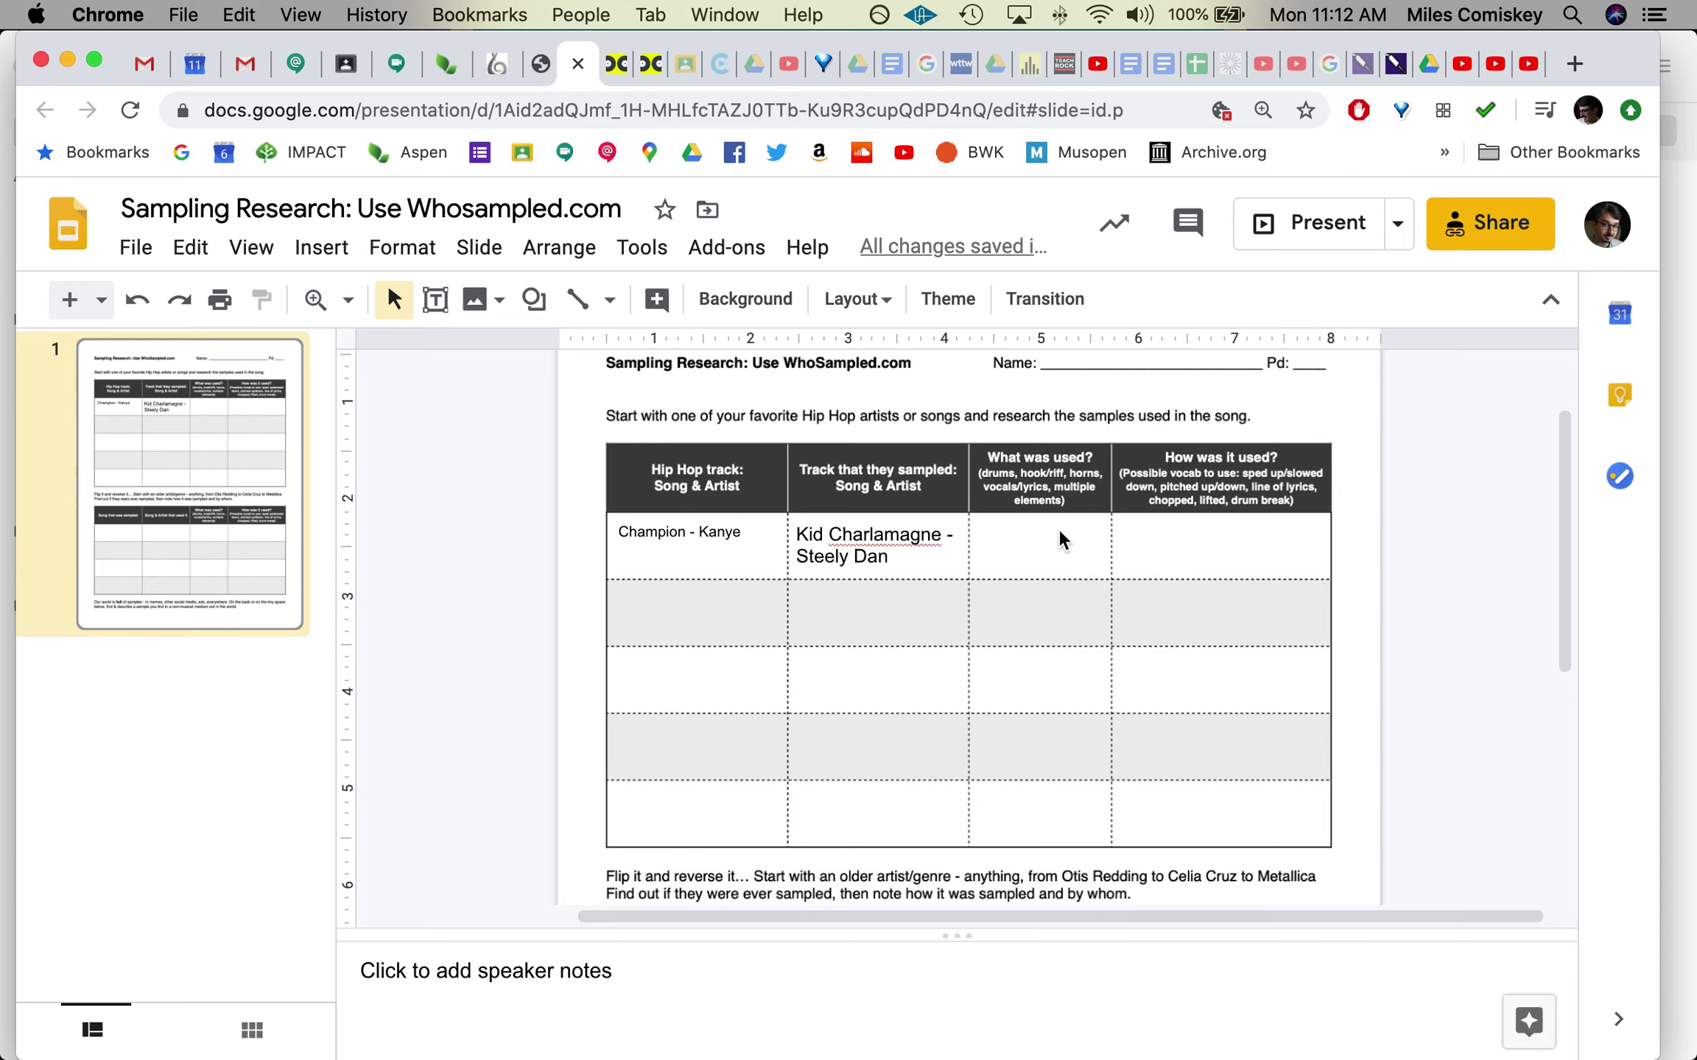
key(super+equal)
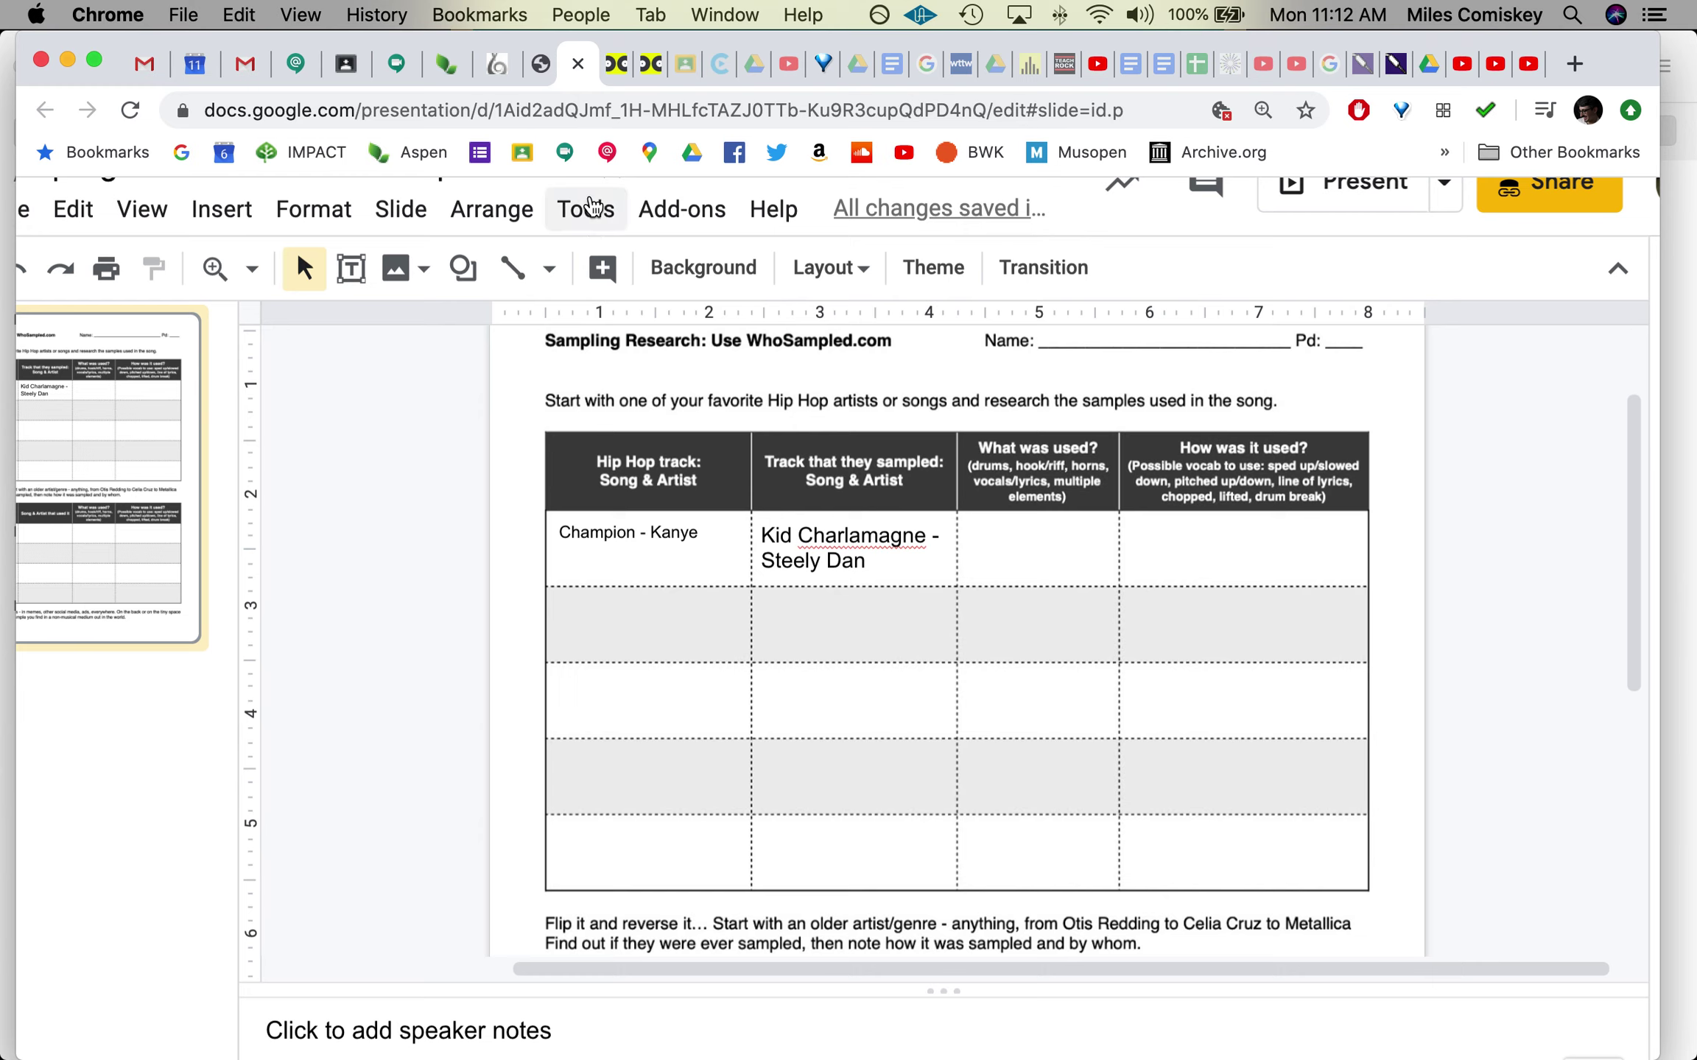
click(642, 74)
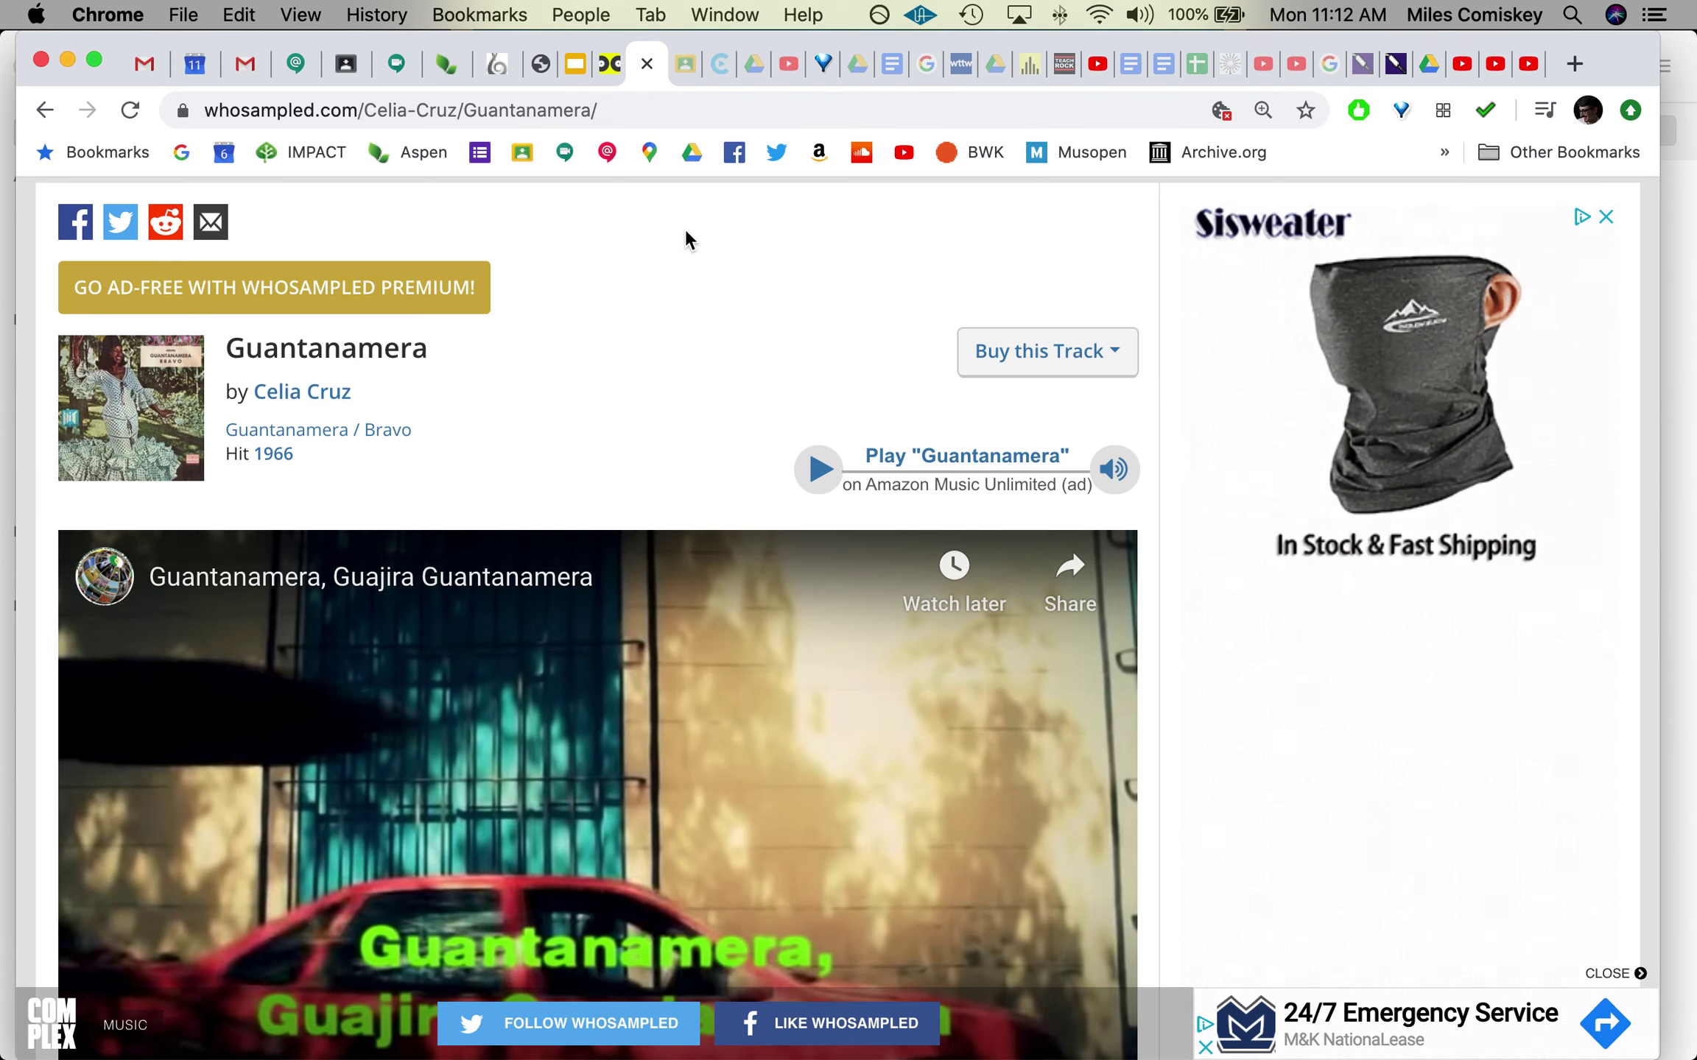
Switch to the Kanye West 'Champion' – Steely Dan 'Kid Charlemagne' sample page
click(600, 75)
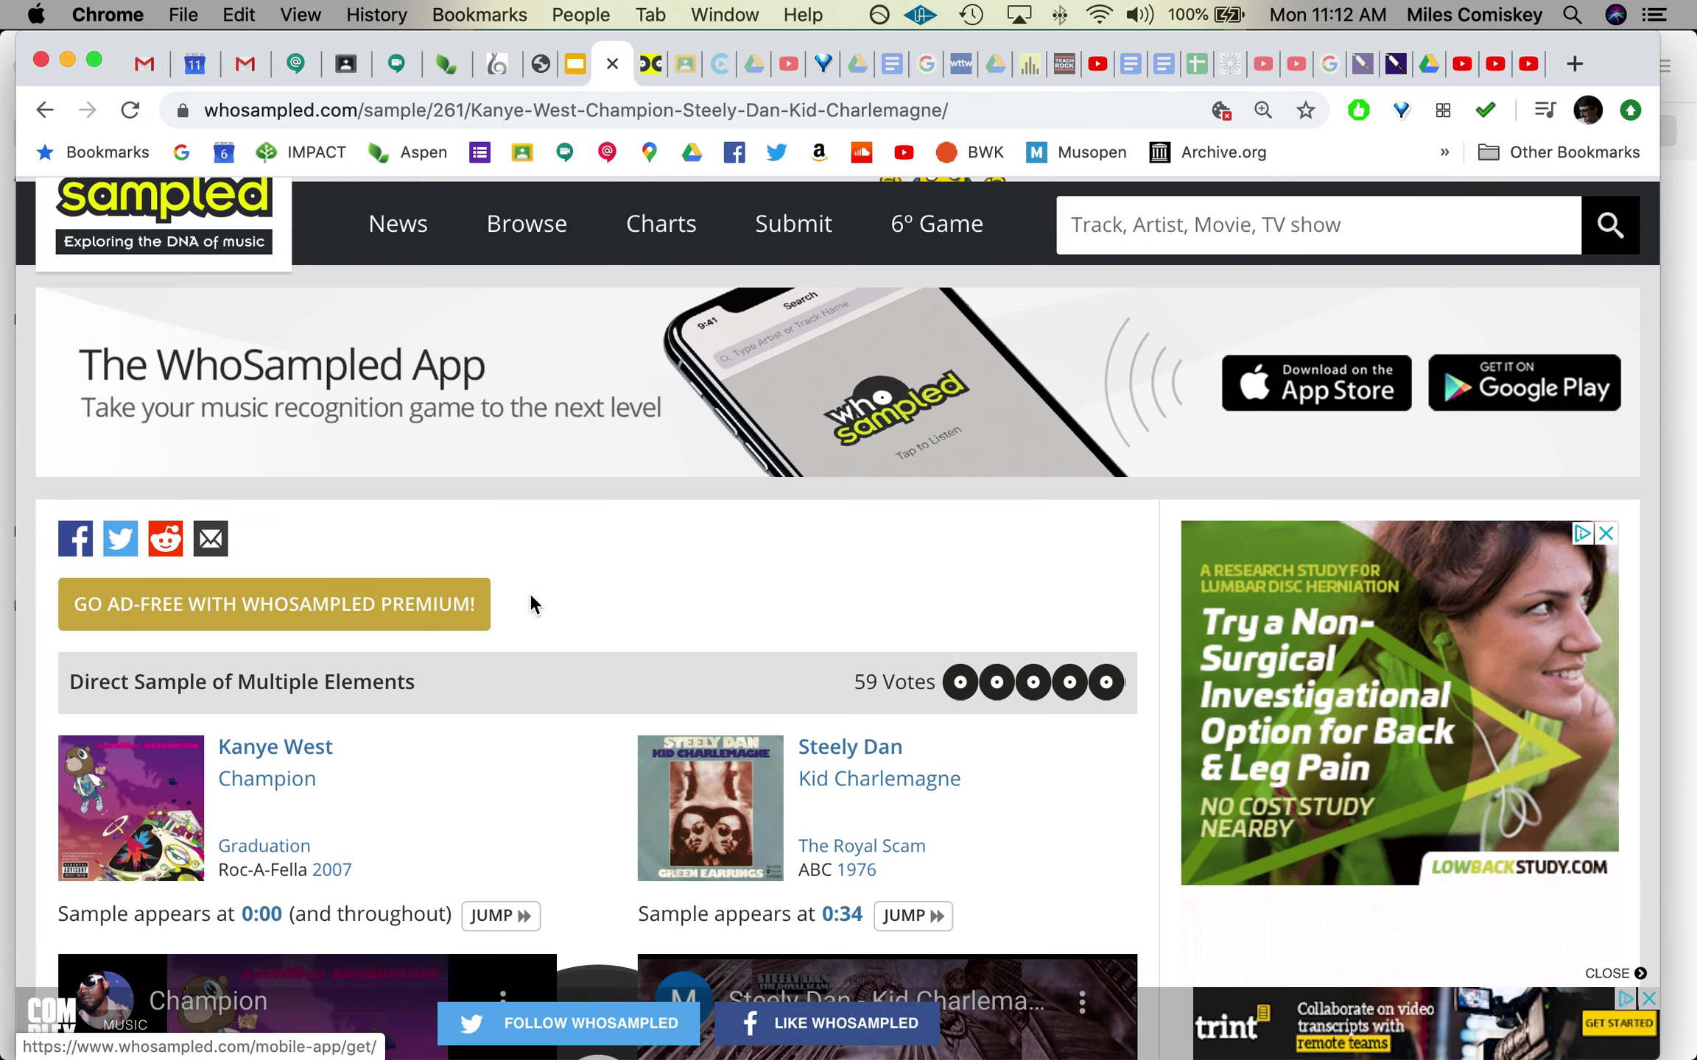
scroll(530, 598, down, 5)
scroll(239, 358, up, 5)
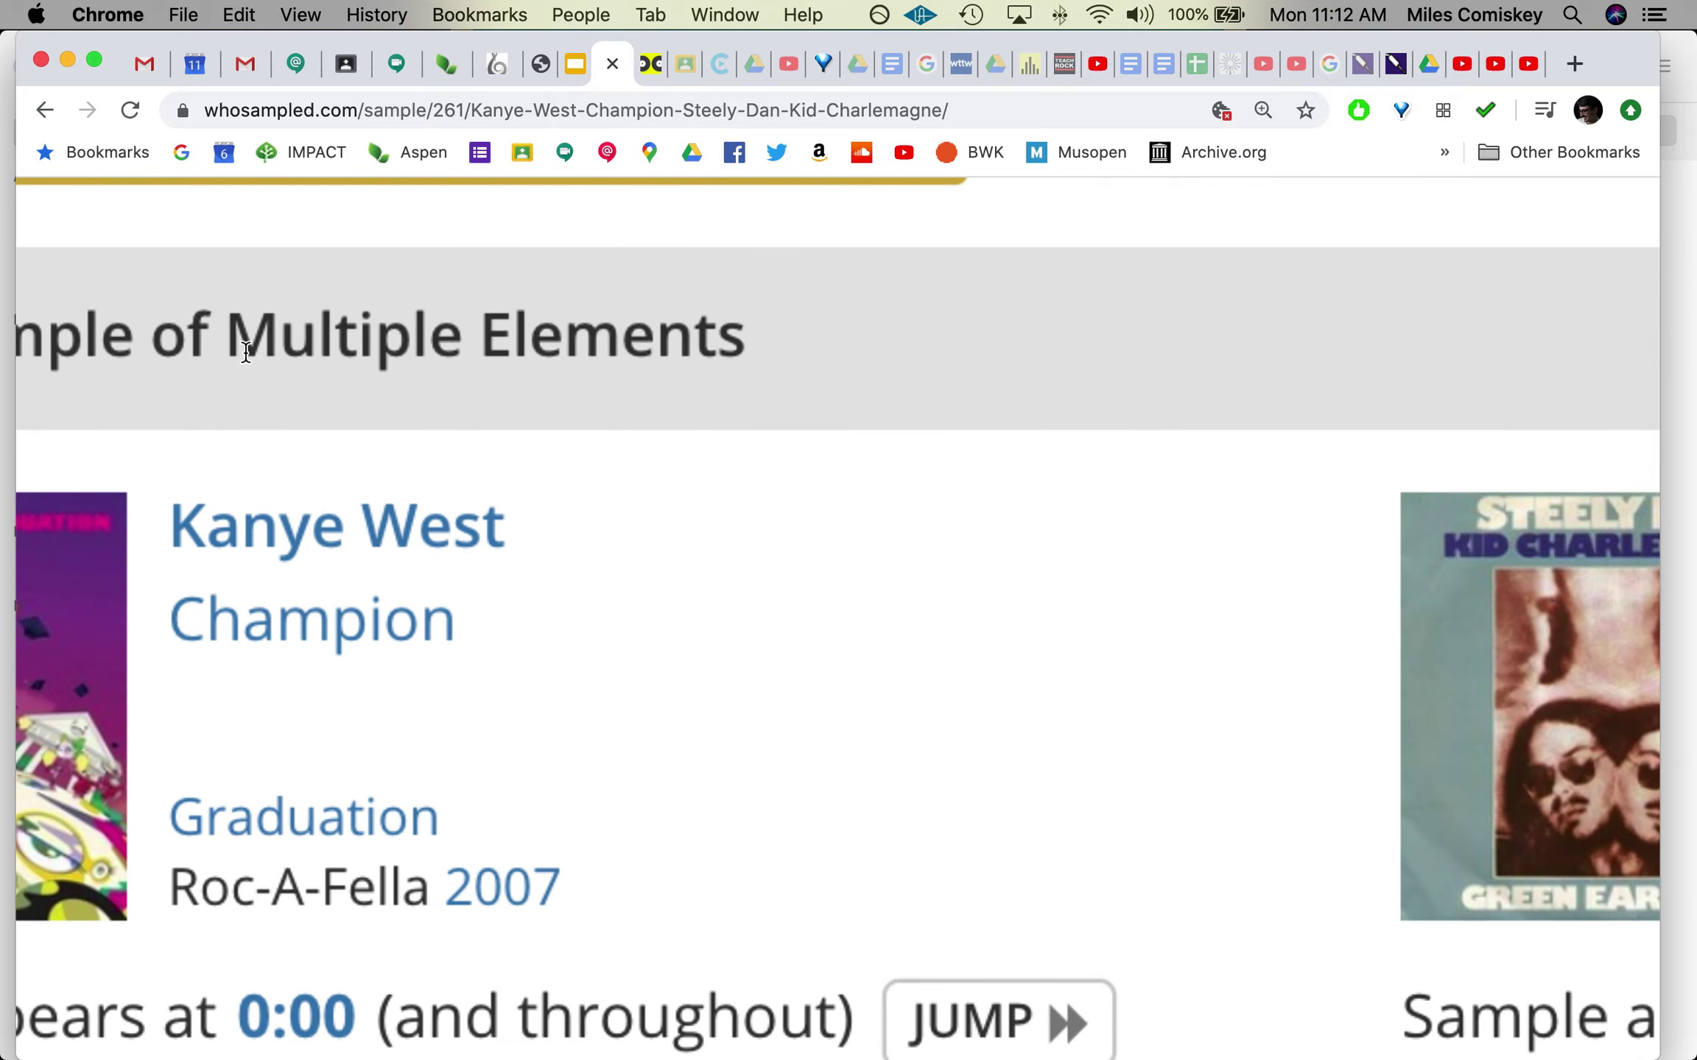
scroll(246, 352, down, 5)
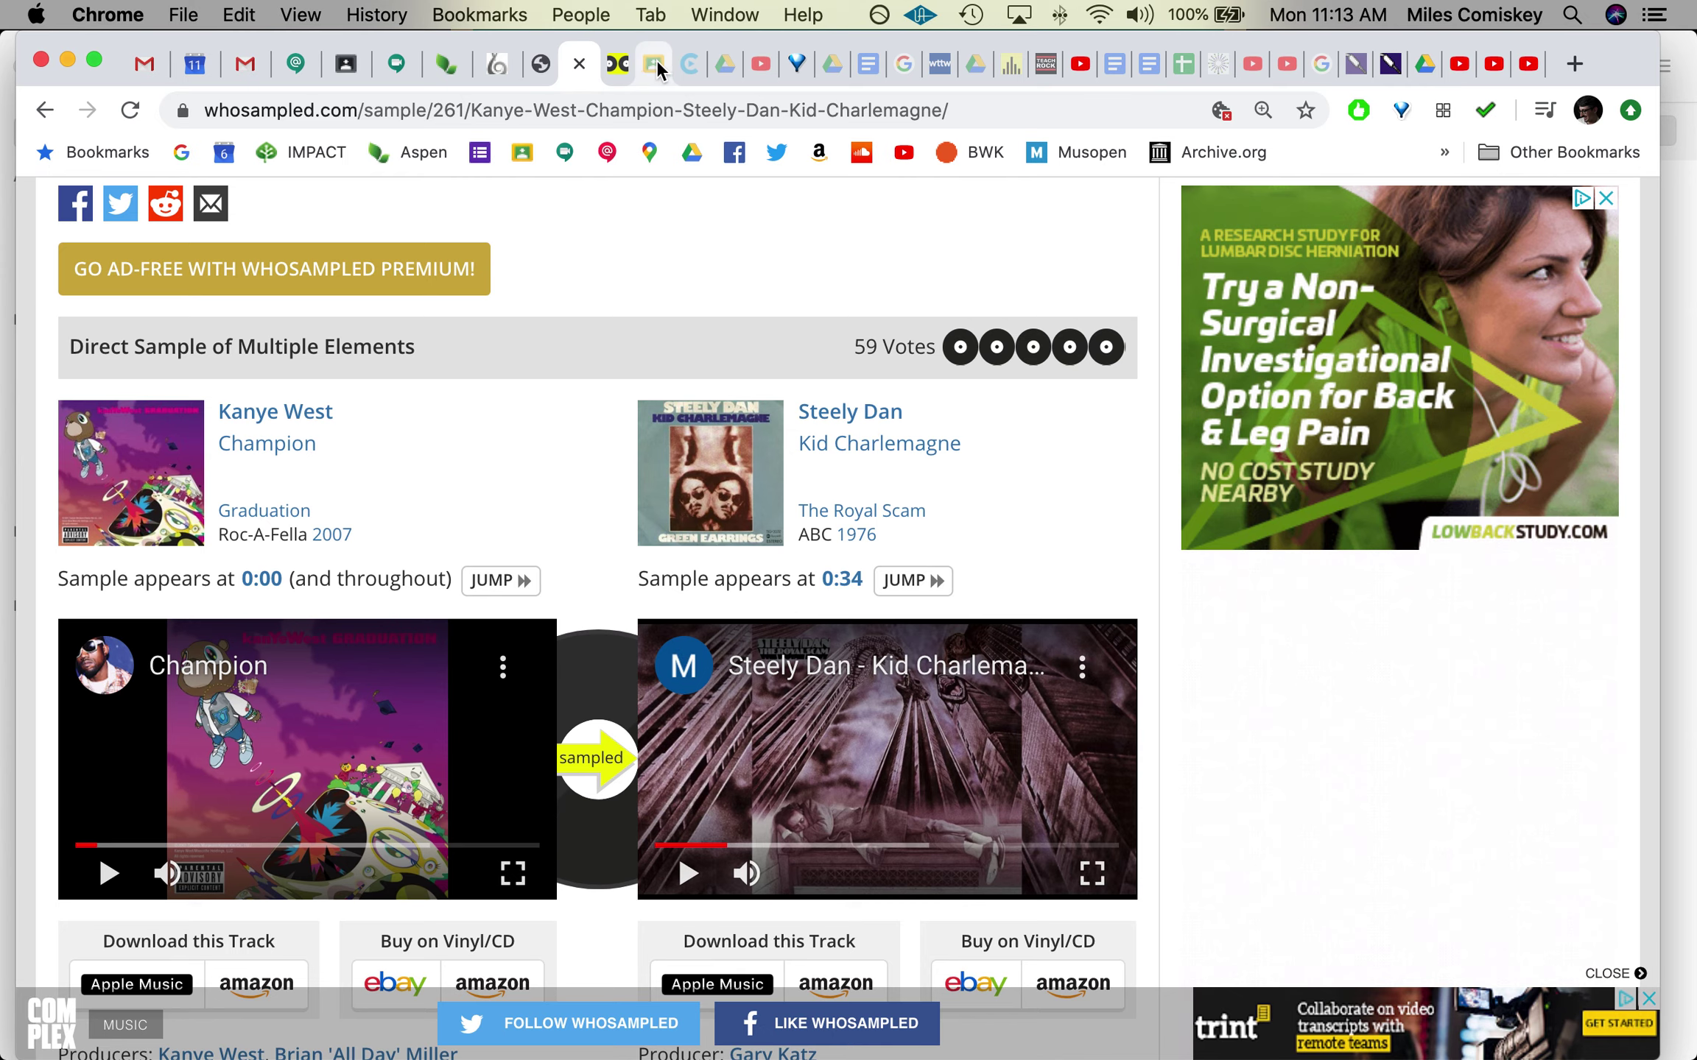
Get back to the worksheet and check the How was it used? cell
click(541, 63)
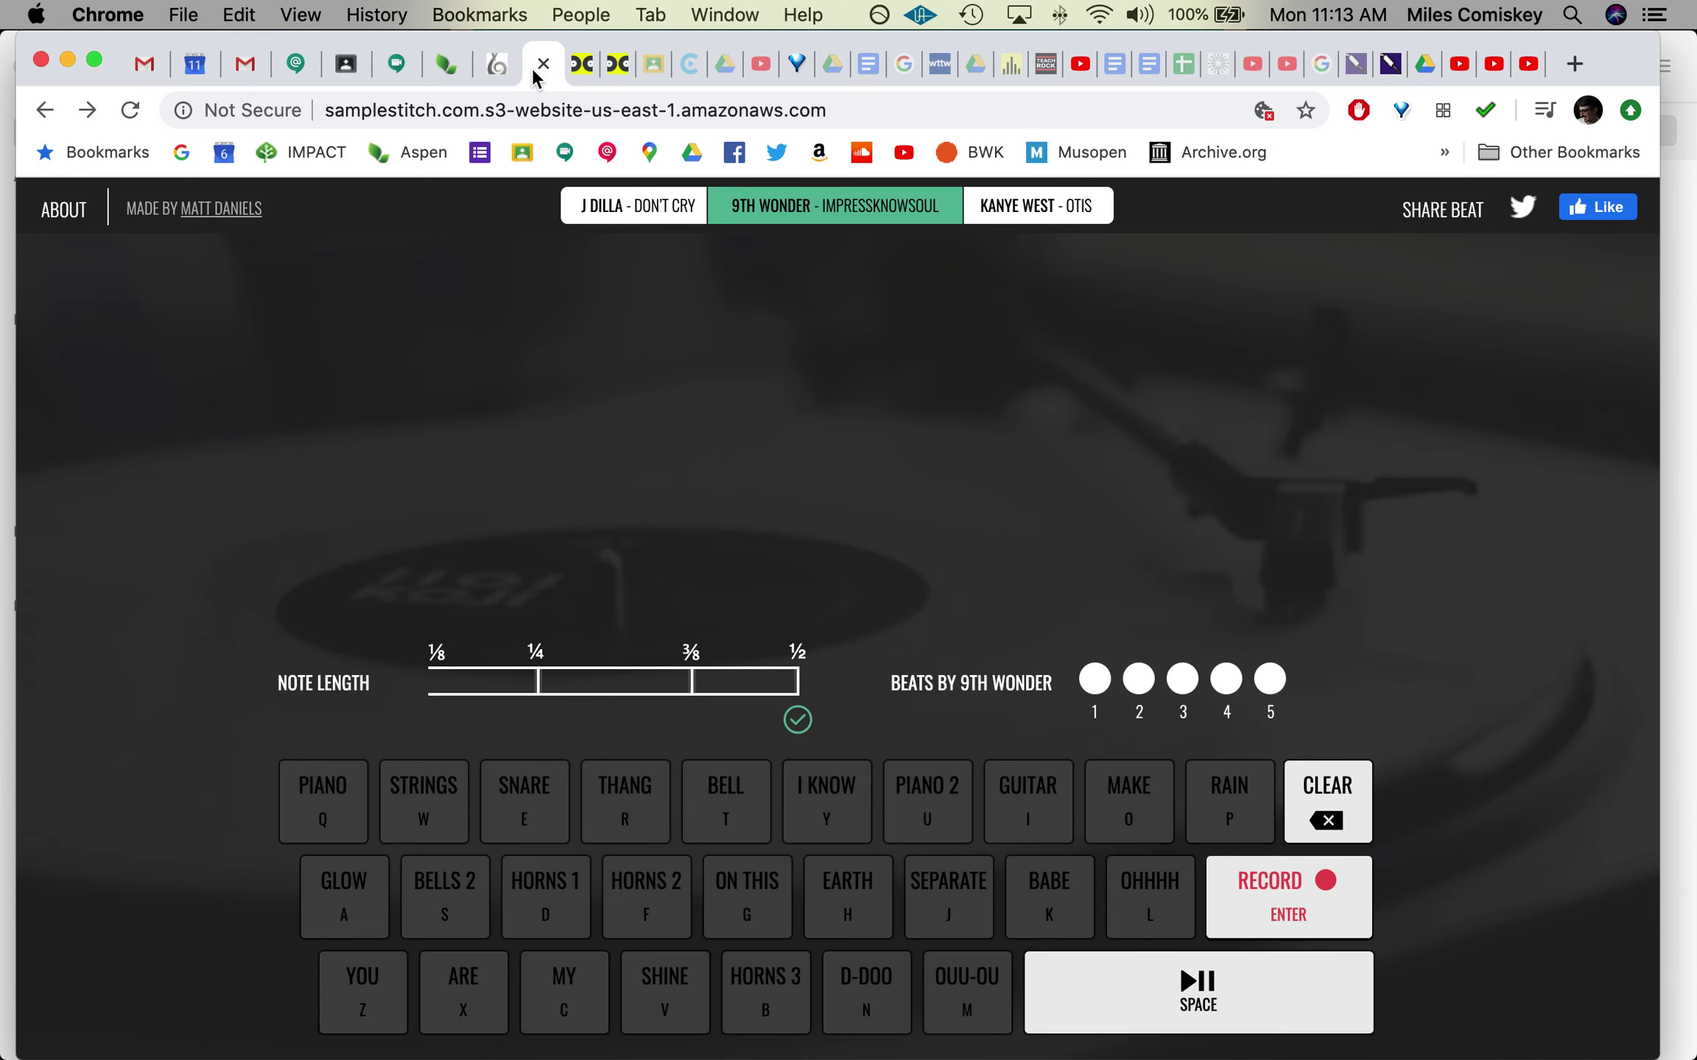
click(376, 14)
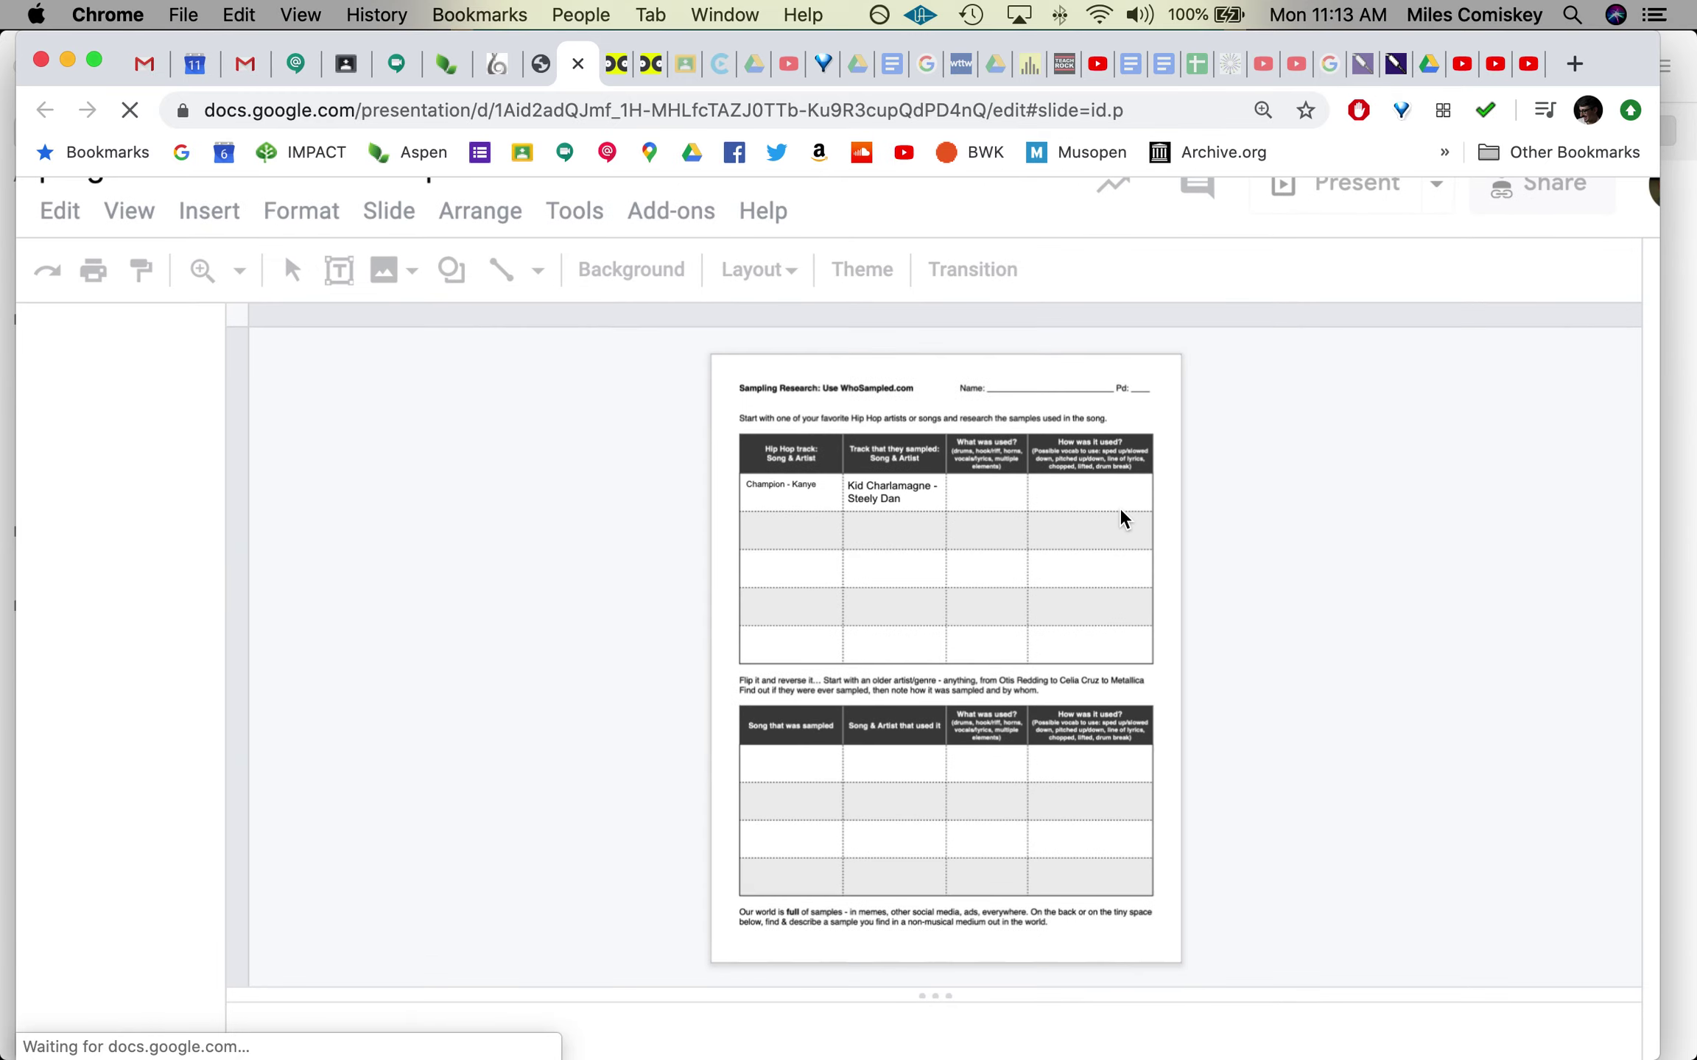
click(1161, 468)
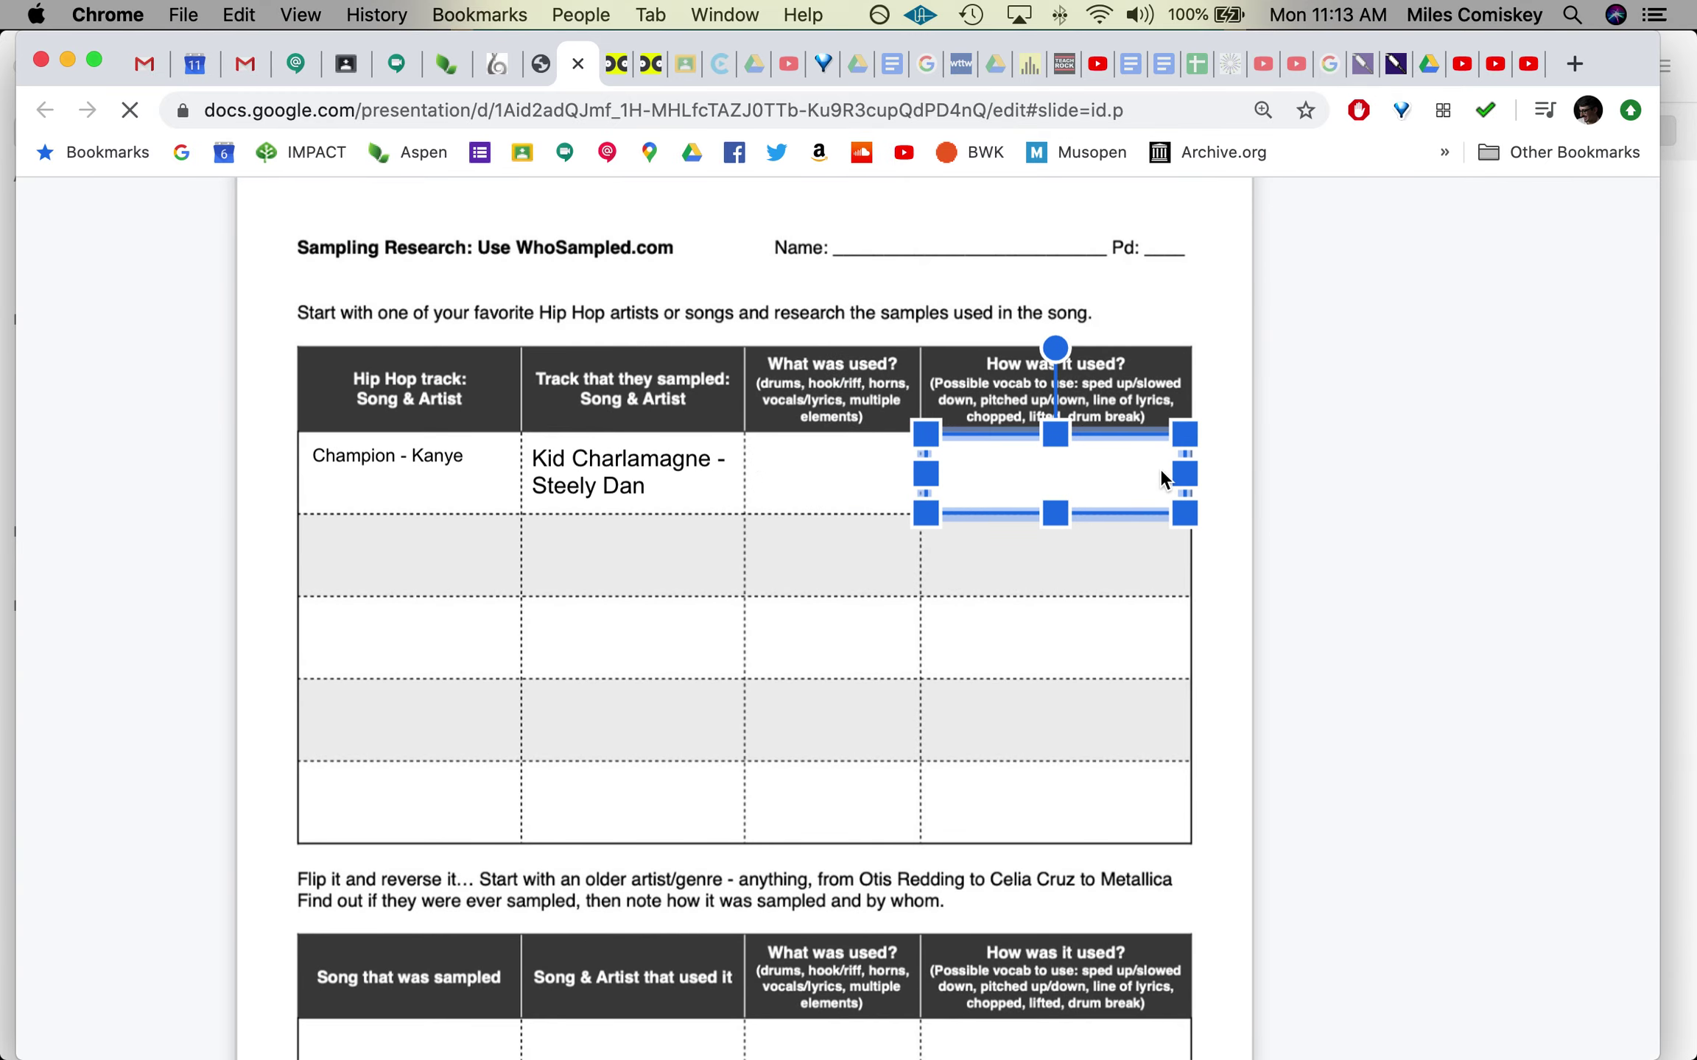
click(228, 810)
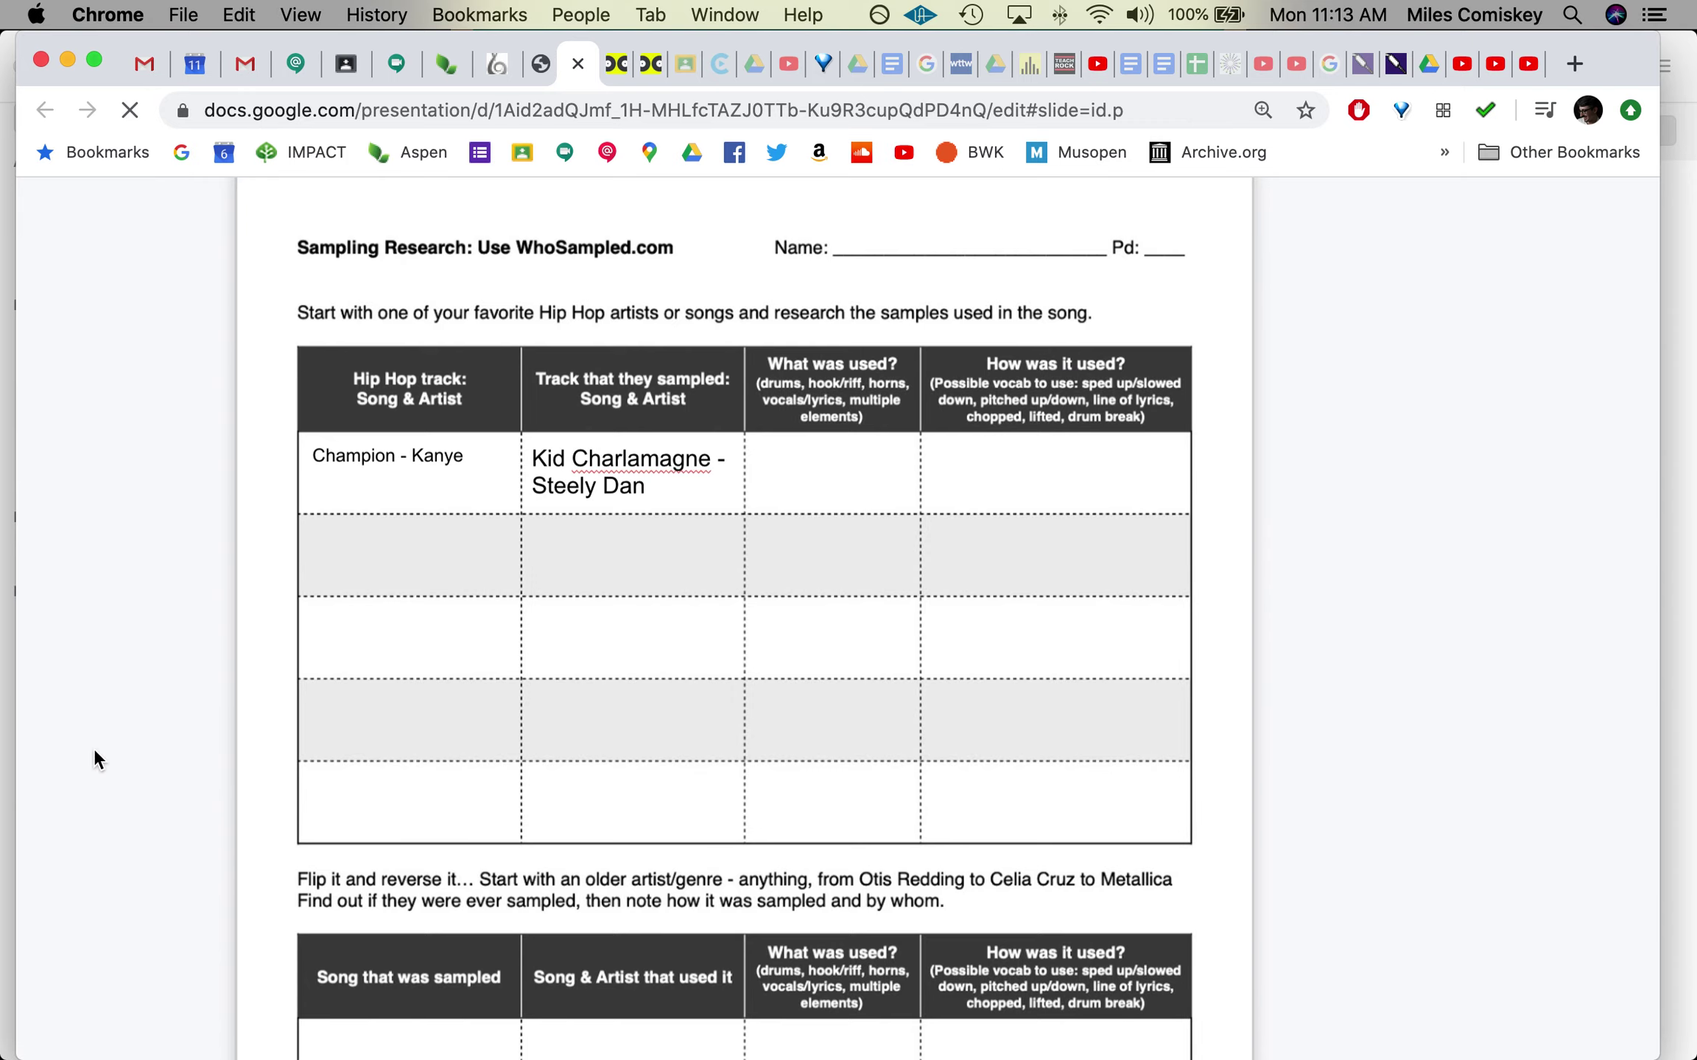
scroll(607, 784, right, 3)
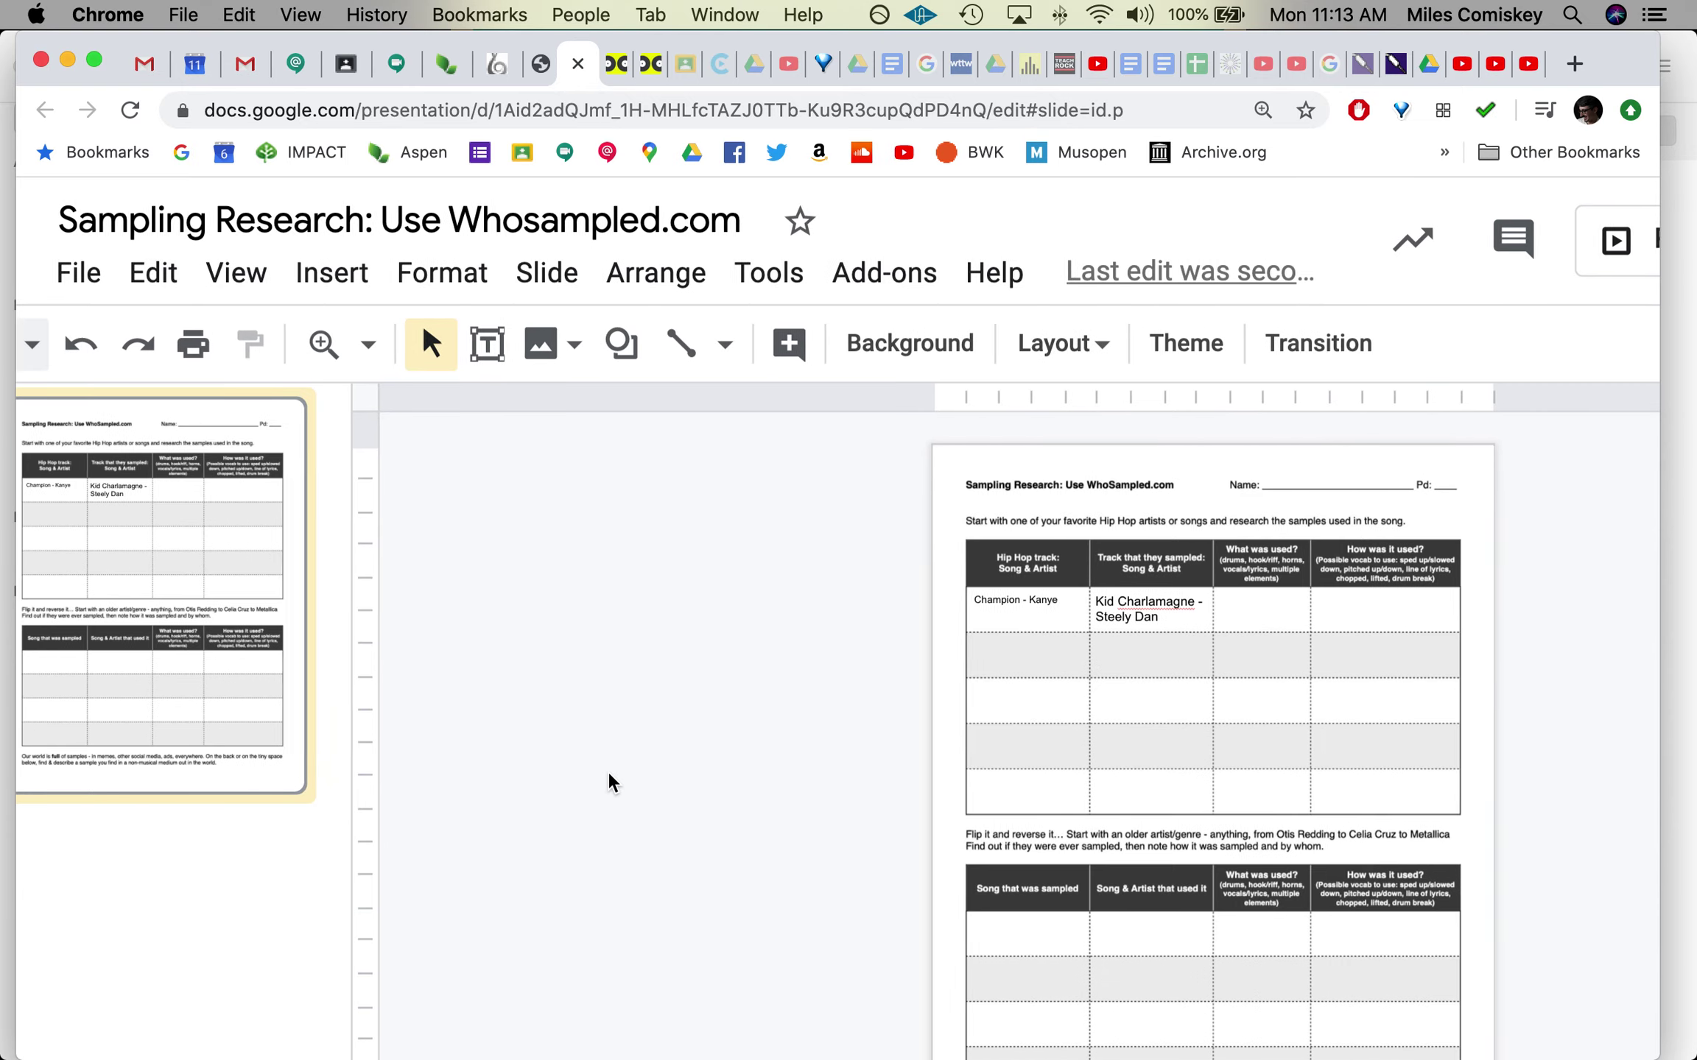
scroll(606, 784, right, 2)
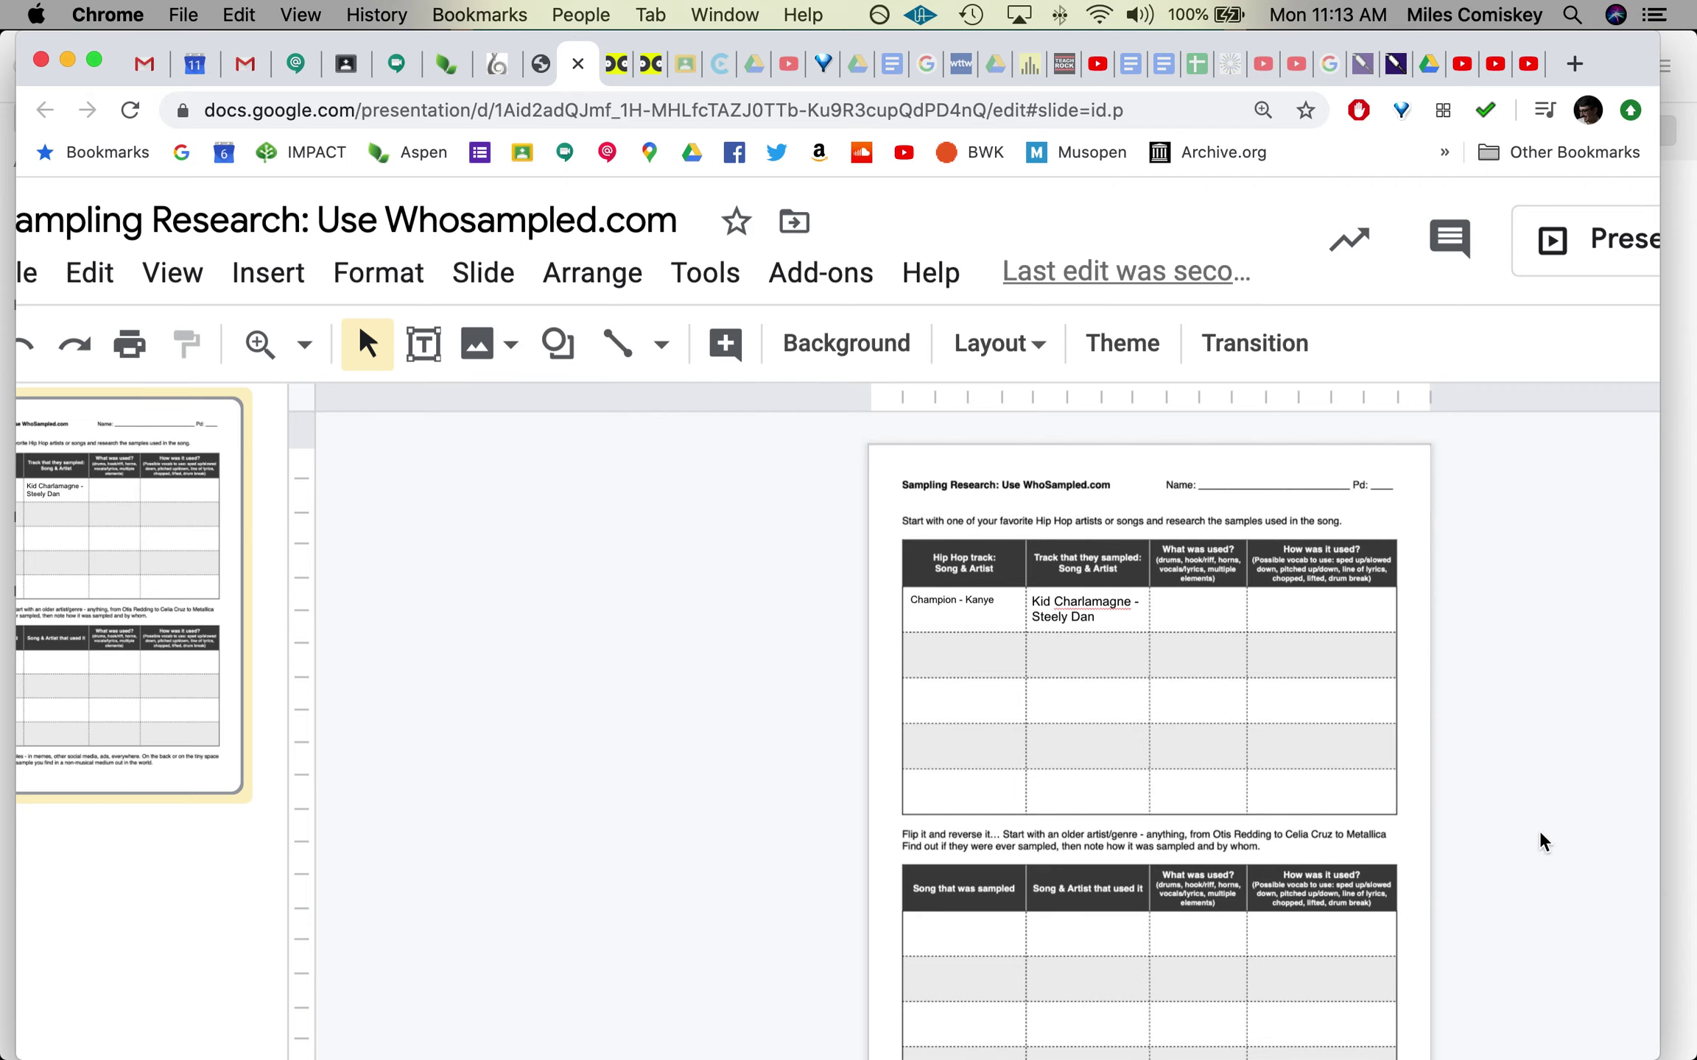
click(1480, 814)
click(700, 559)
Reload the worksheet and shrink the browser page to 80% so the editor fits
click(129, 111)
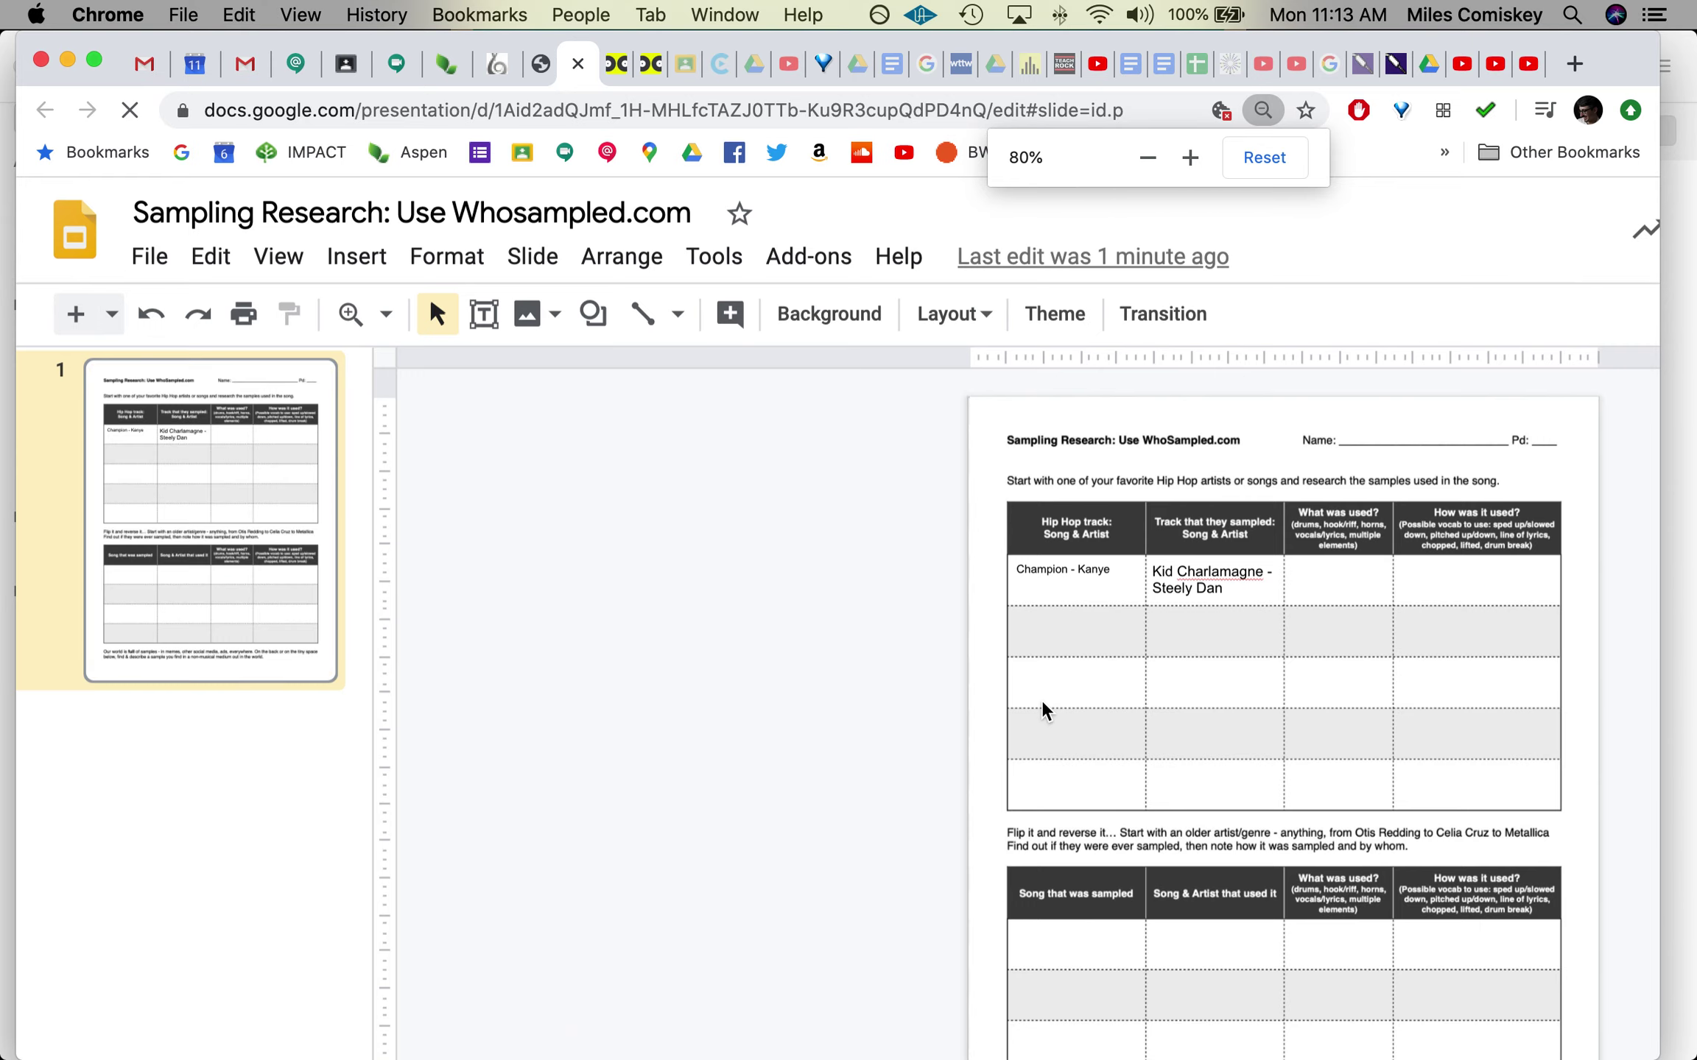
key(super+minus)
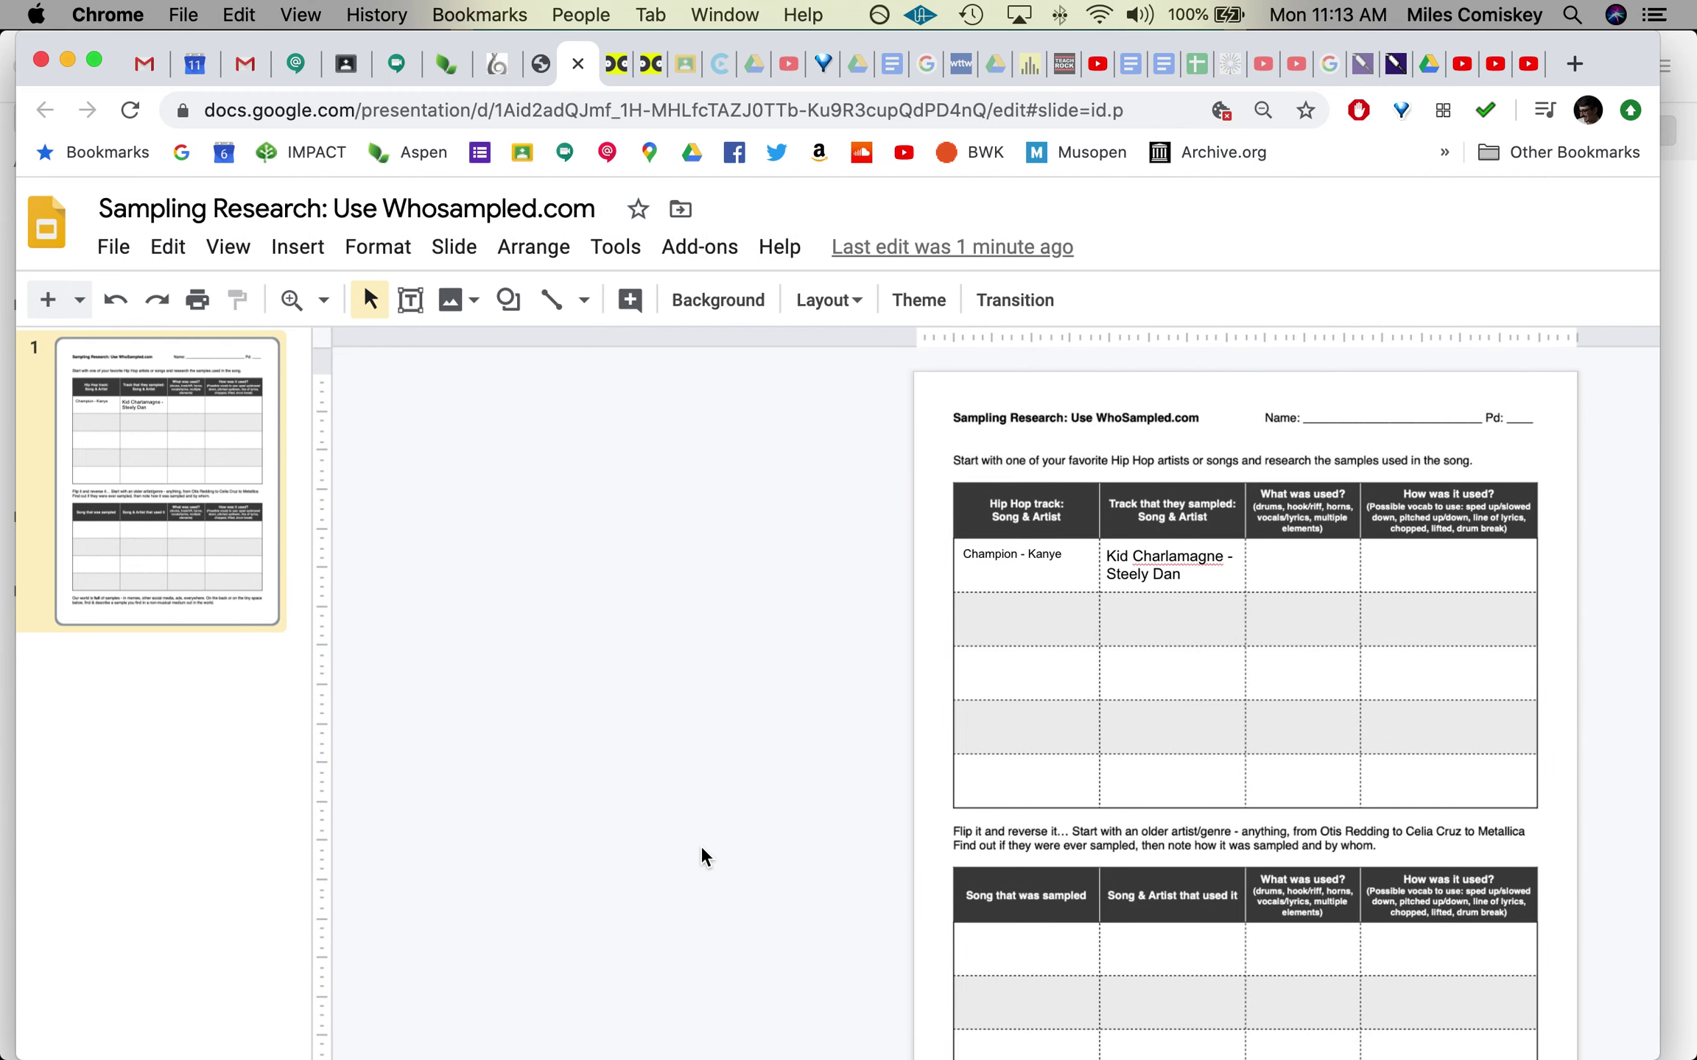
scroll(700, 849, down, 5)
scroll(701, 849, right, 3)
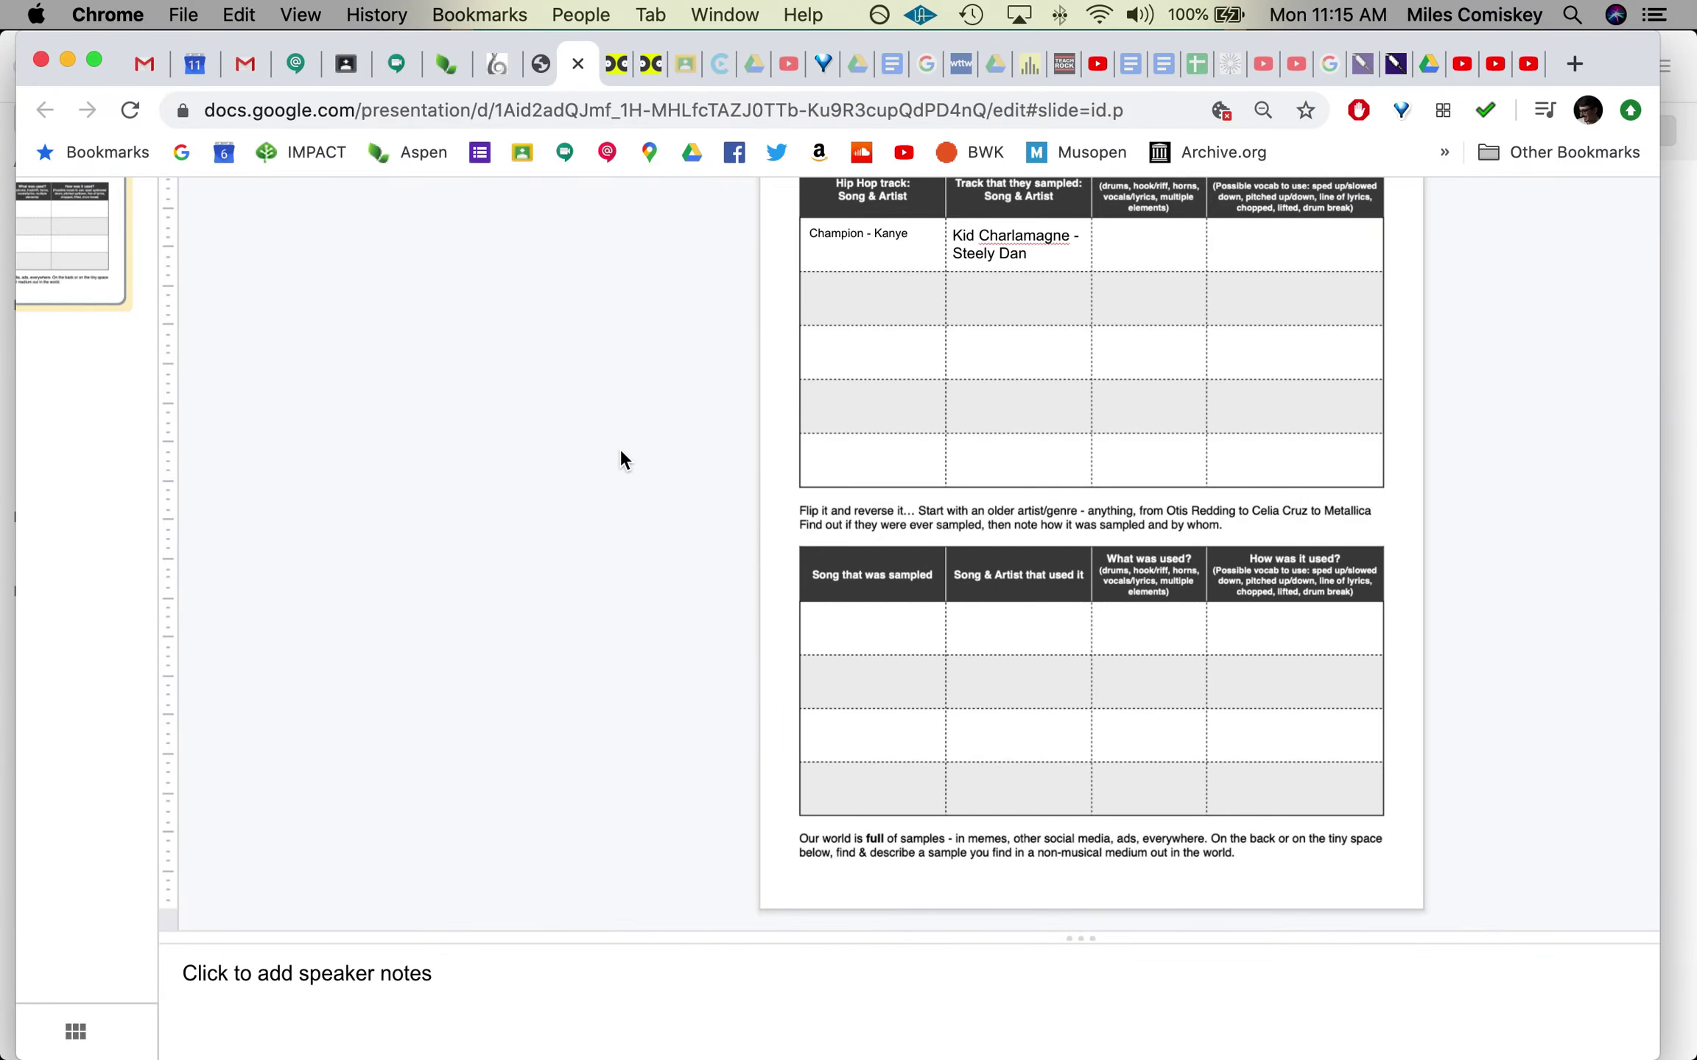
Switch from the worksheet's lower table to the Samplestitch beat page
click(540, 67)
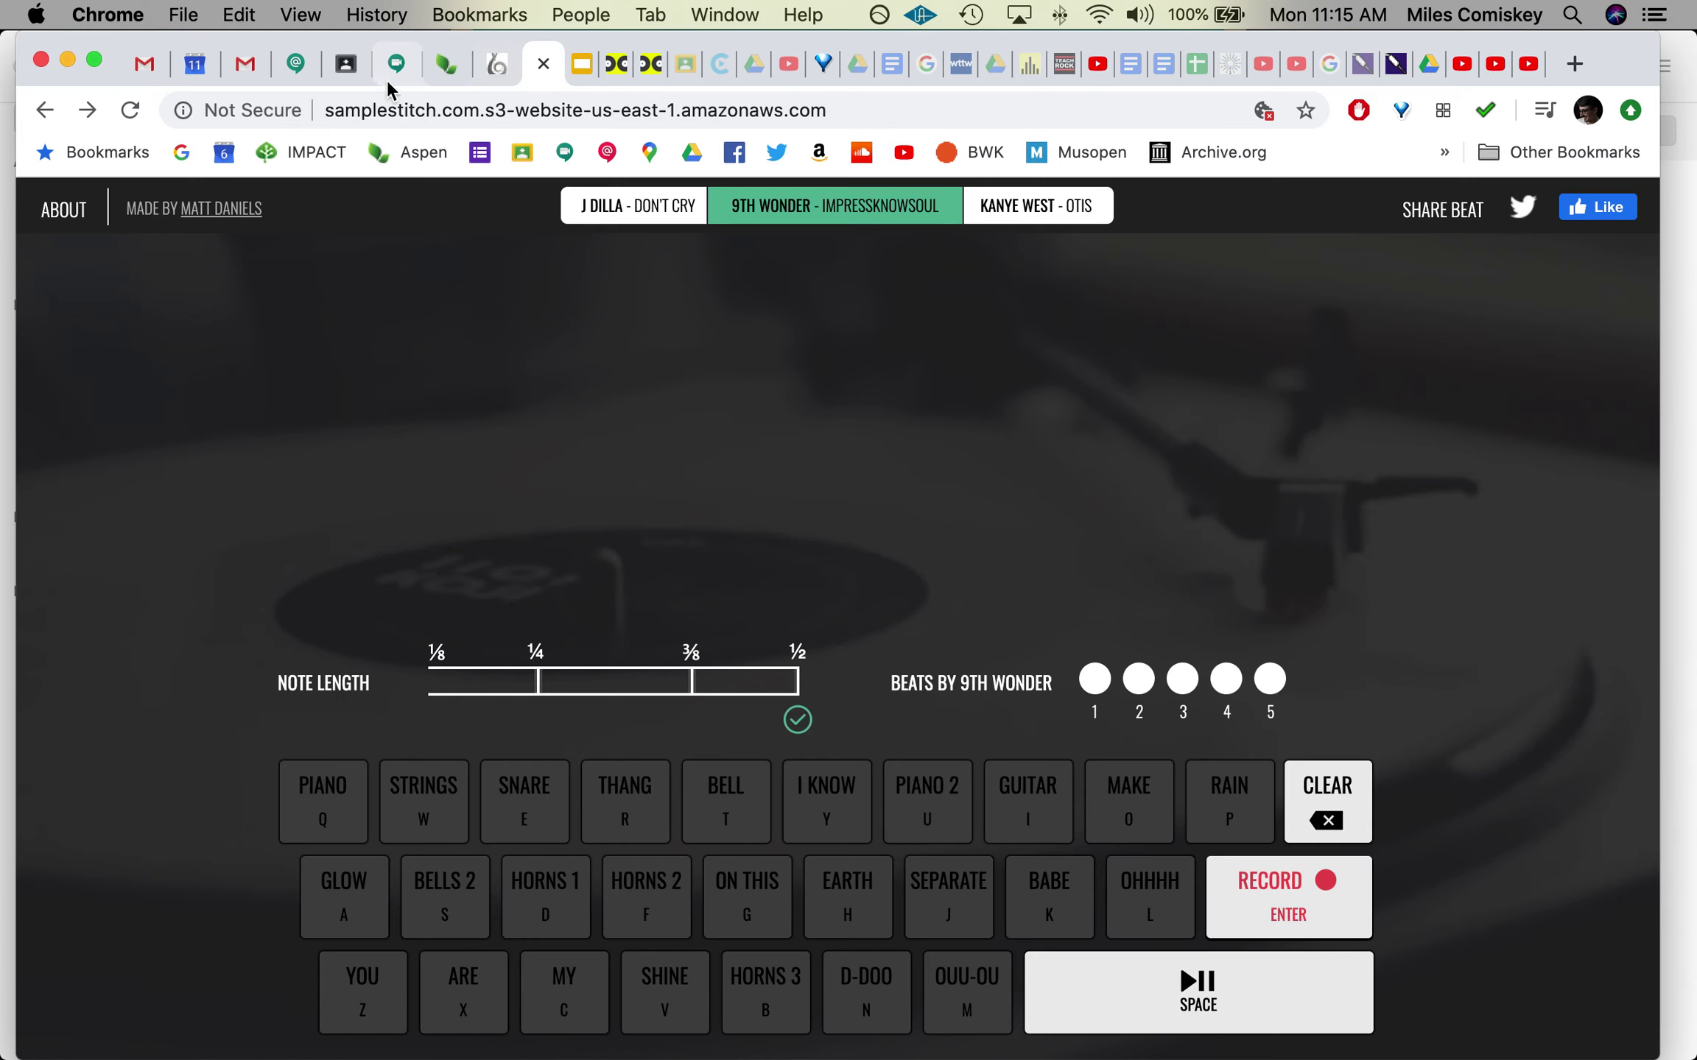
Load J Dilla – Don't Cry, then the Kanye West – Otis sample kit in Samplestitch
click(578, 67)
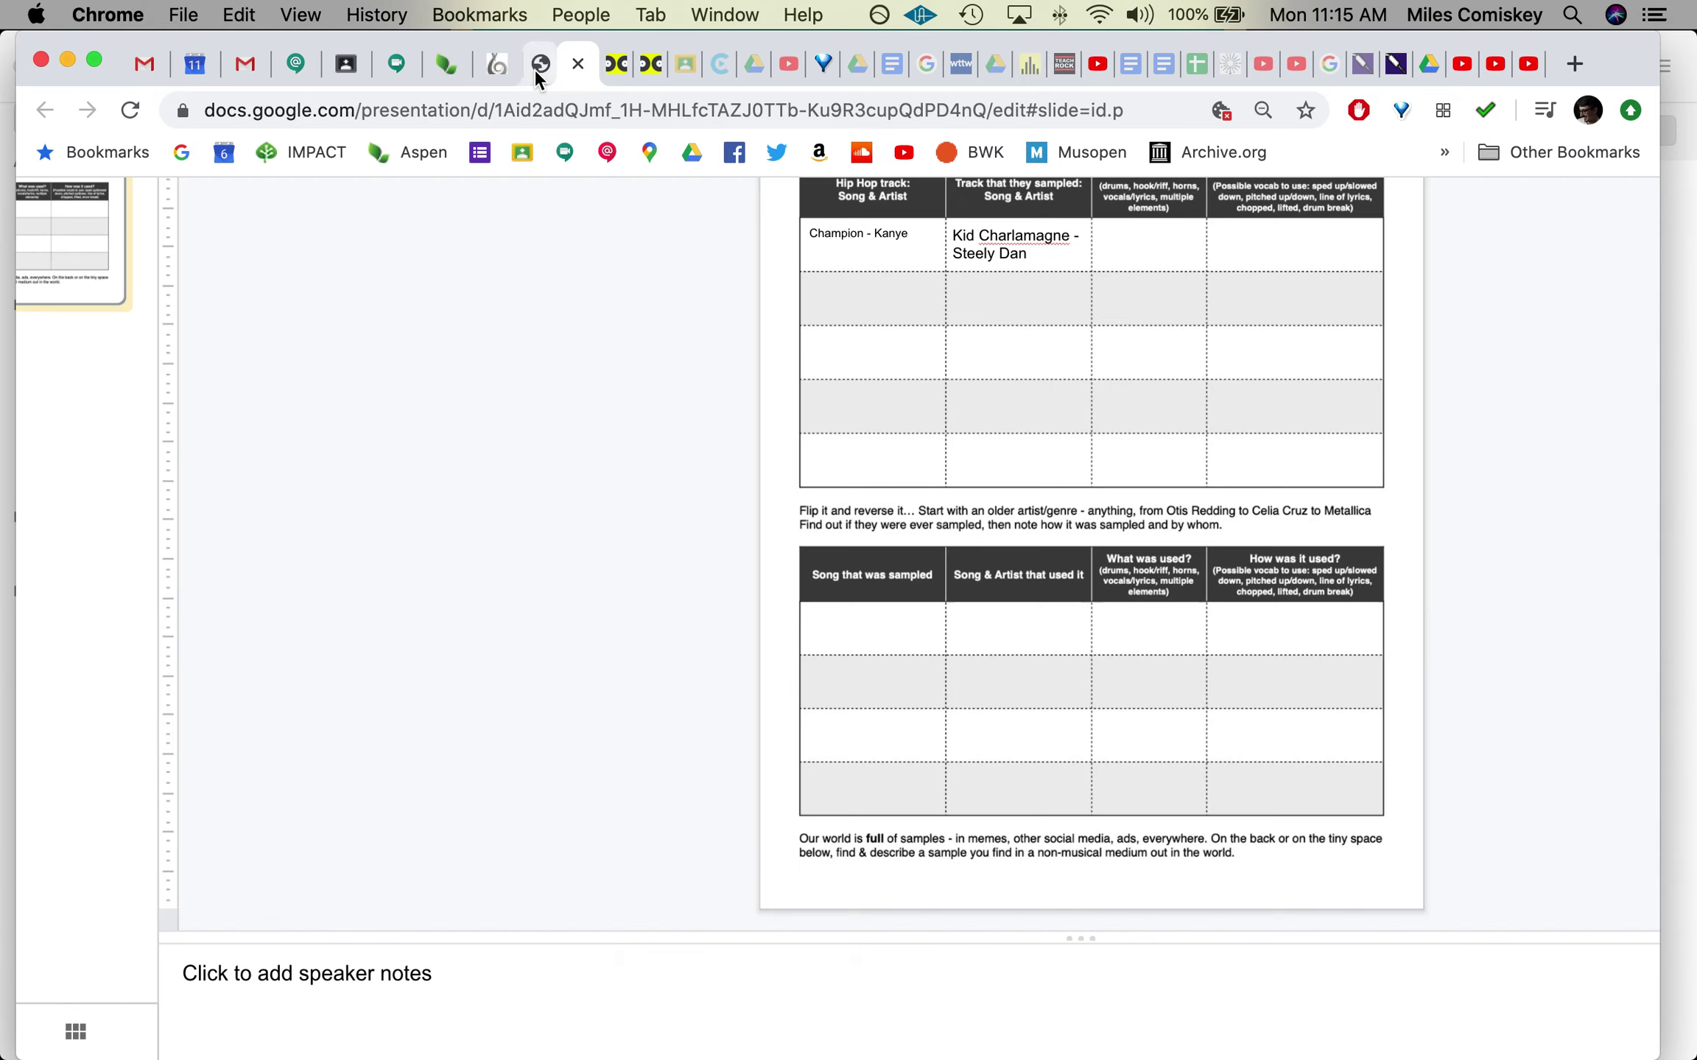
click(536, 69)
scroll(798, 333, down, 2)
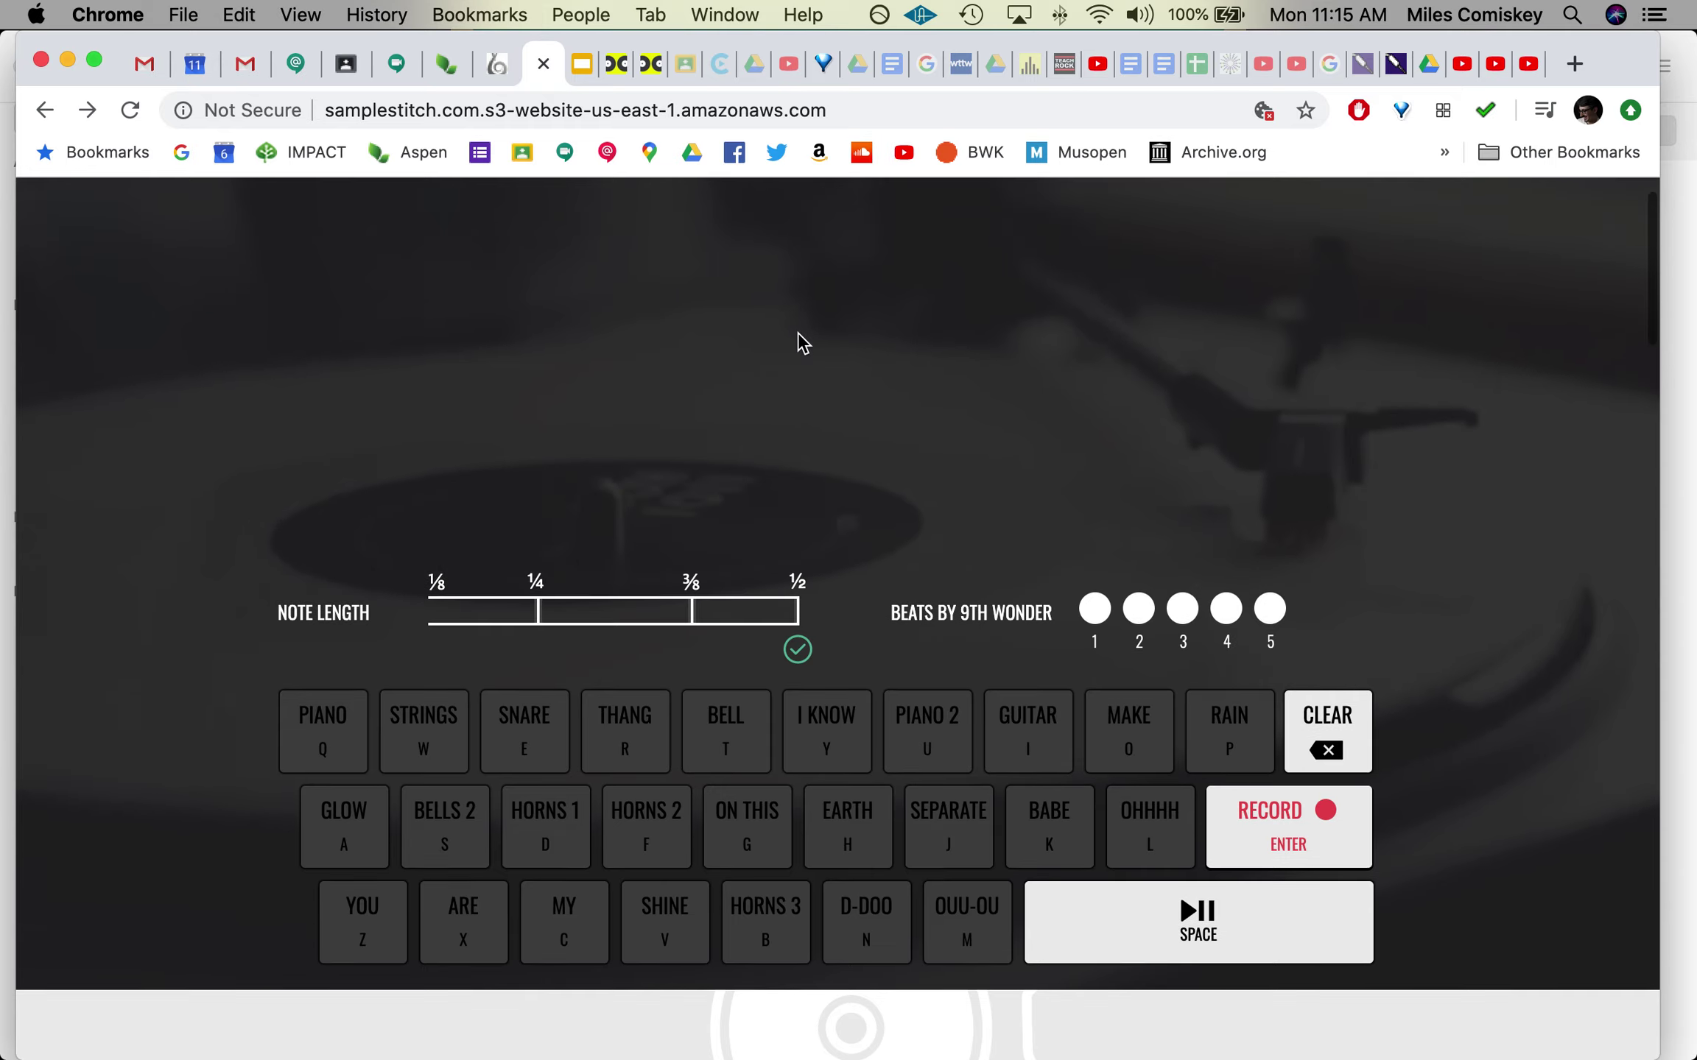
scroll(798, 332, up, 2)
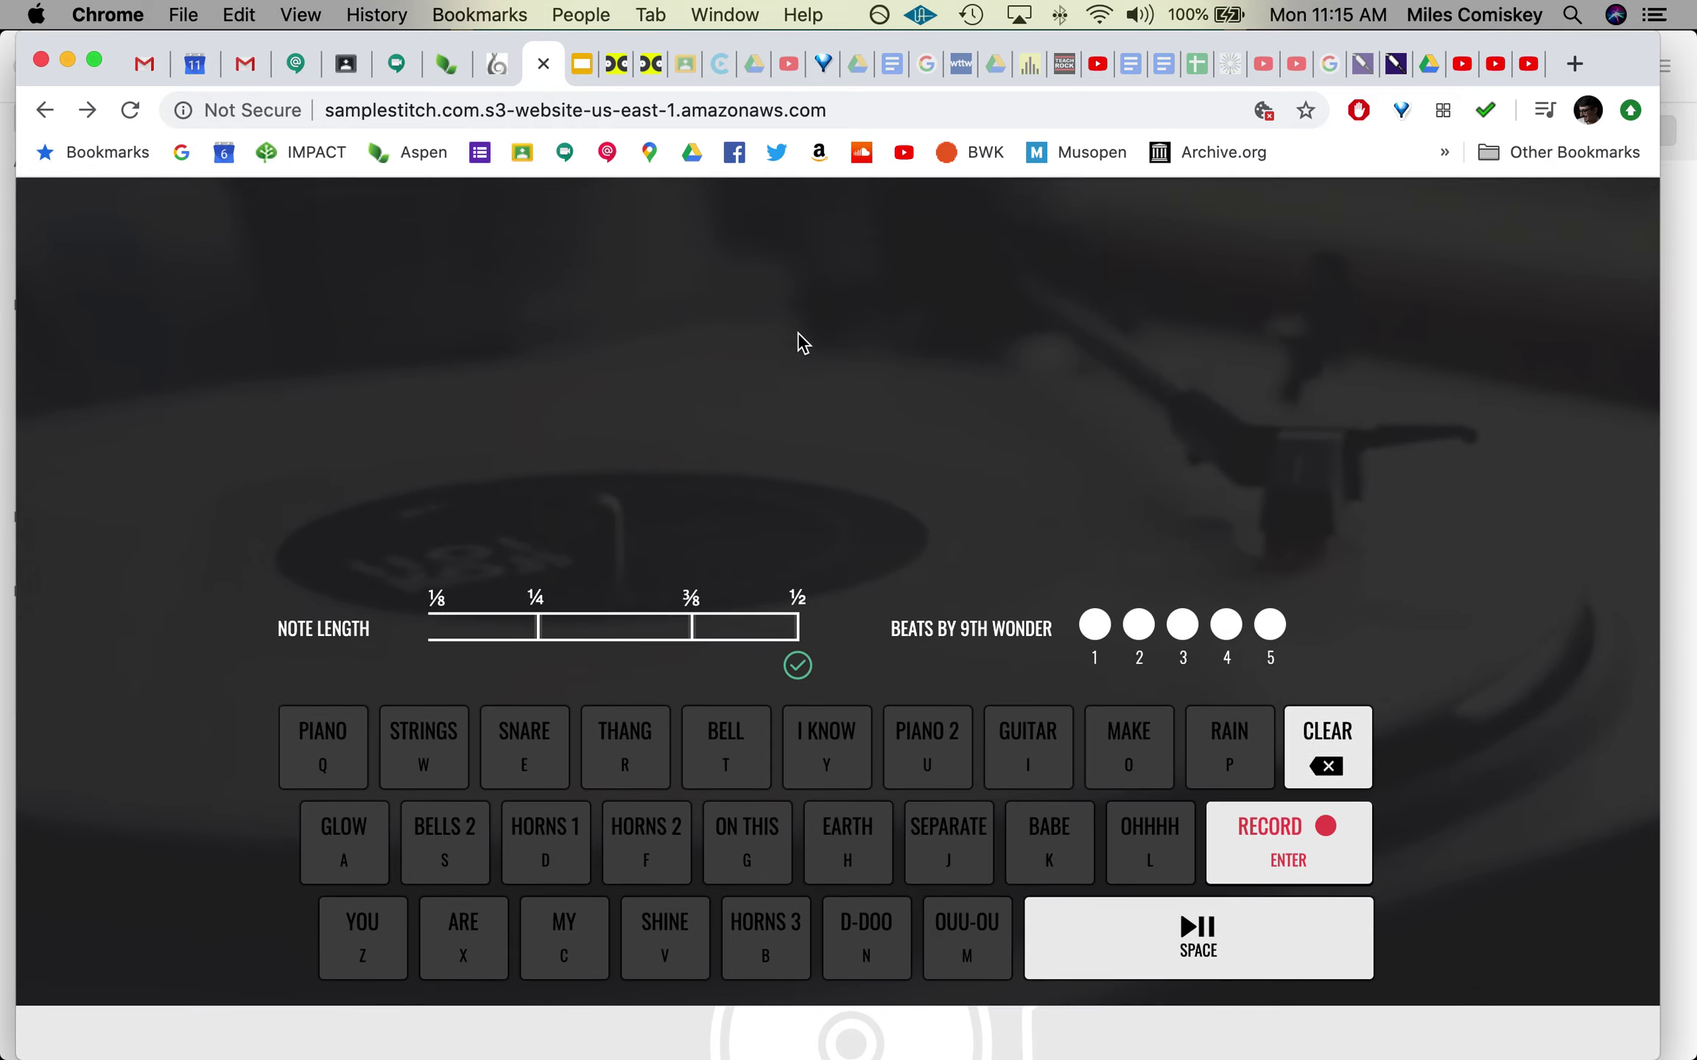
scroll(798, 344, up, 2)
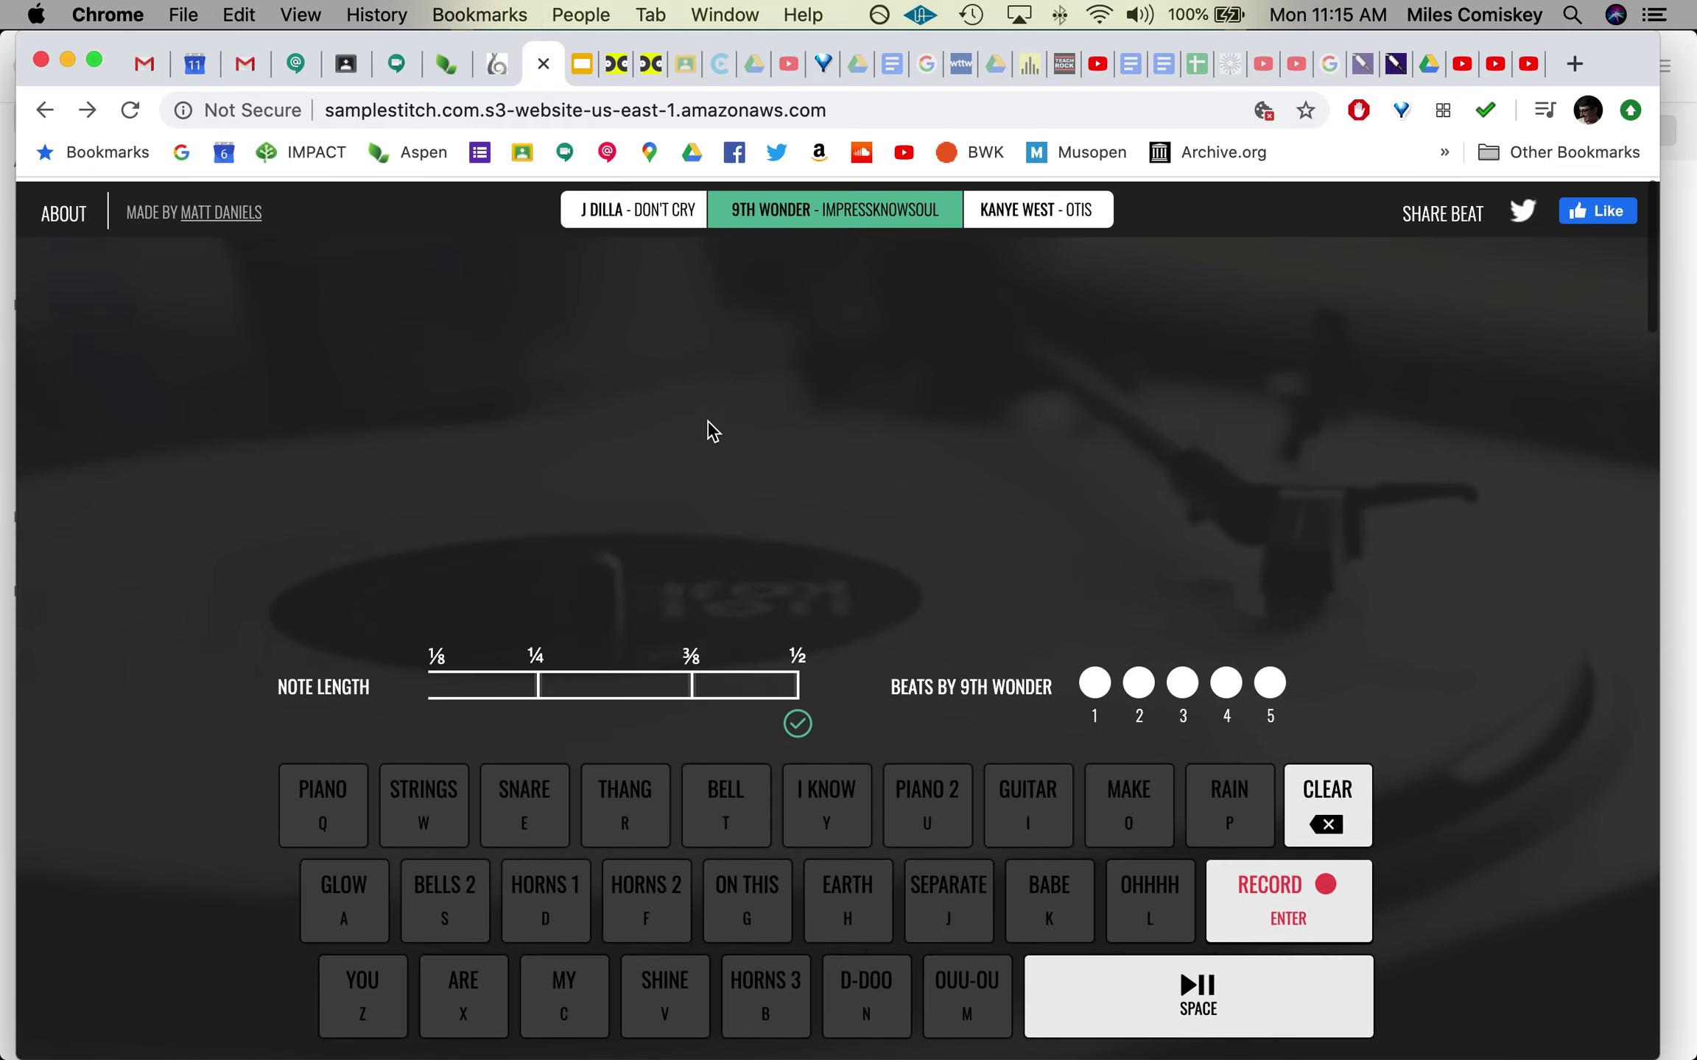
click(623, 209)
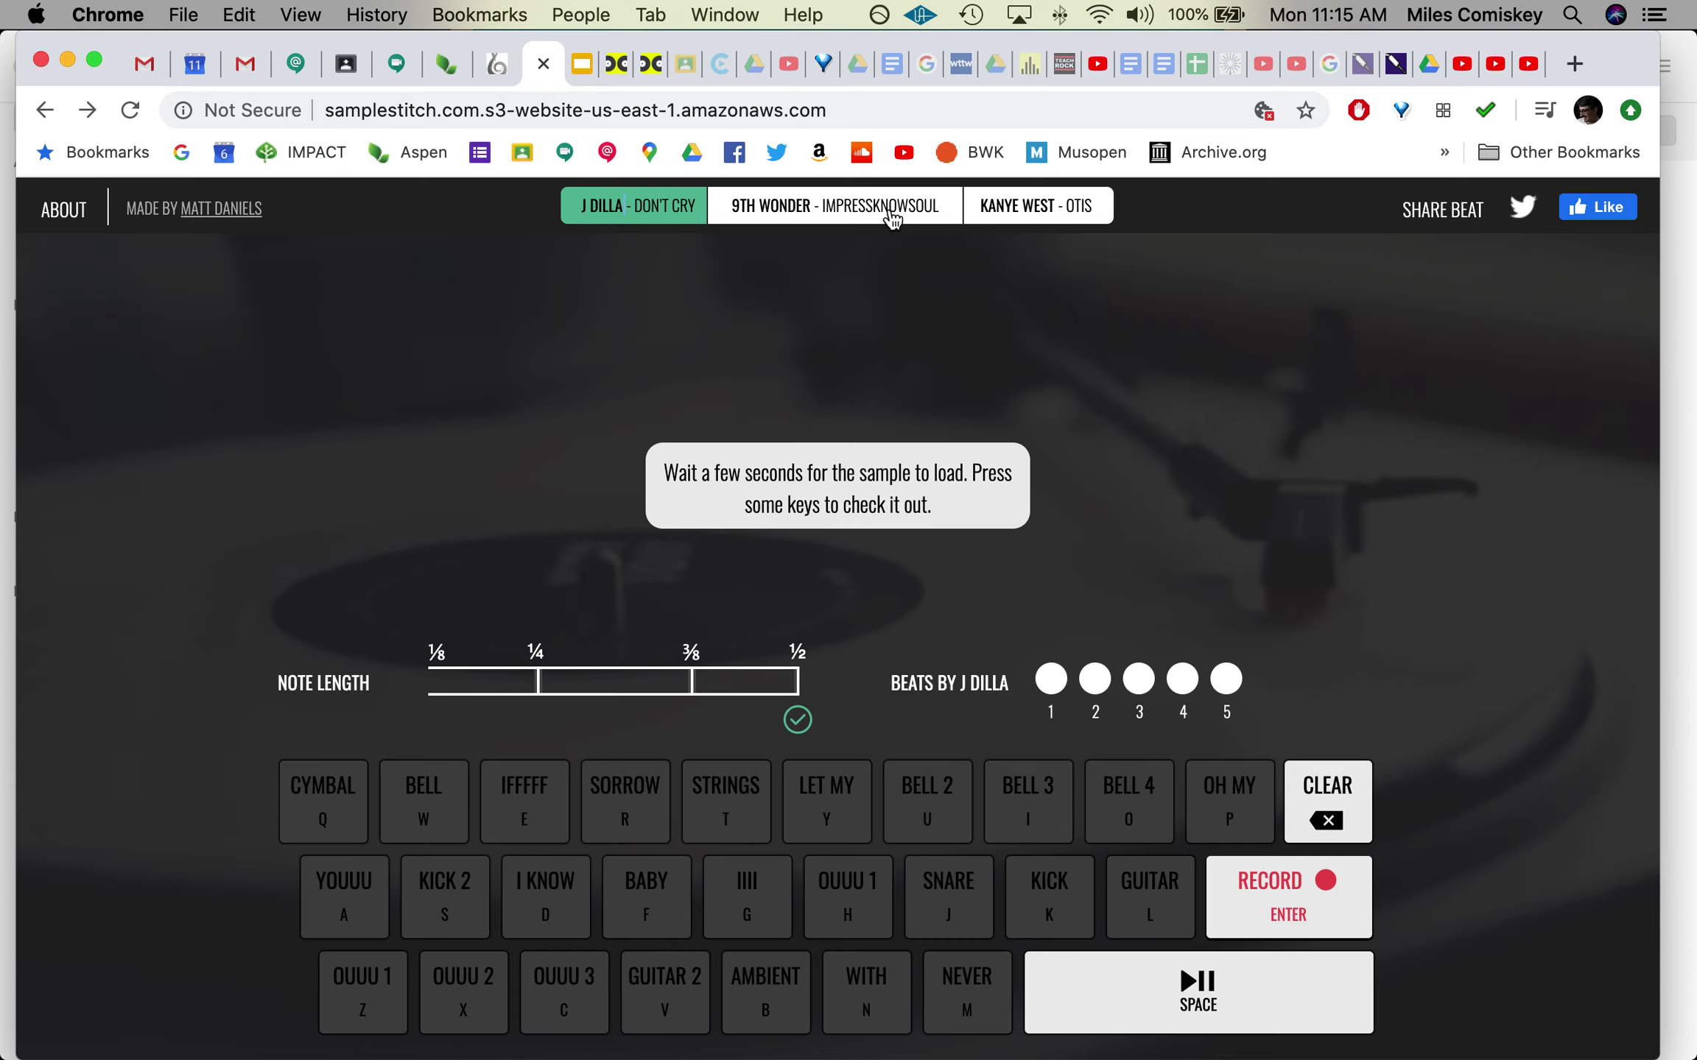
click(1044, 215)
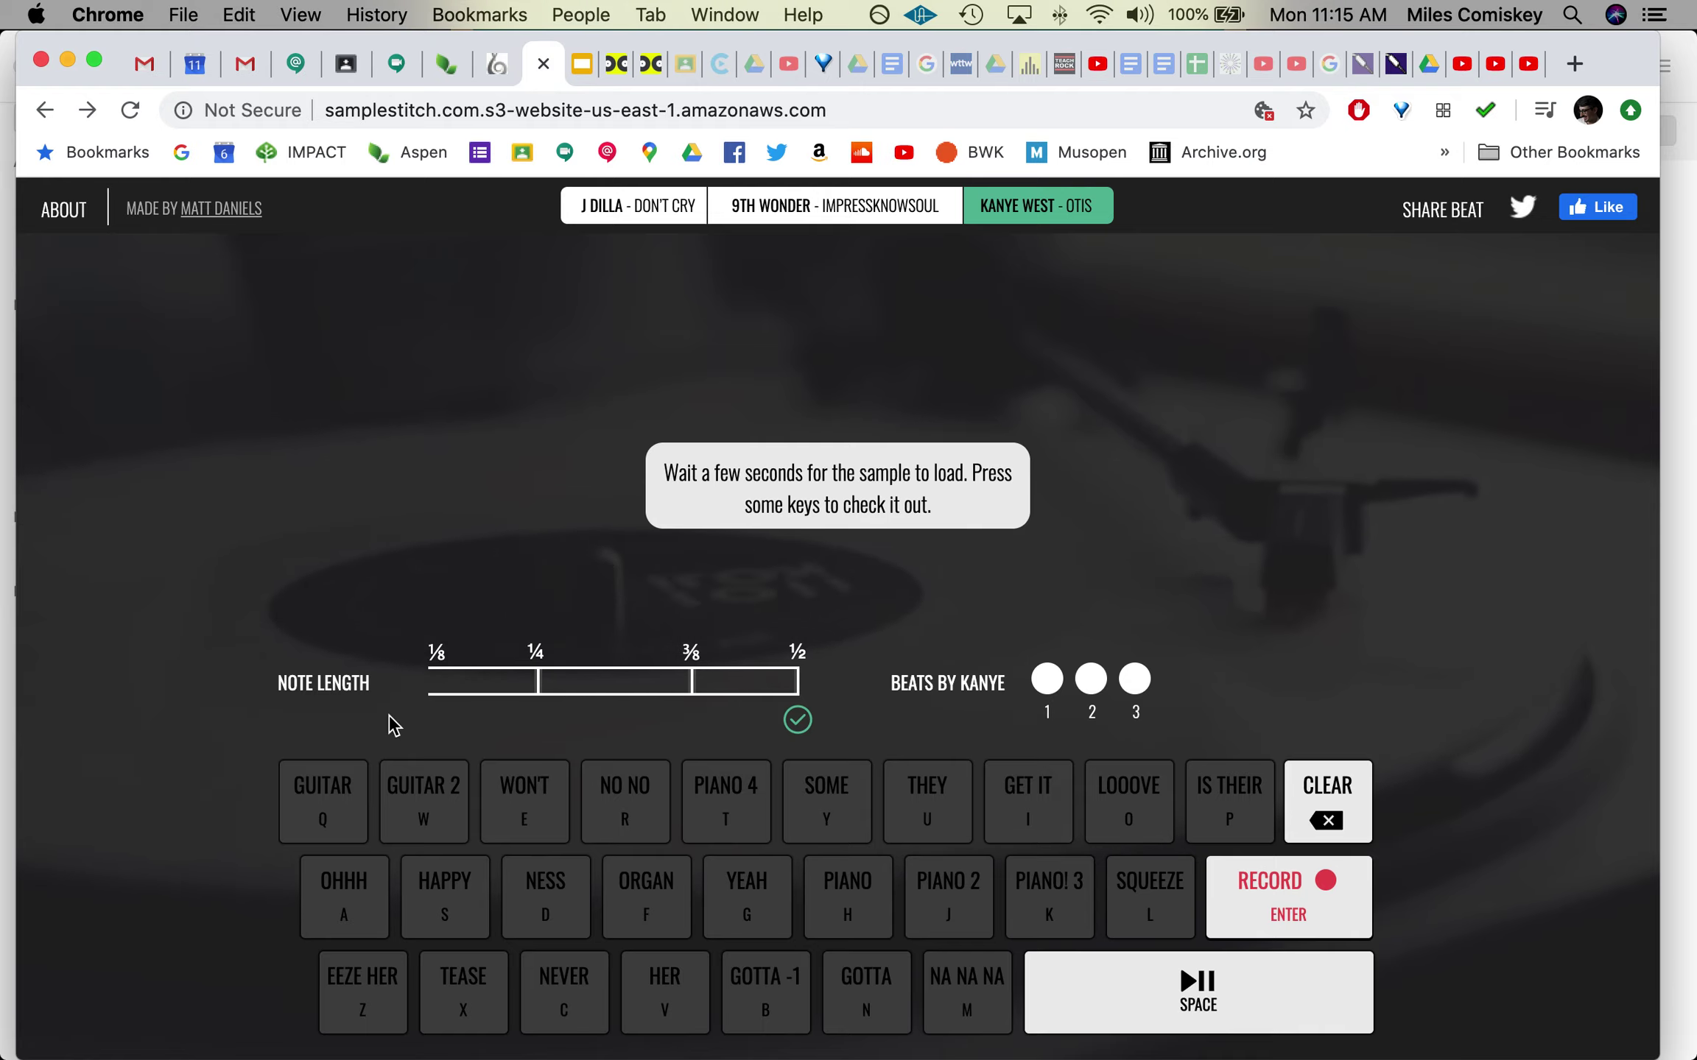
key(q)
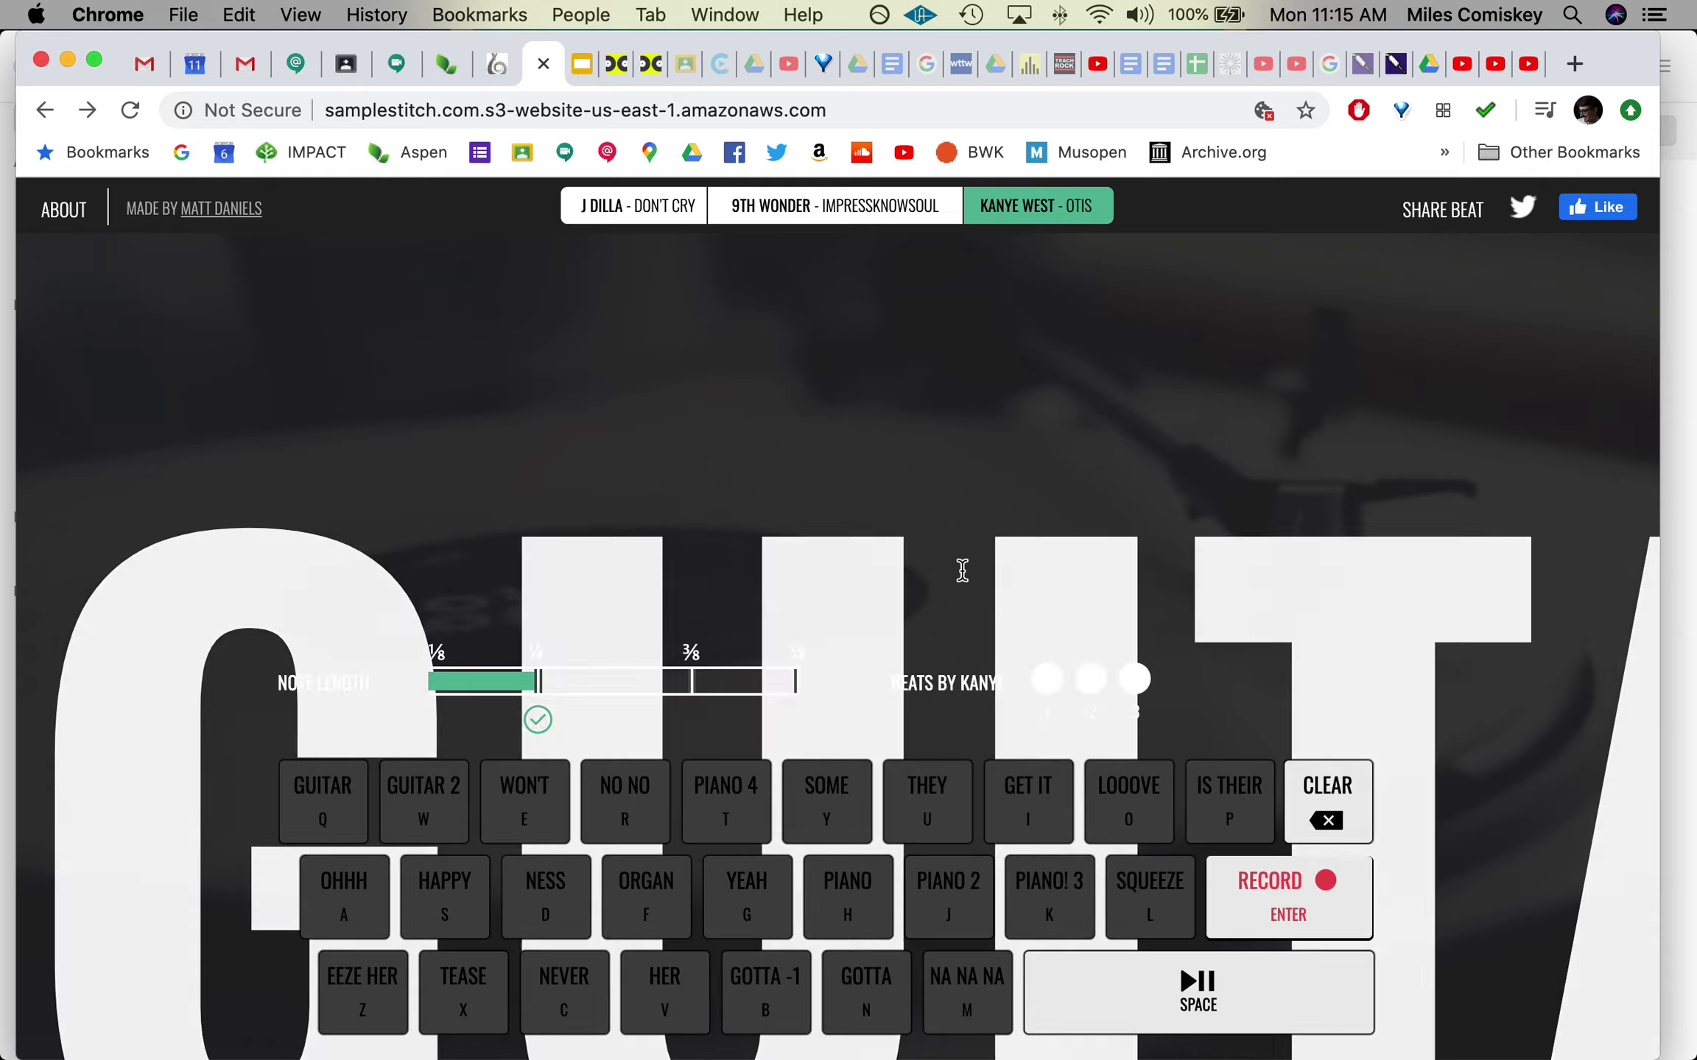
key(g)
key(f)
key(s)
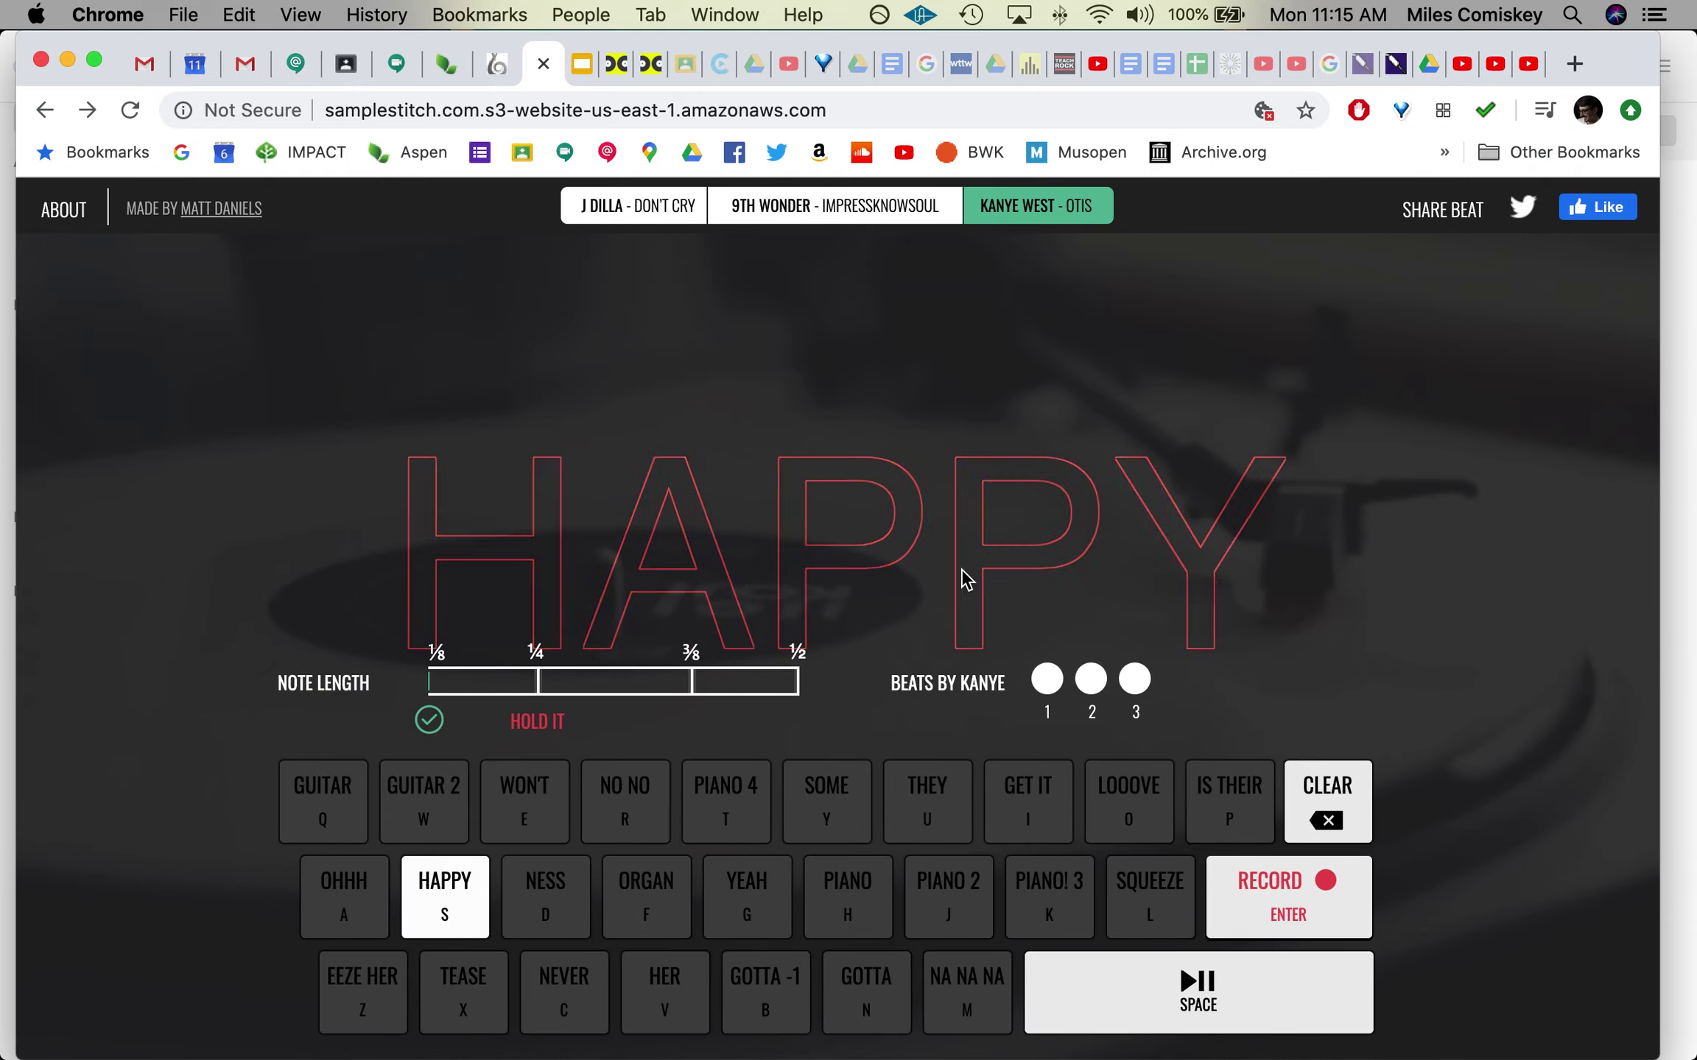
key(k)
key(n)
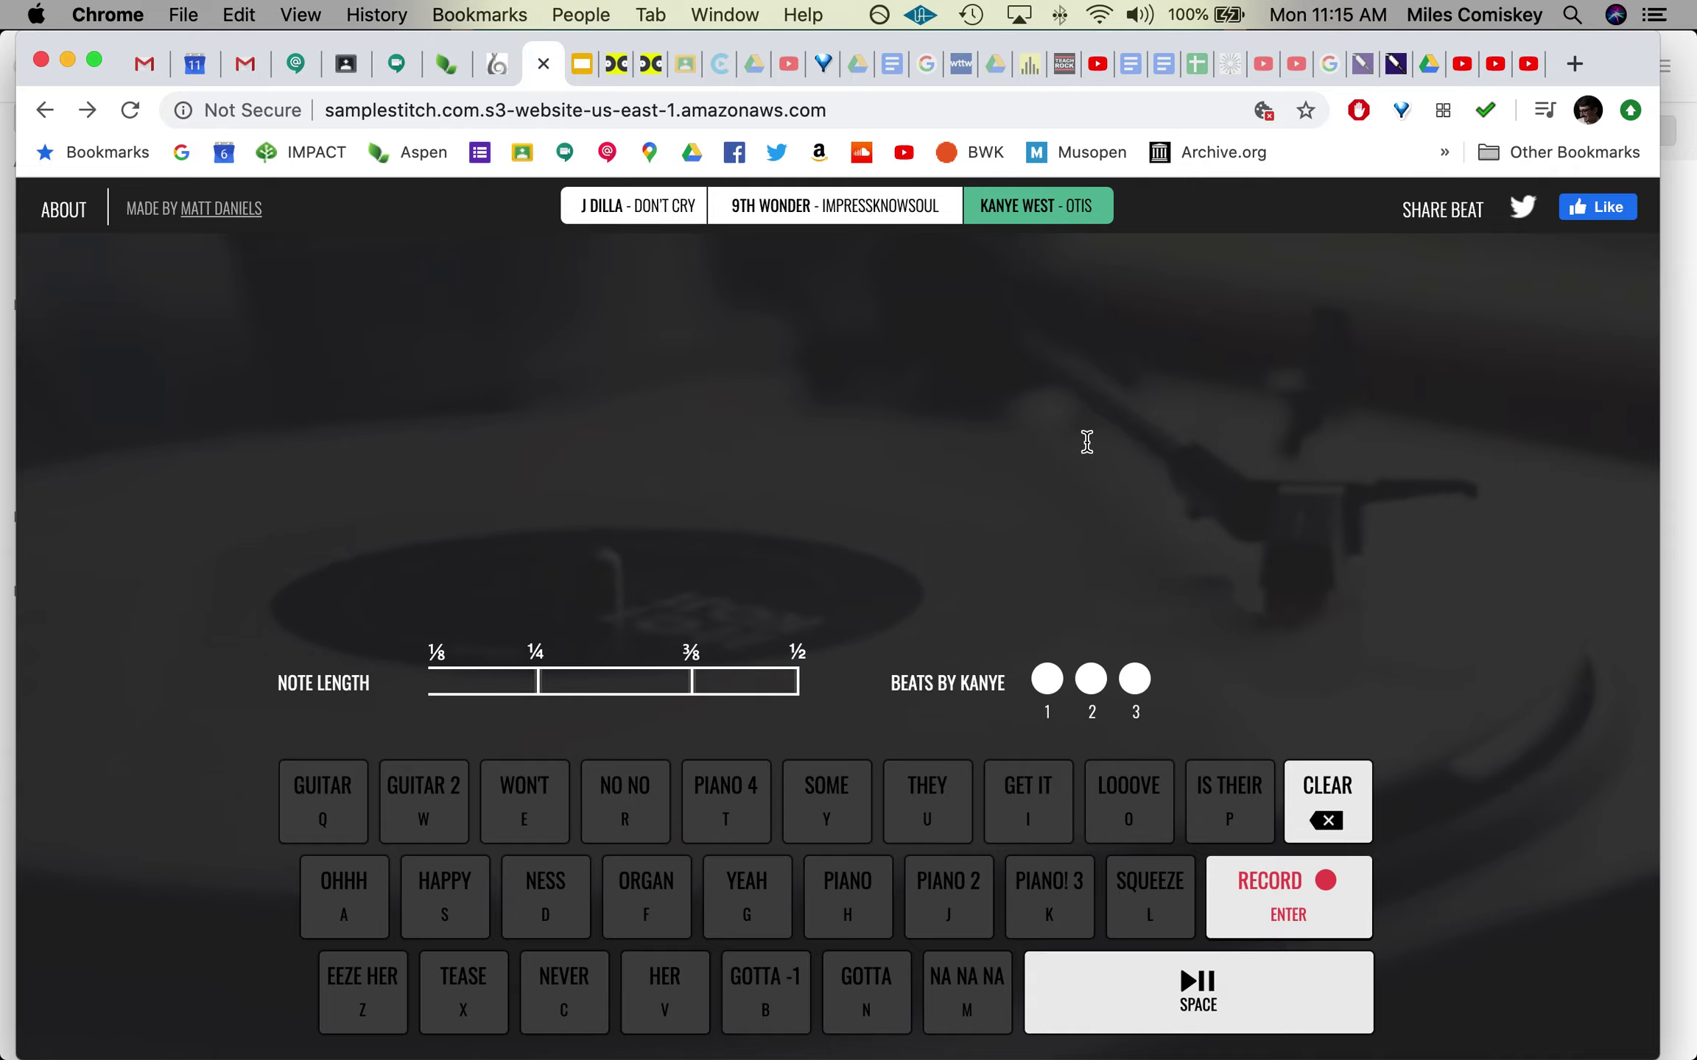
key(b)
key(n)
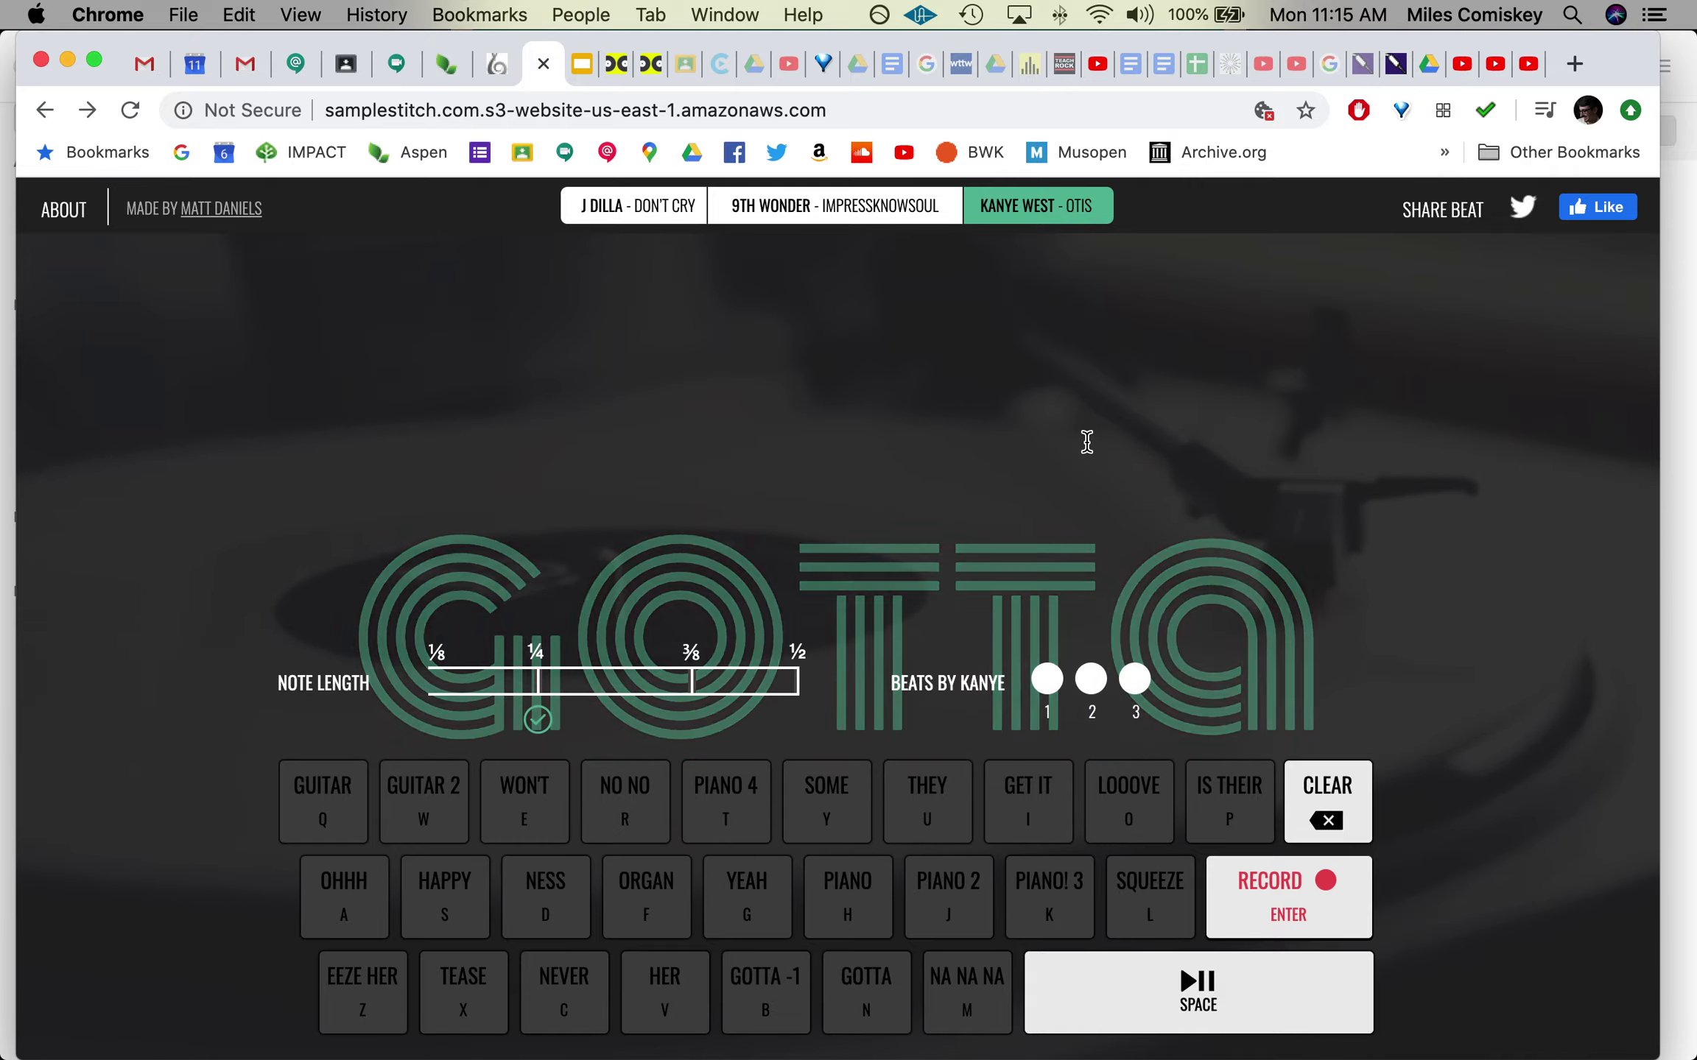
key(n)
key(m)
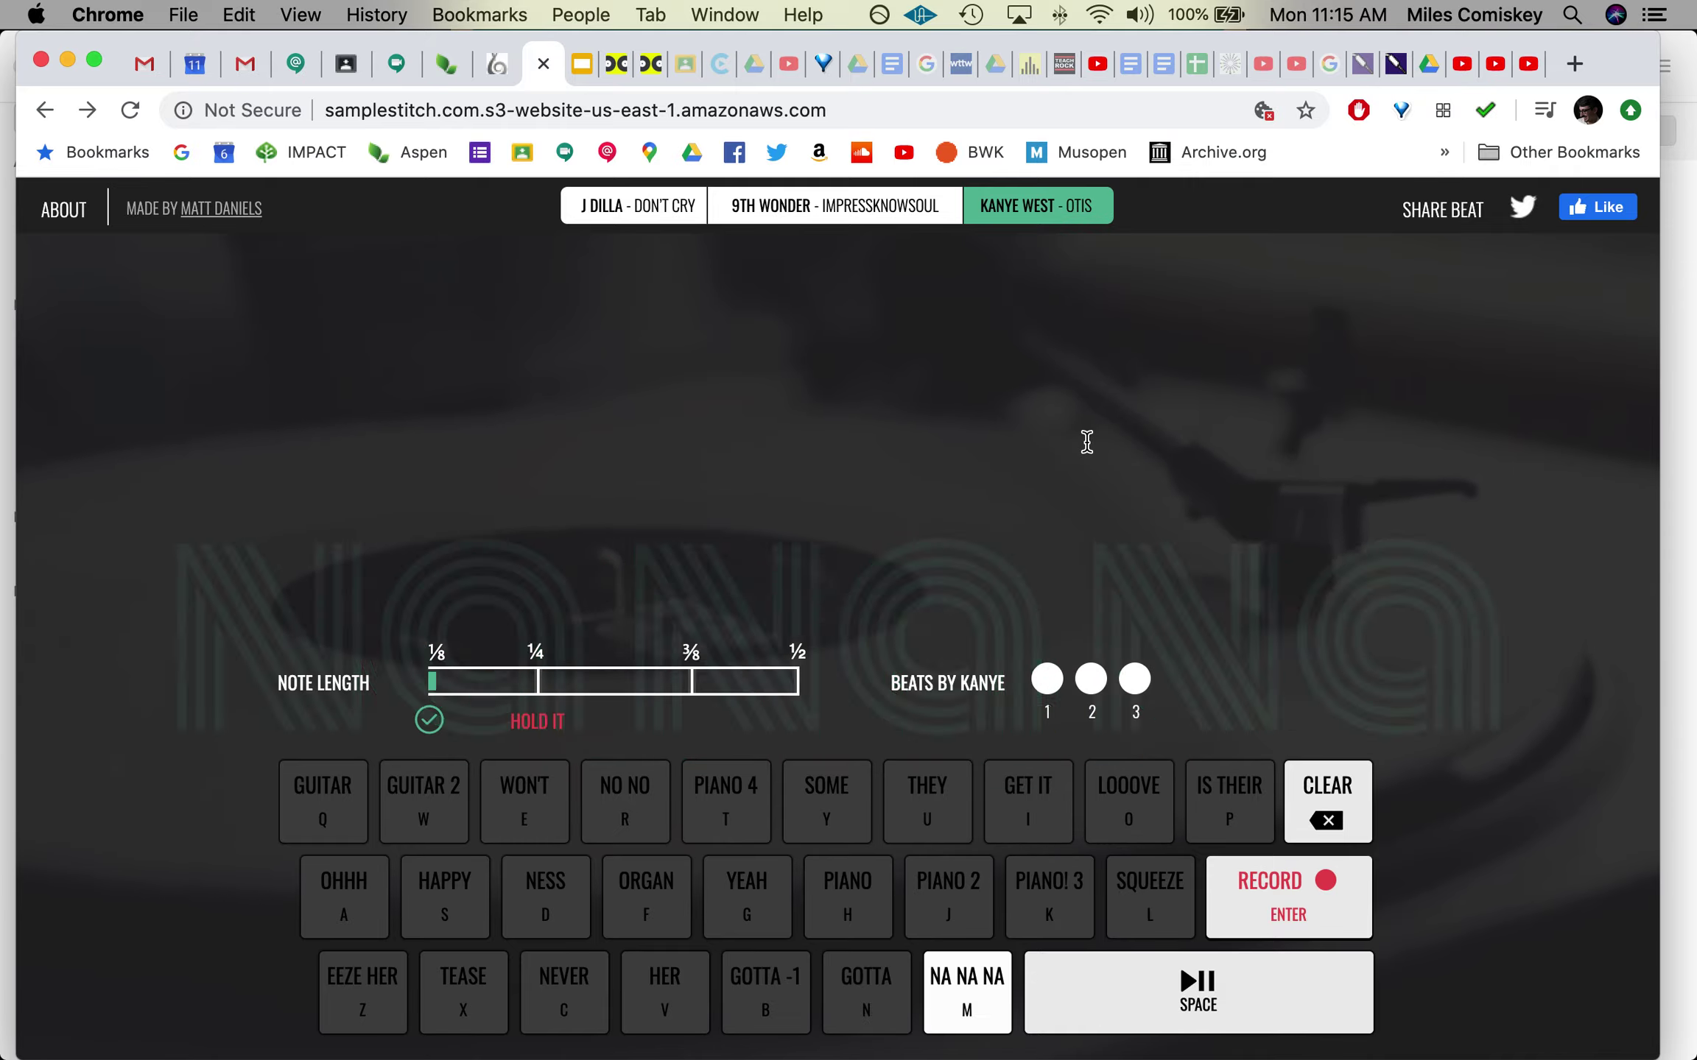
key(n)
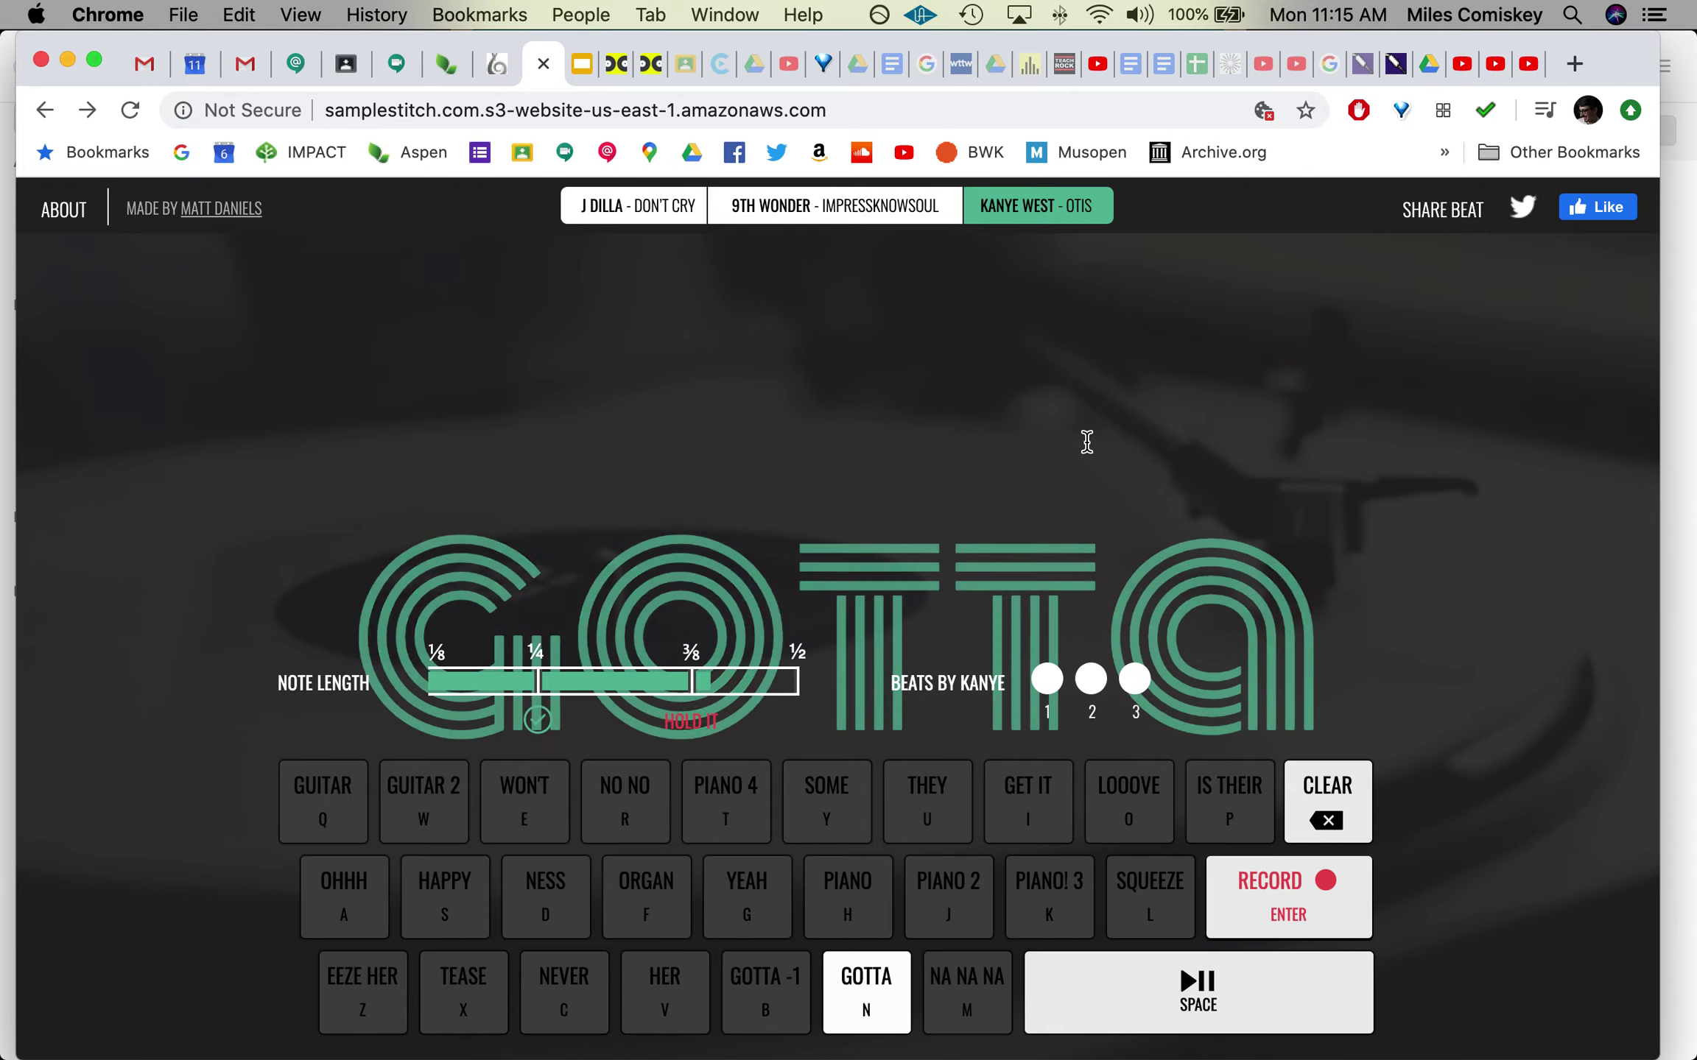
key(m)
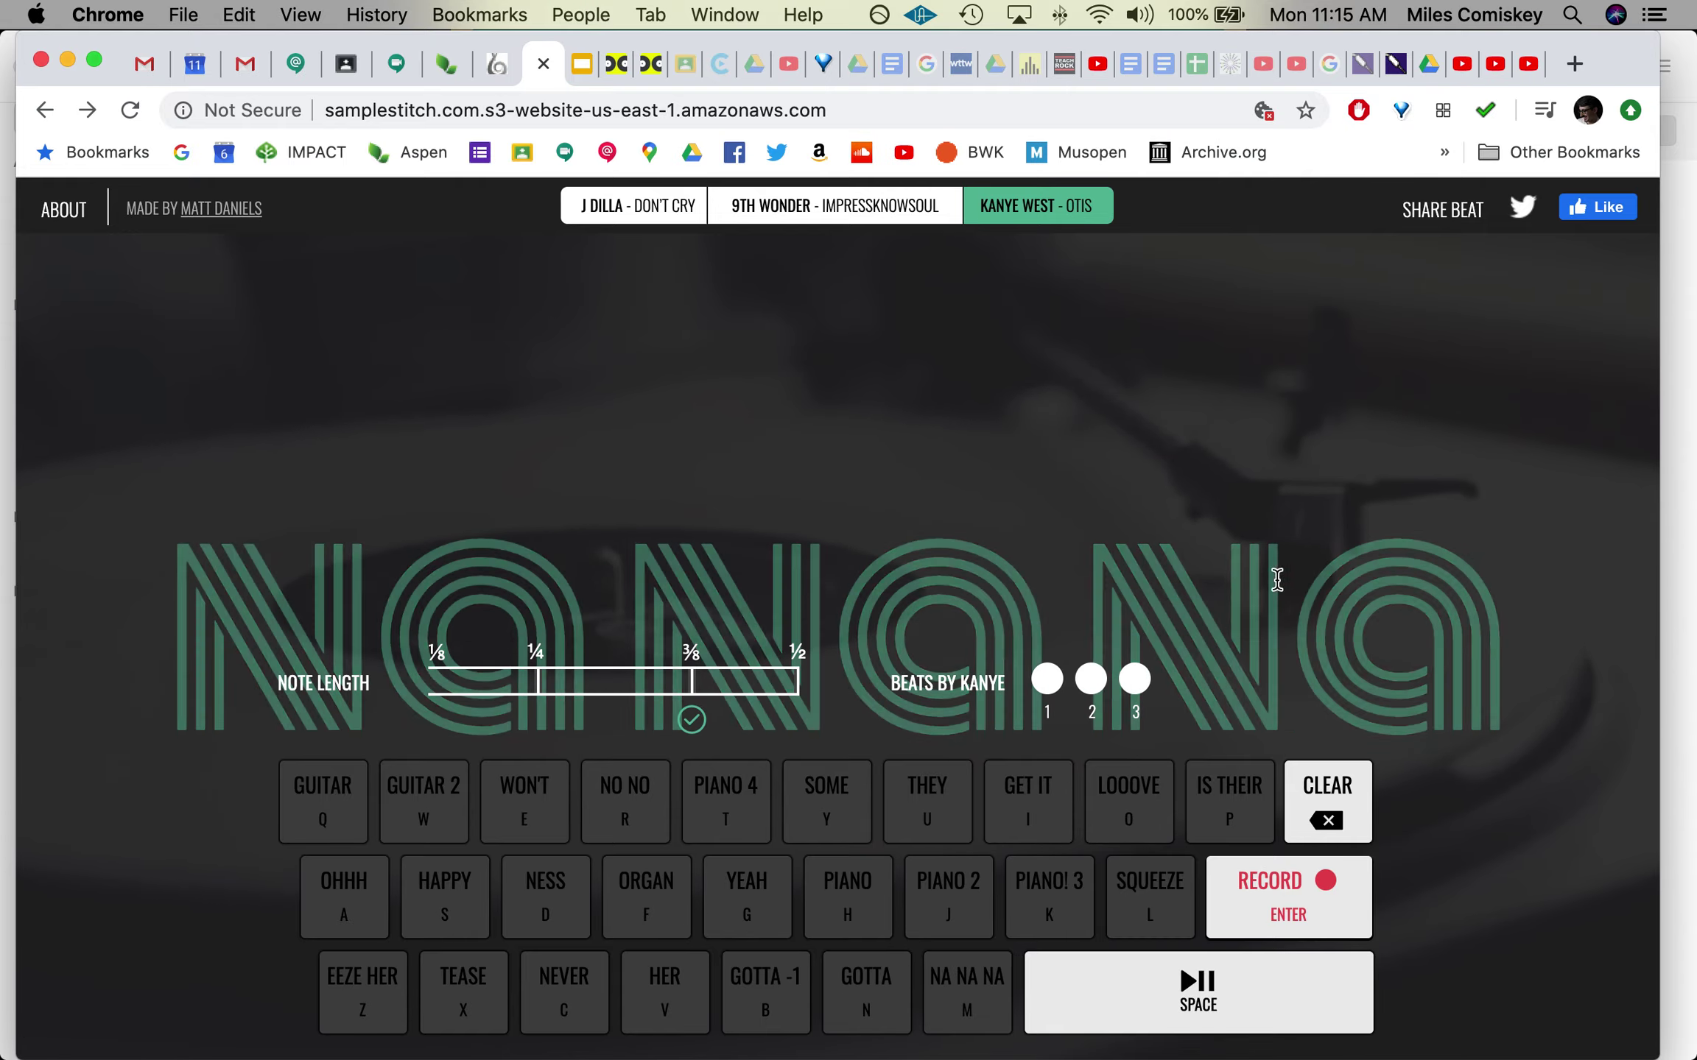
click(1090, 680)
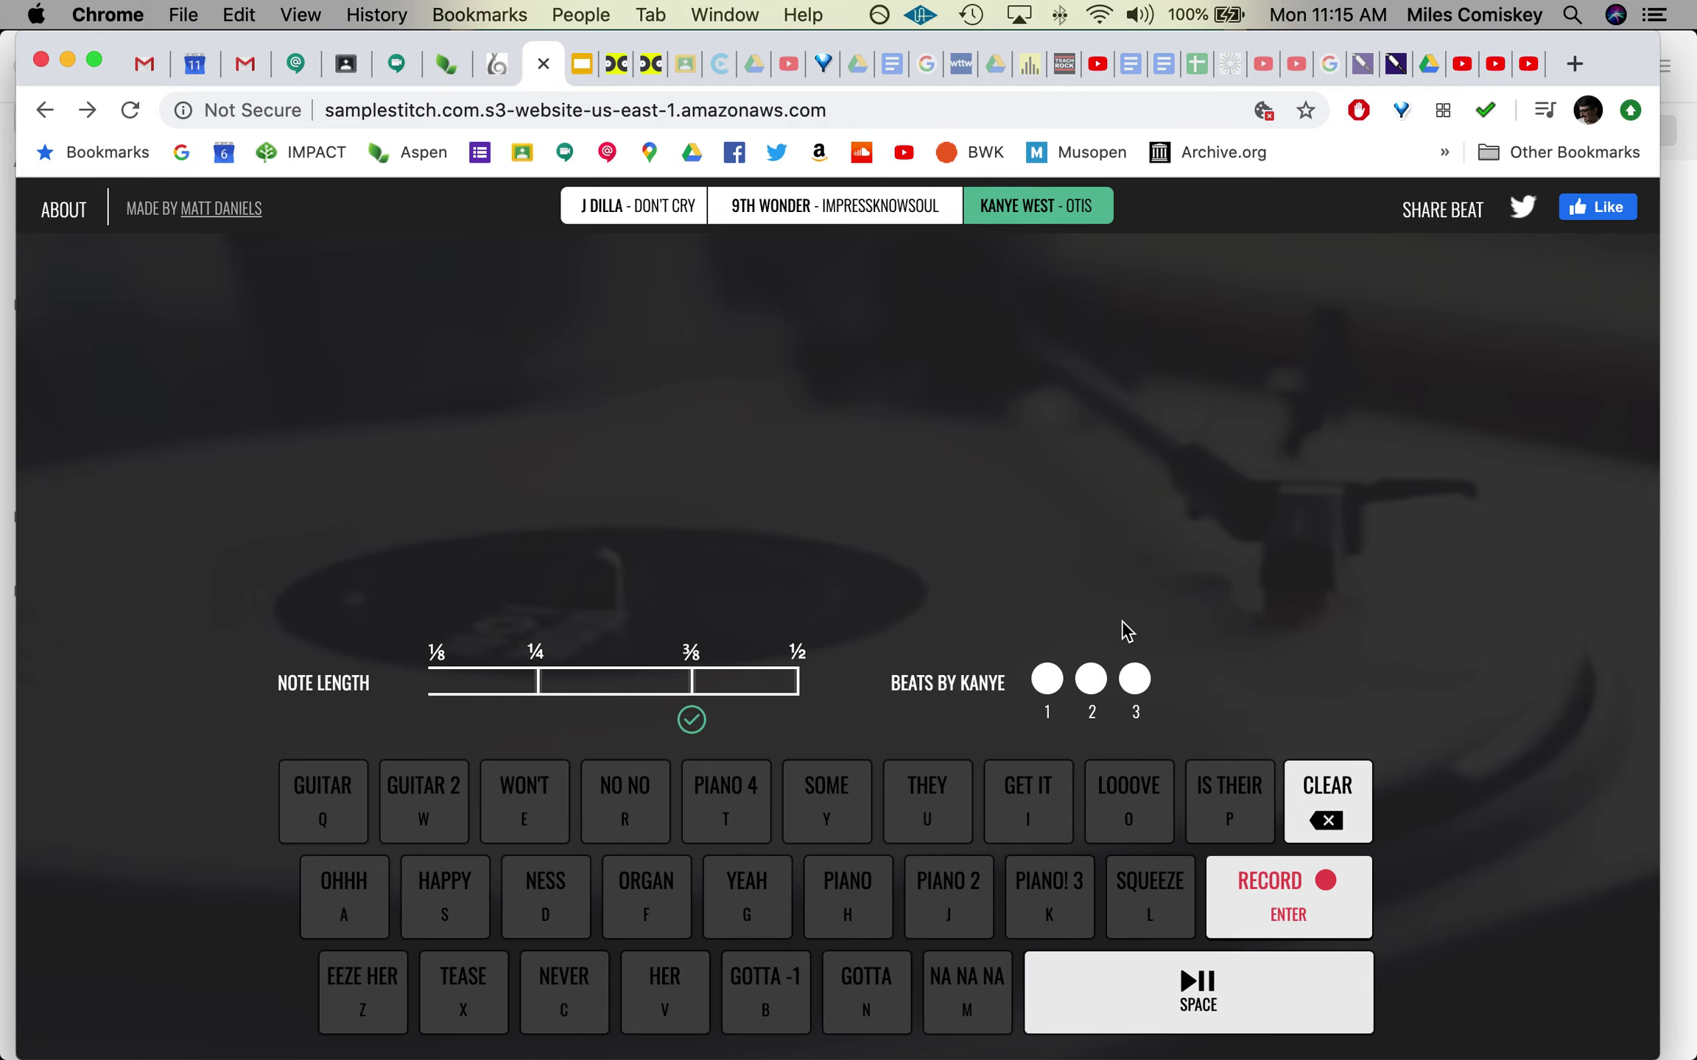
Switch the sample kit to 9th Wonder – Impressknowsoul, then to J Dilla – Don't Cry
click(859, 211)
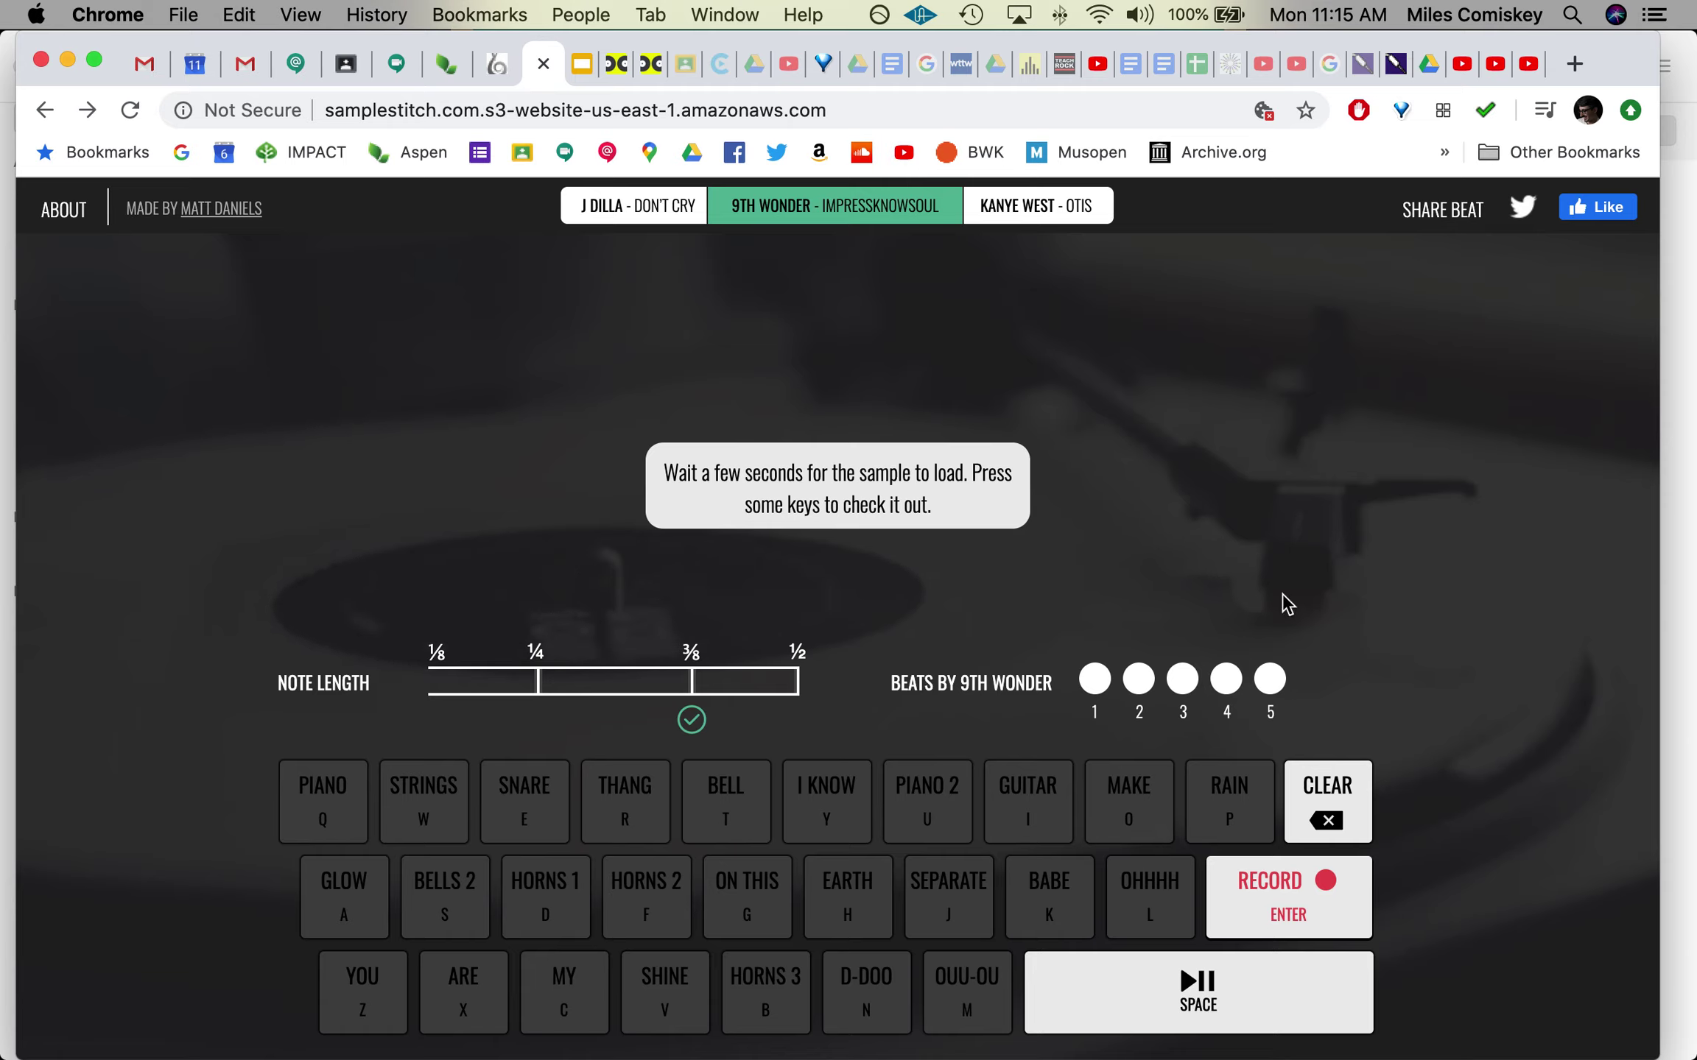
click(663, 230)
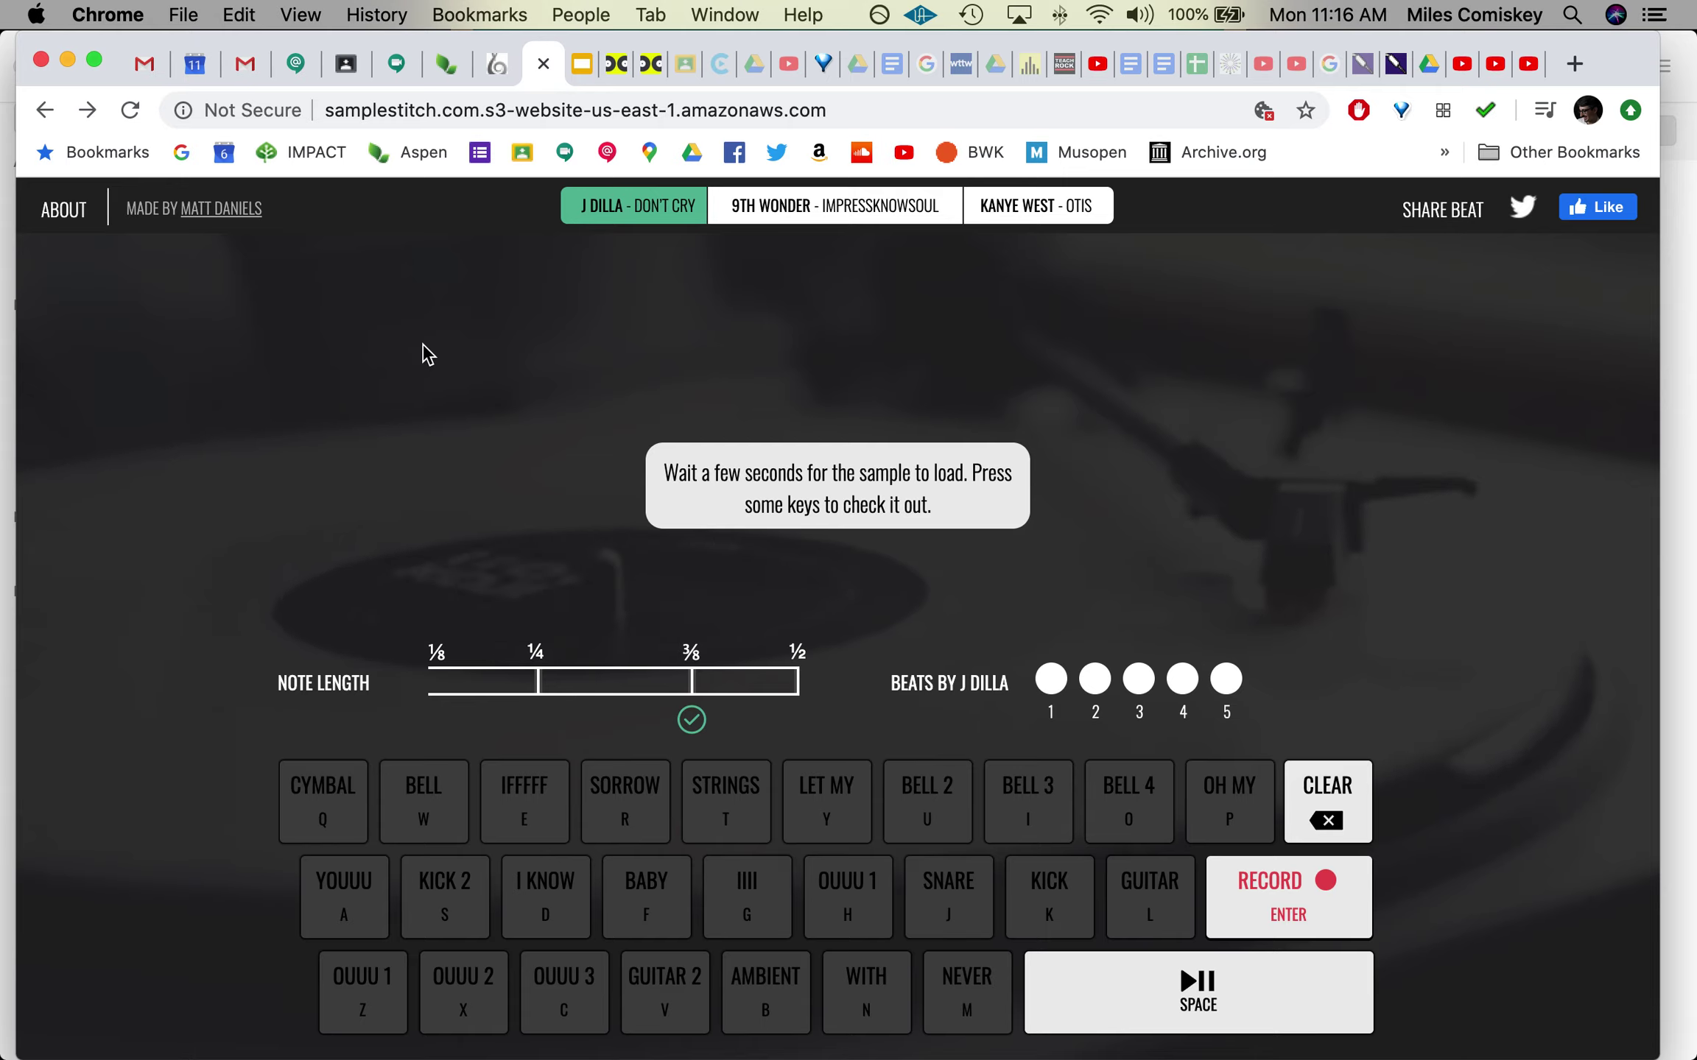
mouse_move(864, 1048)
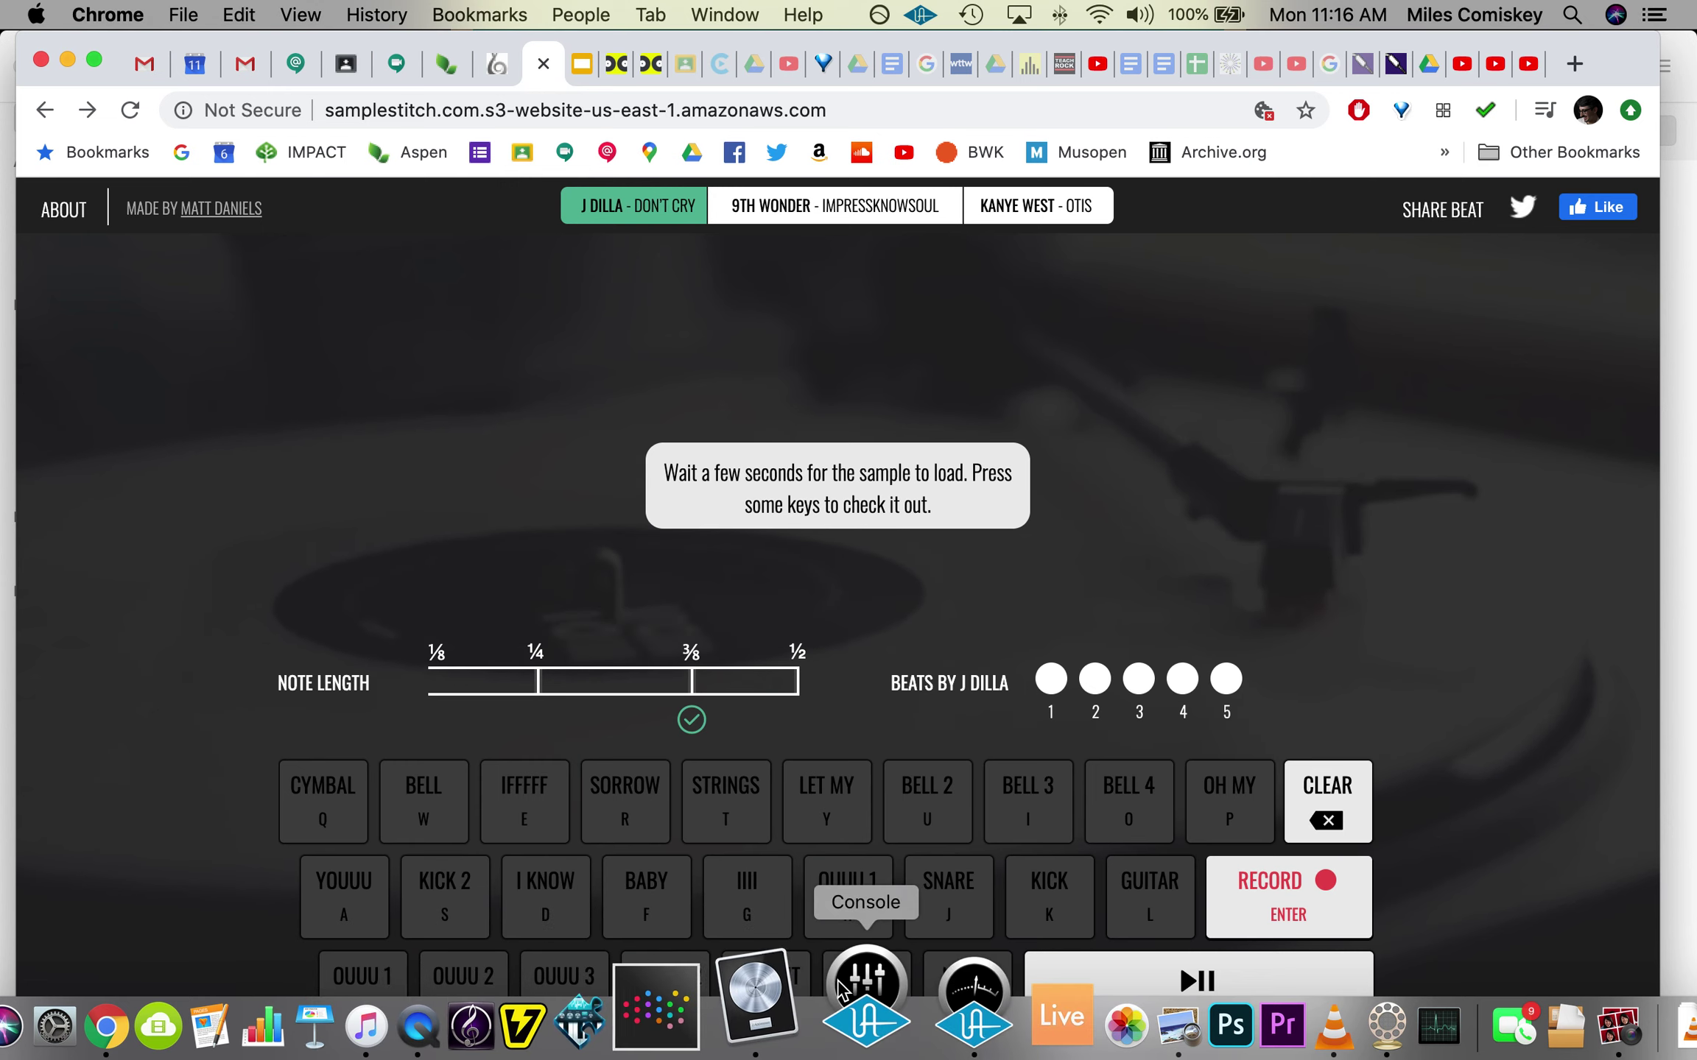
Launch Photo Booth from the Dock, showing a live webcam preview over the browser
click(1501, 1001)
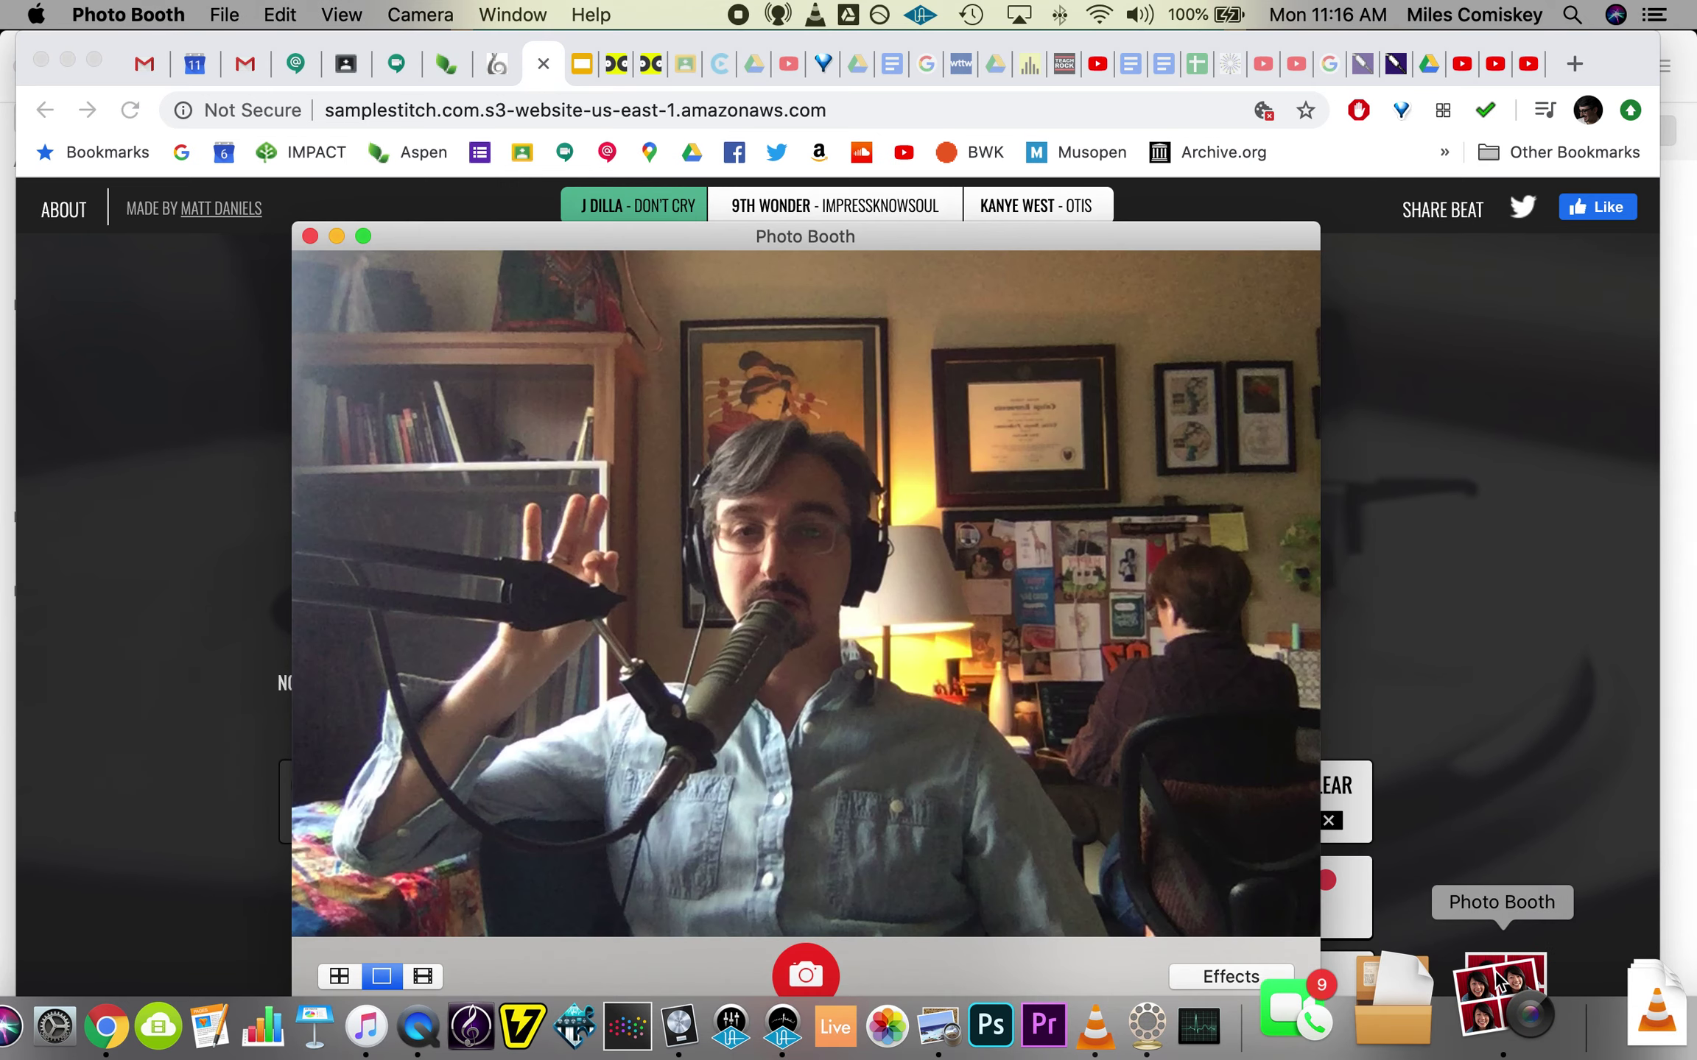